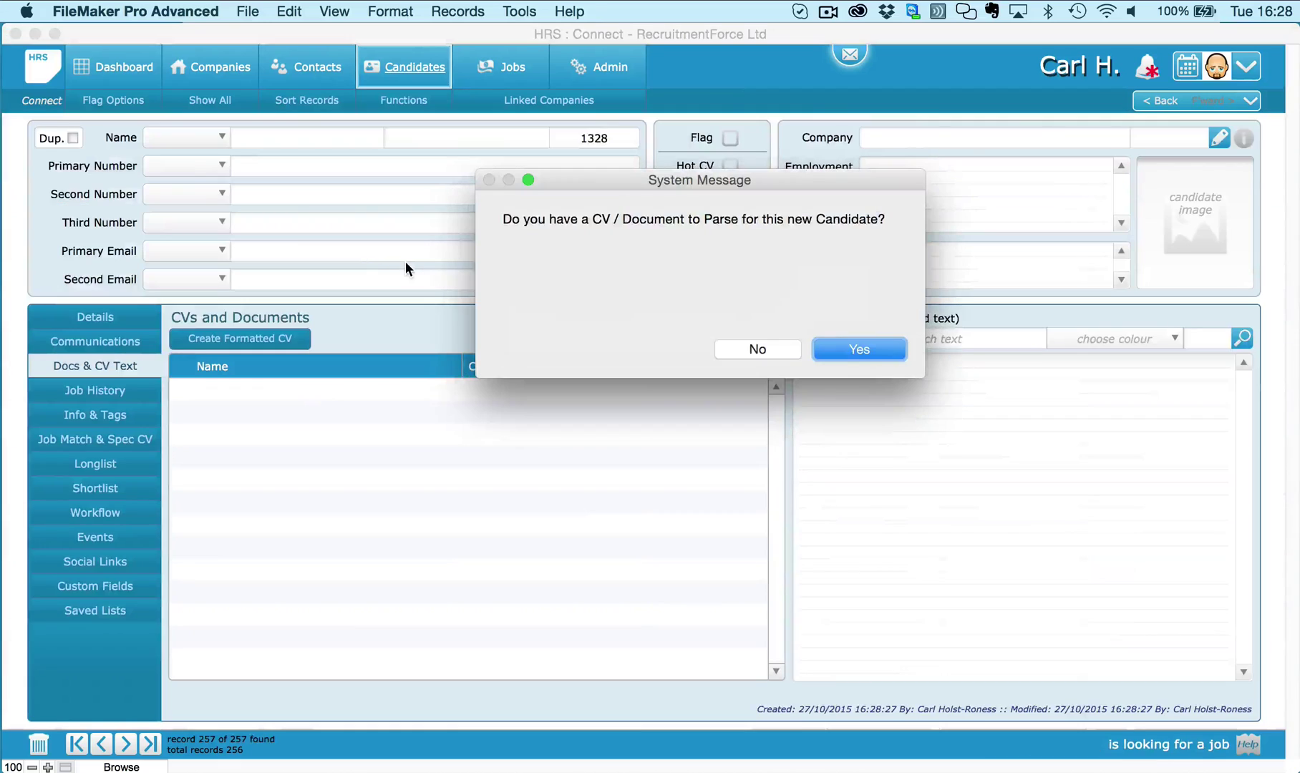
Step: Parse a document for the new candidate, inserting the last Word file in the Desktop's CVs folder with document type CV
left_click(867, 338)
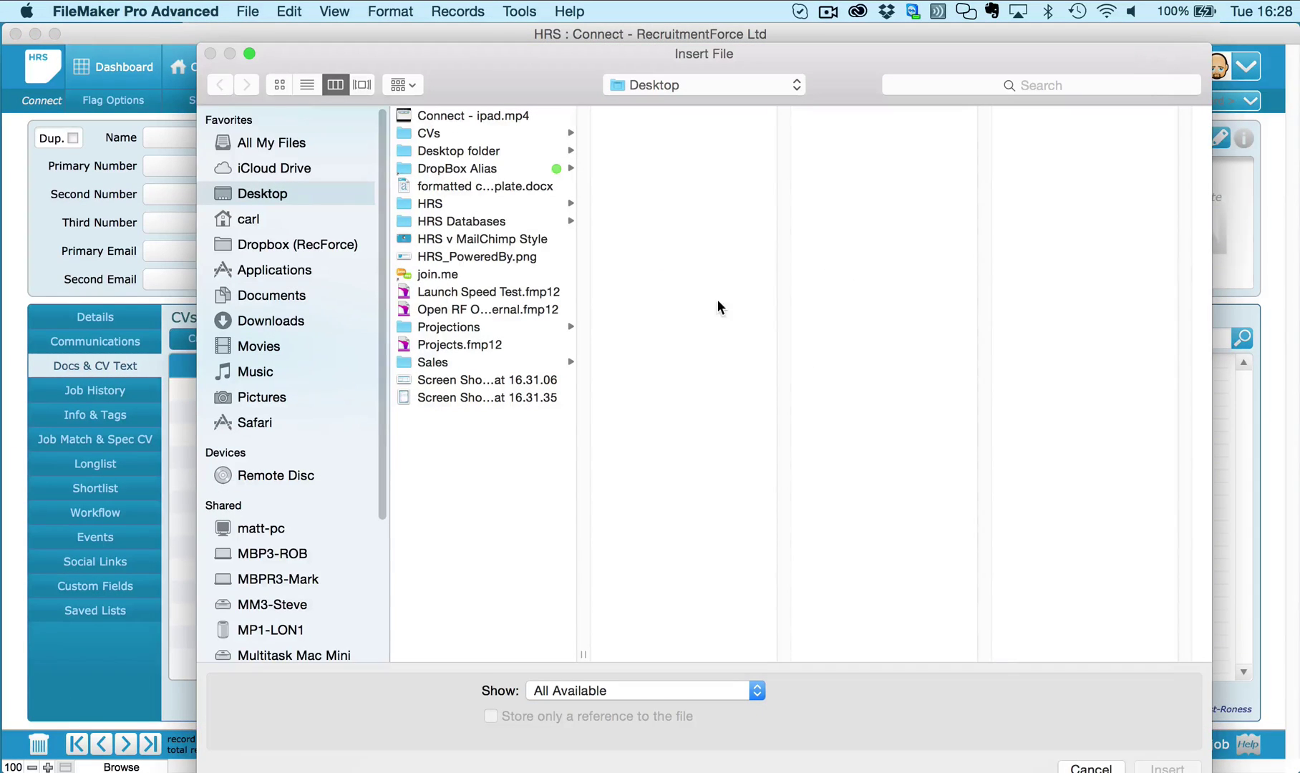
left_click(430, 133)
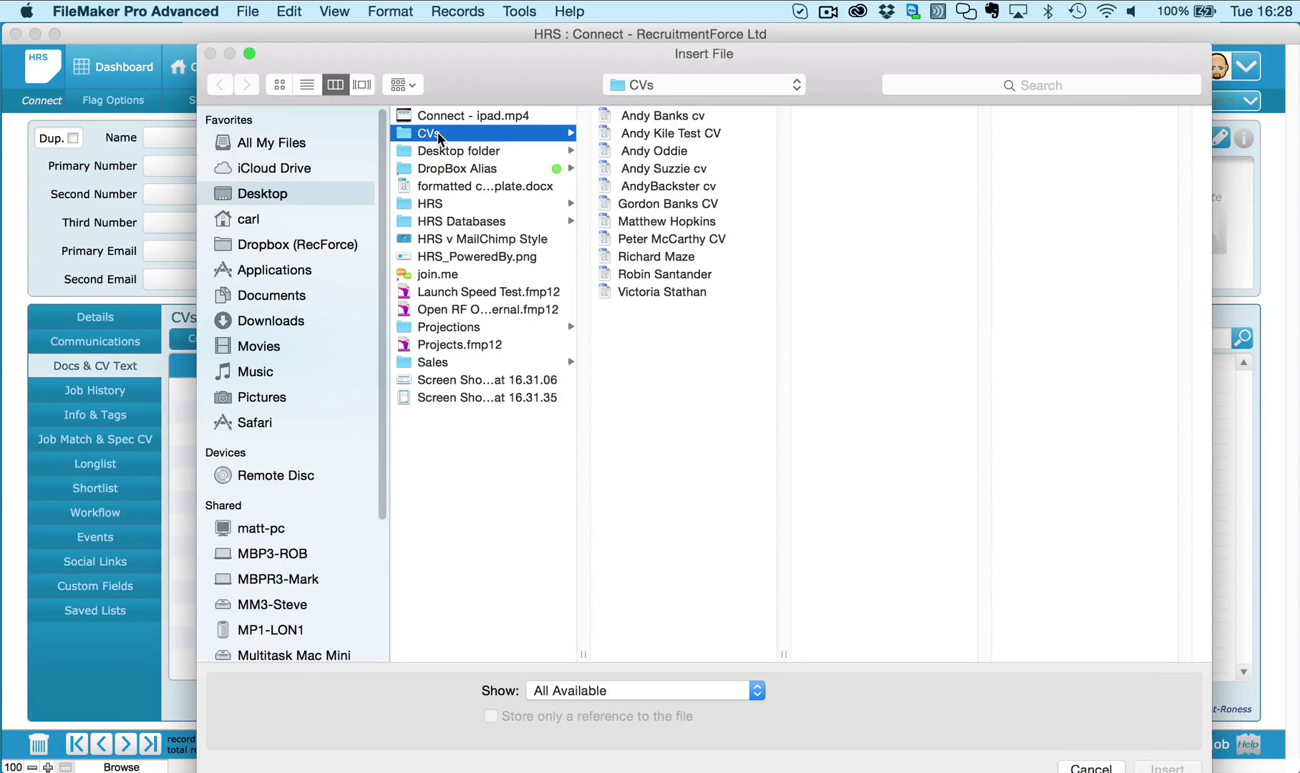
left_click(652, 296)
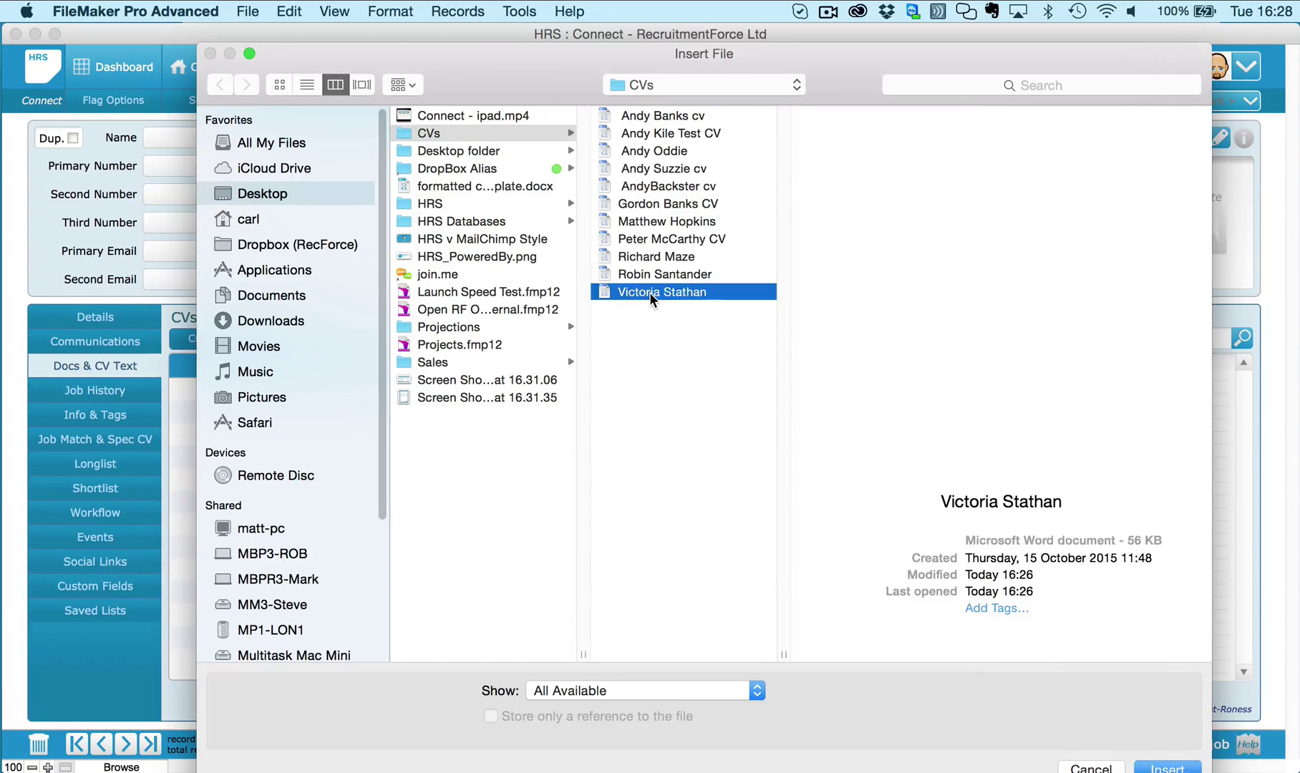
left_click(1175, 768)
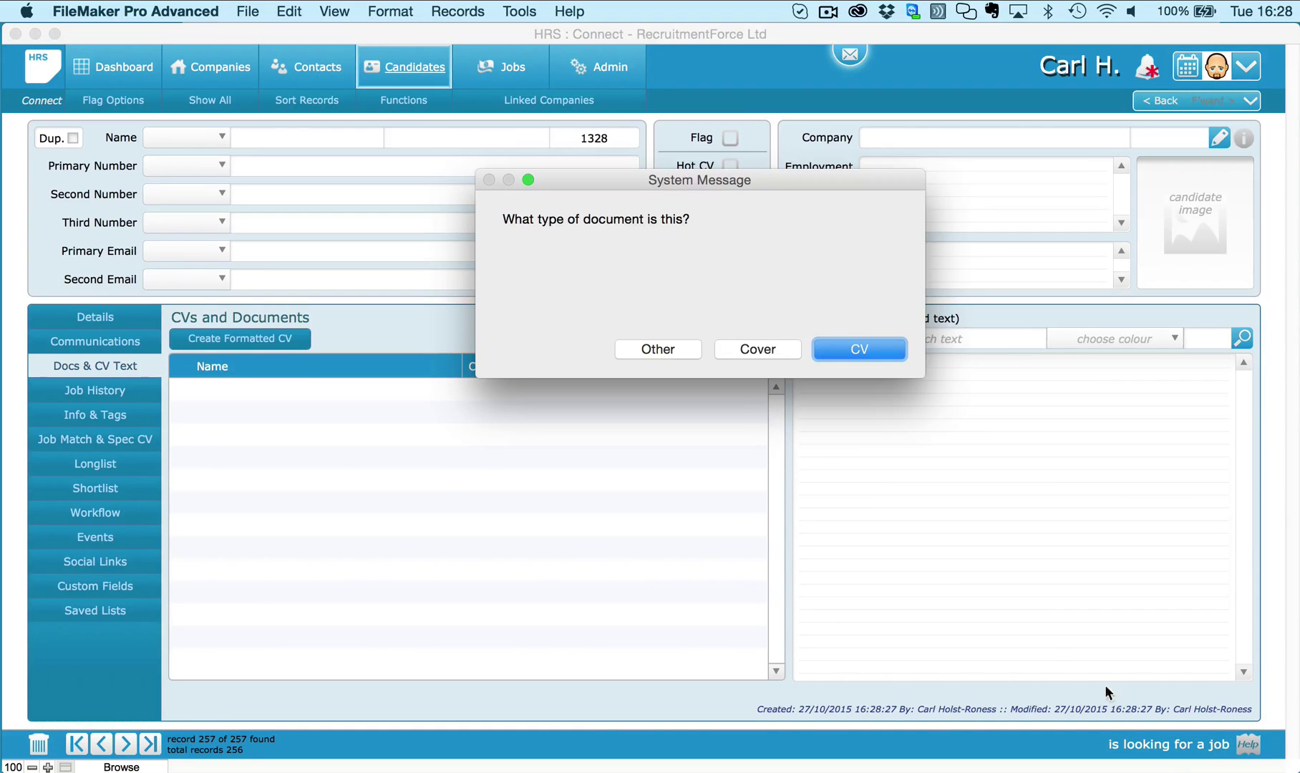
left_click(855, 349)
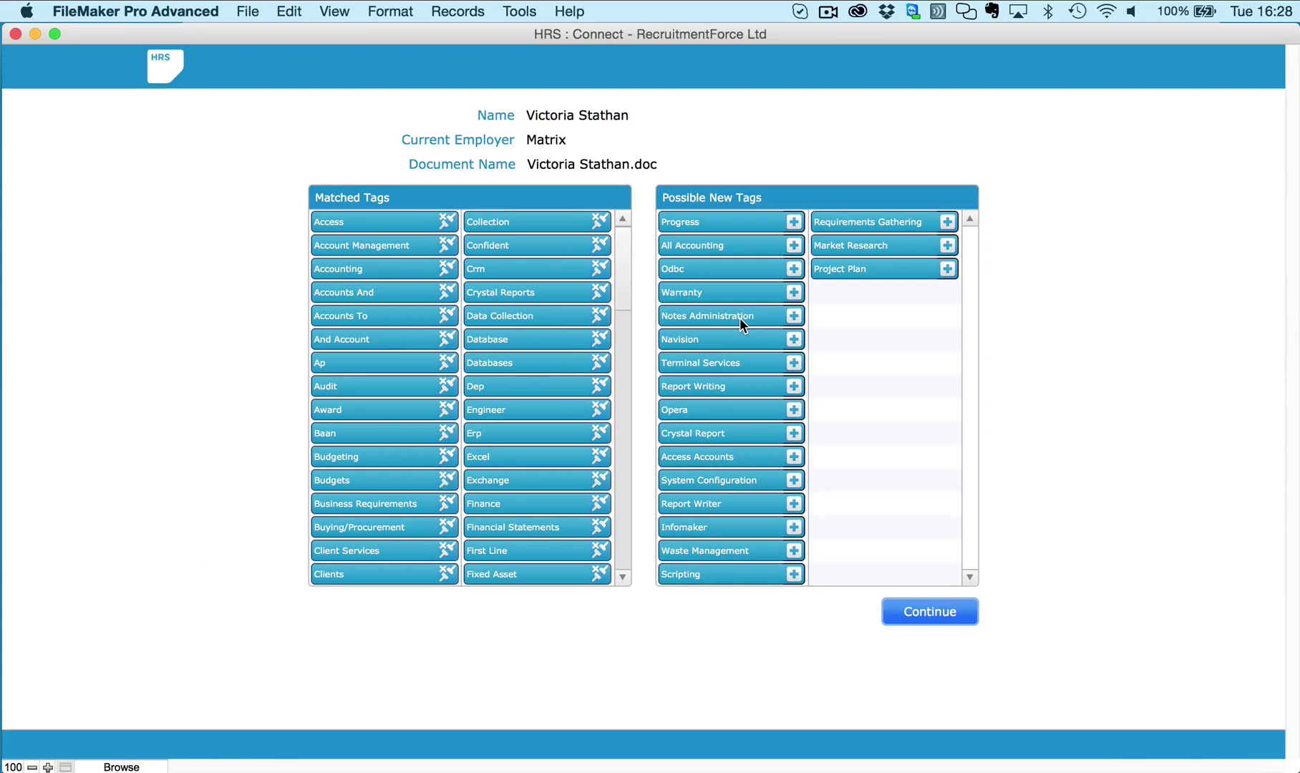
Step: Add the possible new tags Opera and Access Accounts to the matched tags and continue to the candidate record
left_click(794, 410)
left_click(793, 433)
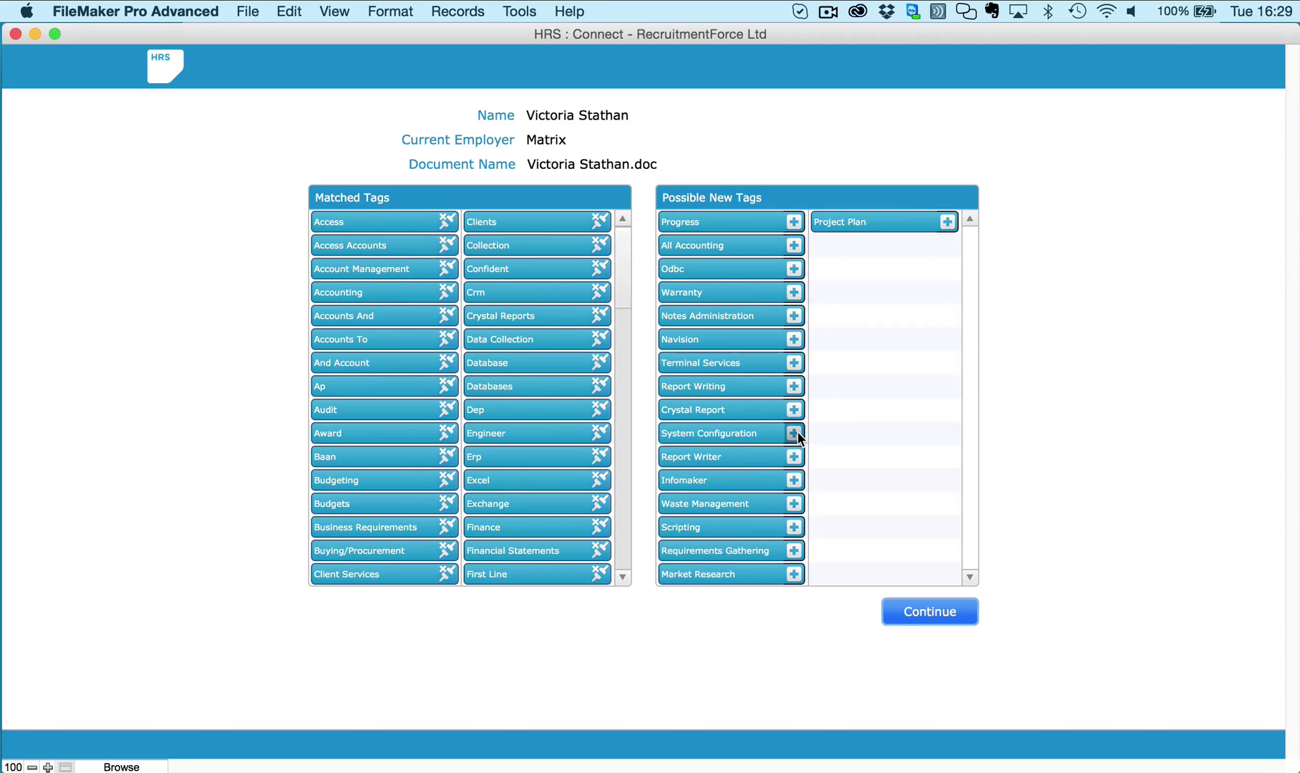
left_click(930, 615)
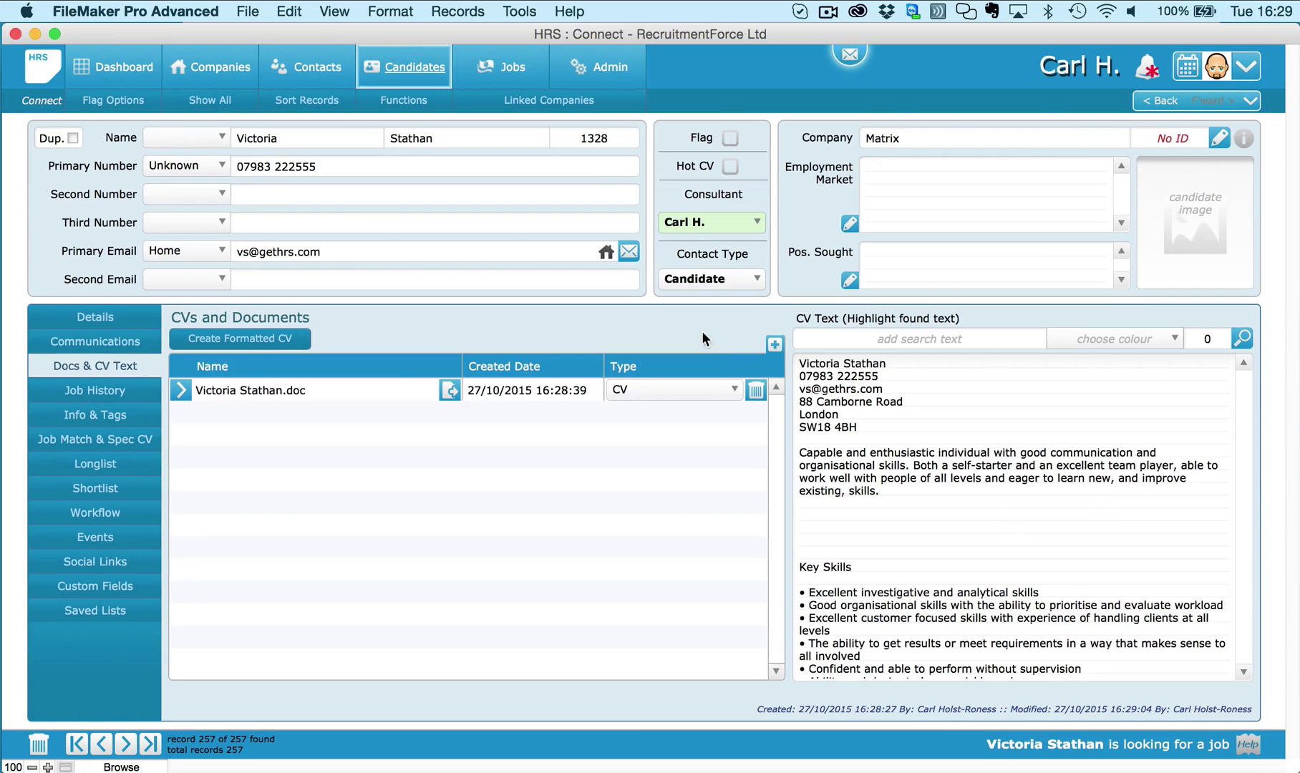
Step: Examine the address lines in the candidate's parsed CV text
left_click(836, 412)
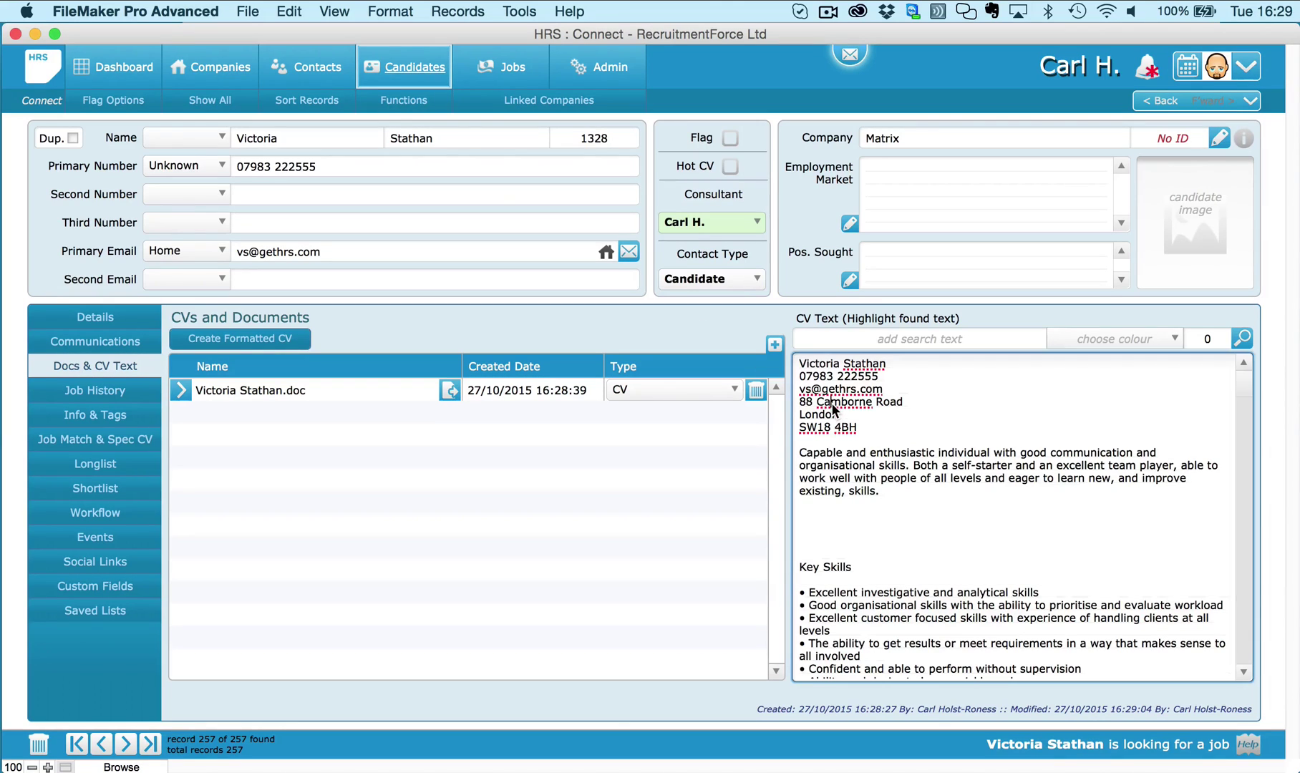
left_click_drag(802, 396, 824, 444)
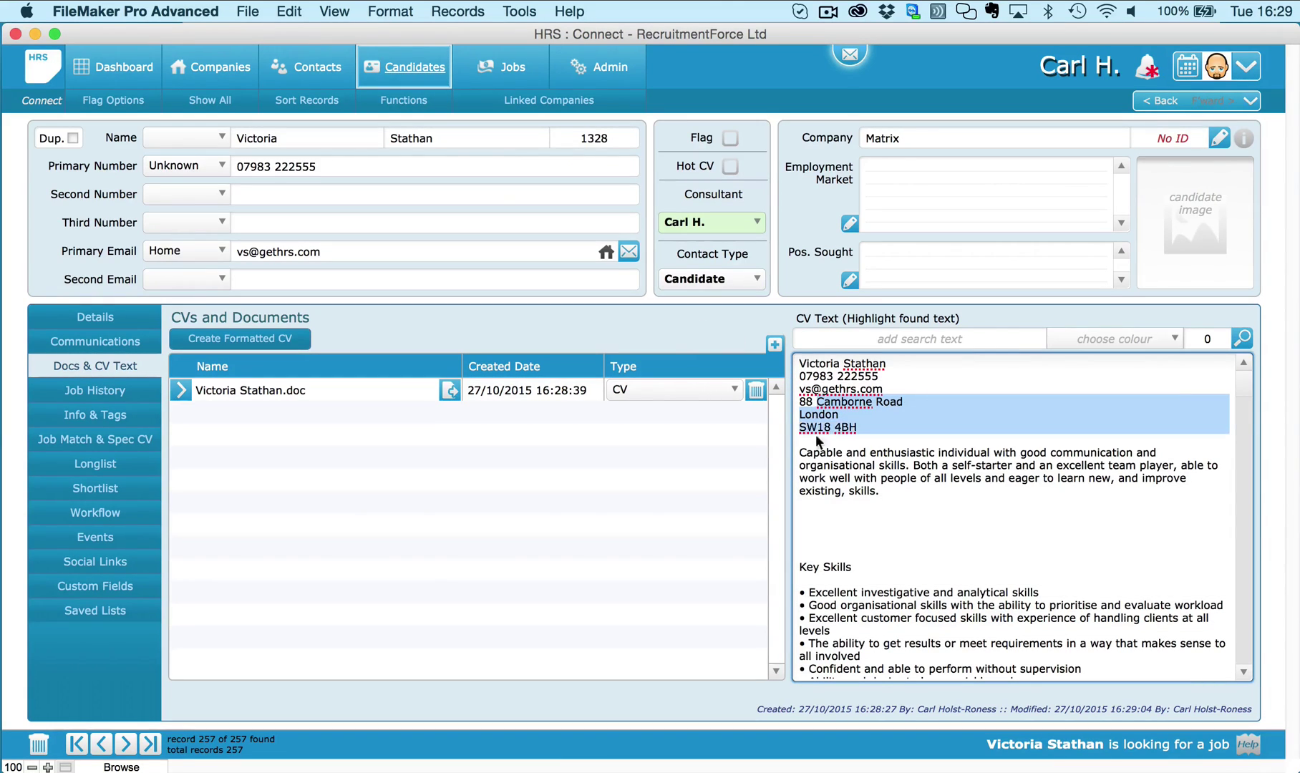
left_click(665, 337)
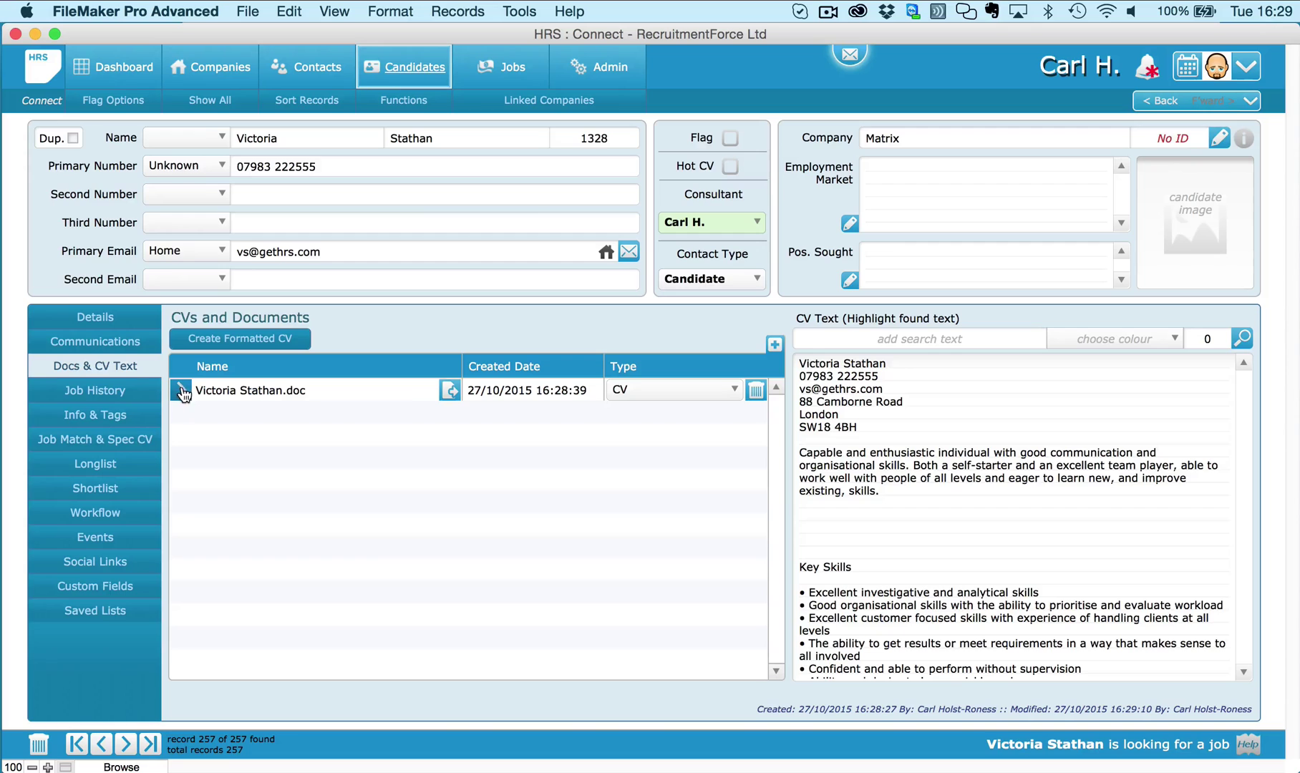
Step: Show the candidate's details and examine the profile summary extracted from the CV
left_click(101, 320)
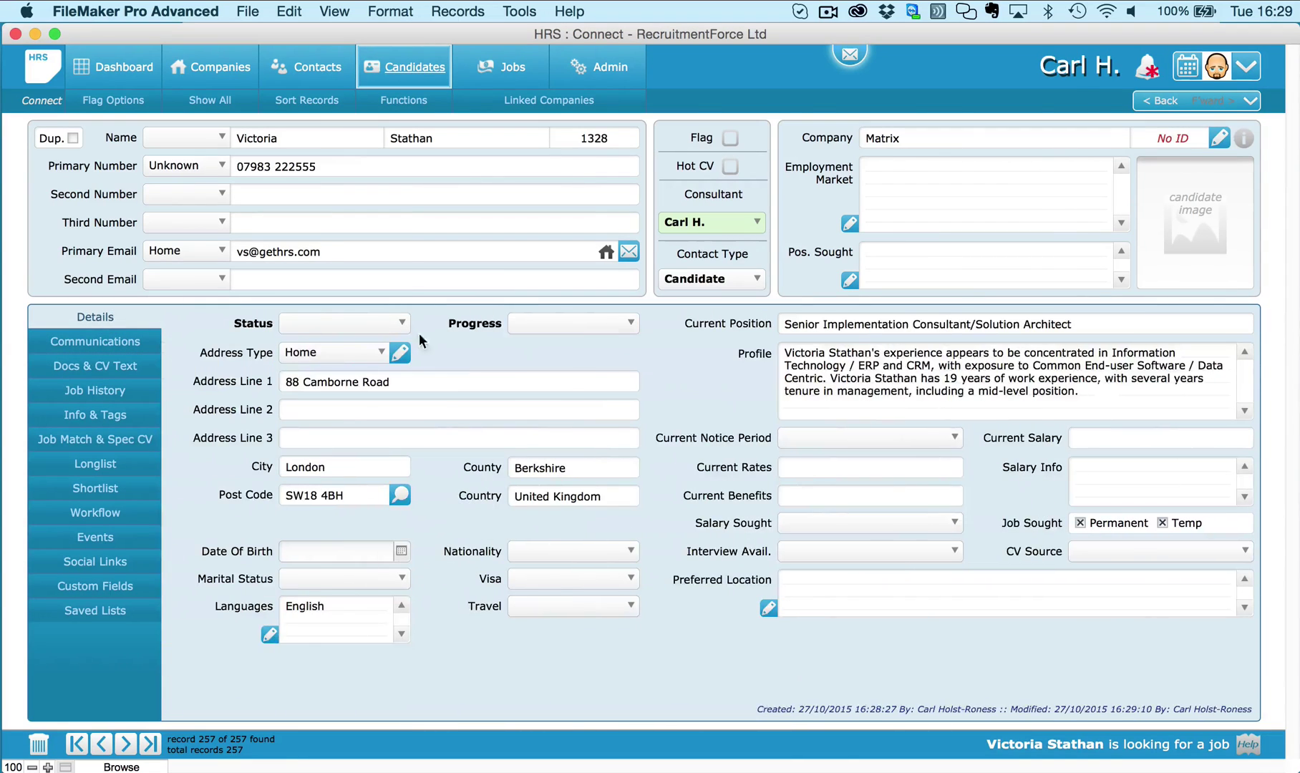
left_click(801, 400)
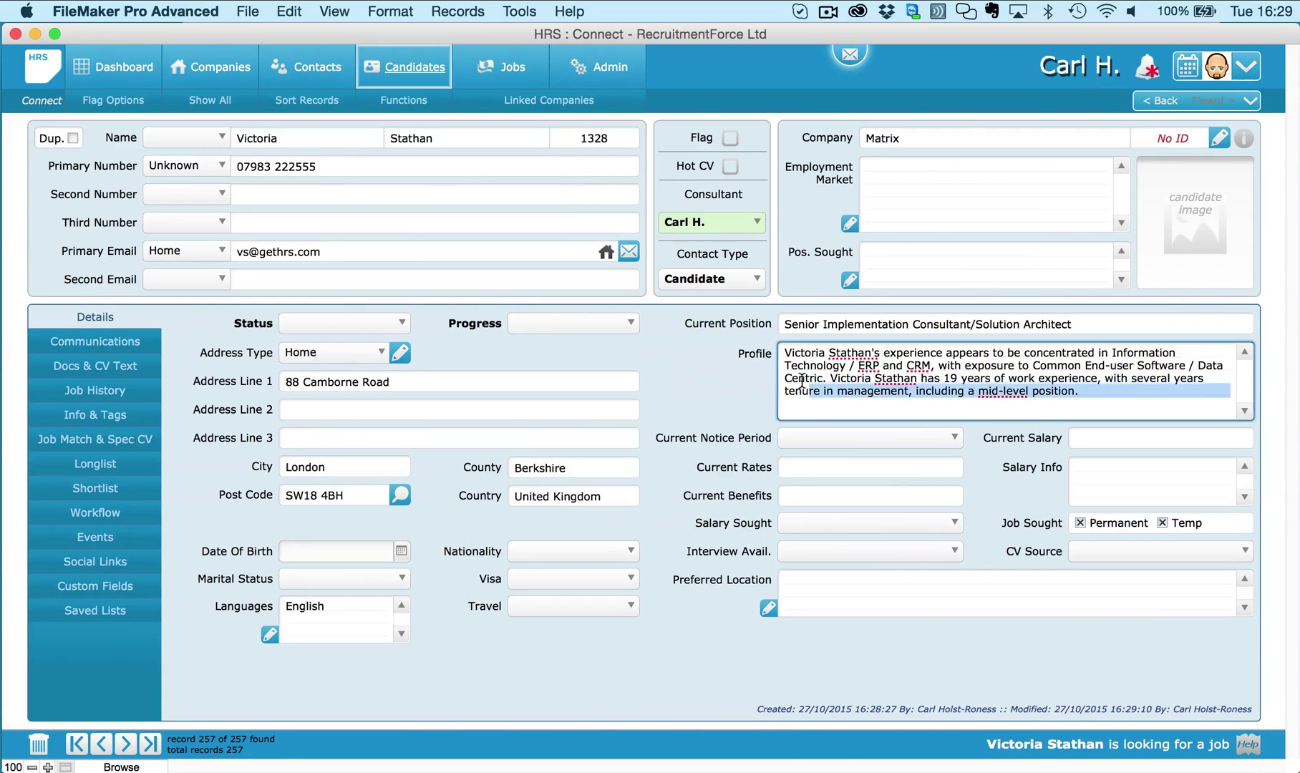
left_click(737, 385)
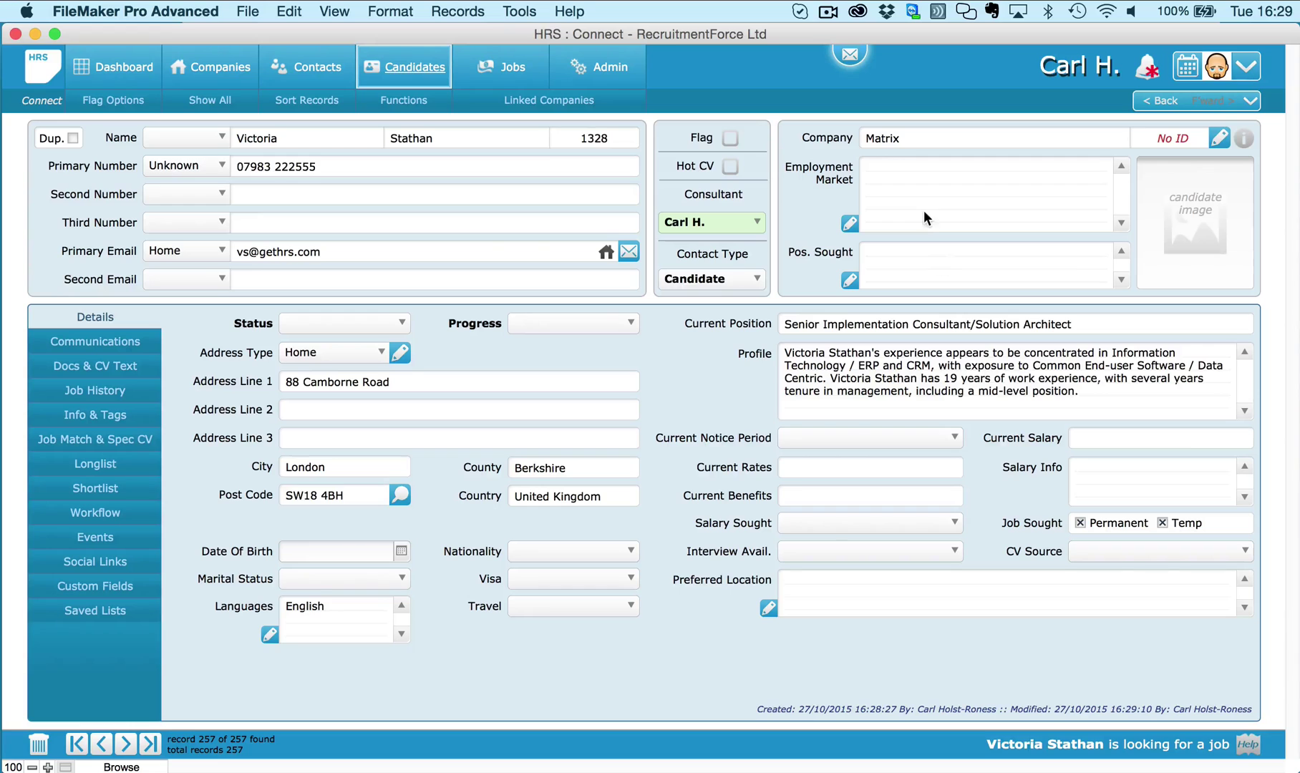
Step: Add Corporate Comms as the candidate's employment market and Account Manager as the position sought
left_click(849, 221)
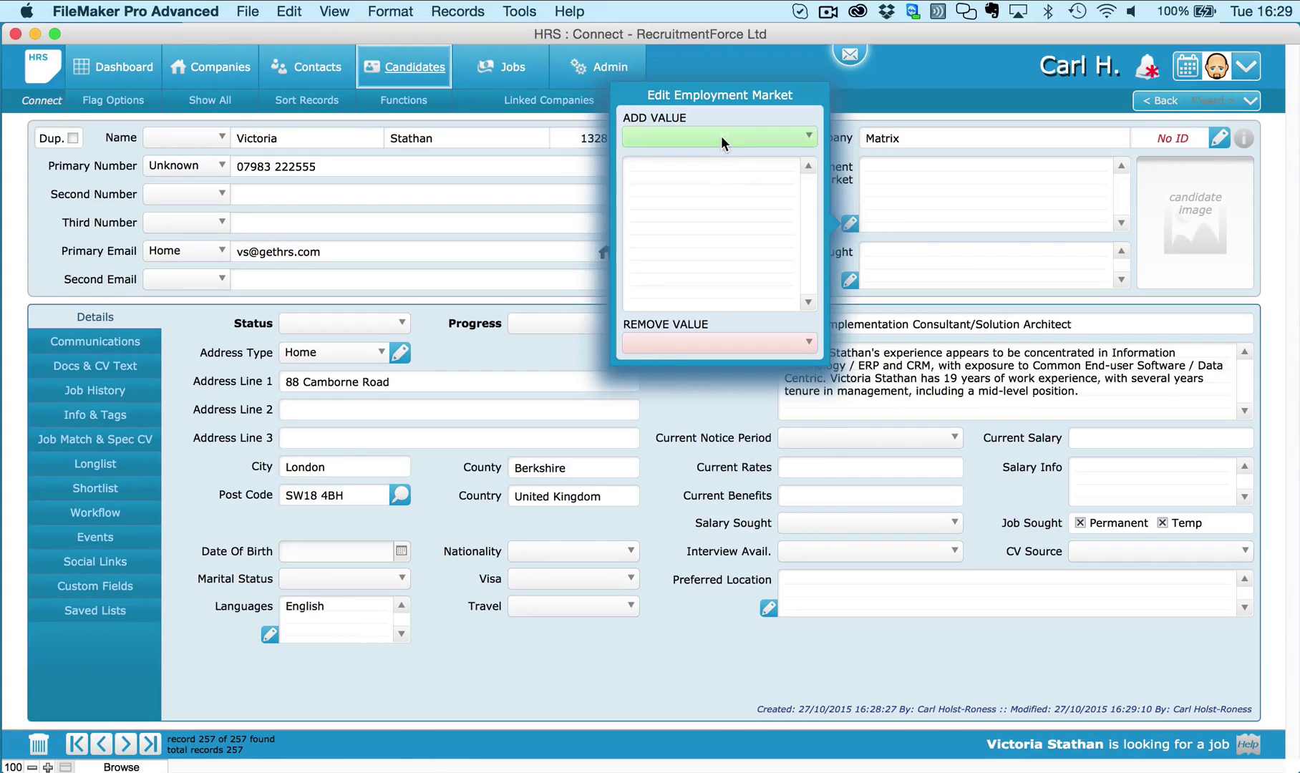
left_click(722, 135)
left_click(690, 176)
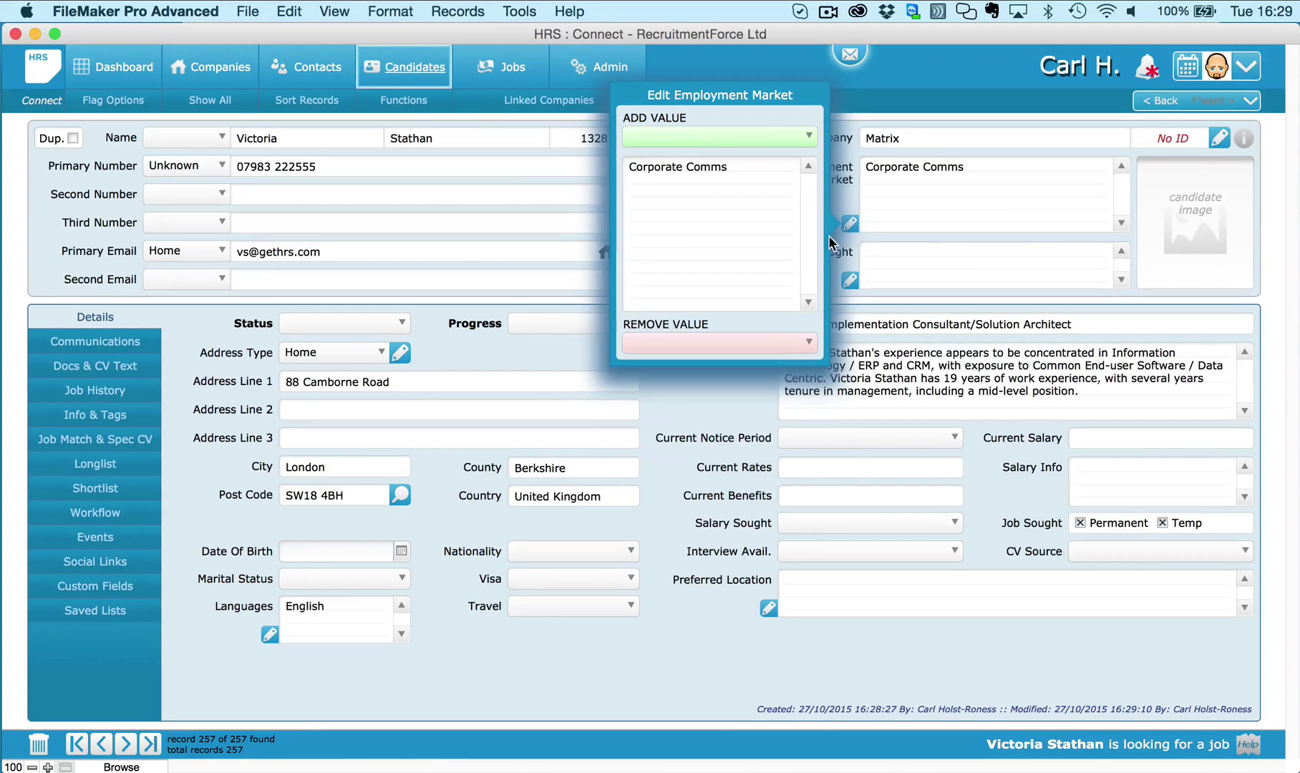
left_click(850, 281)
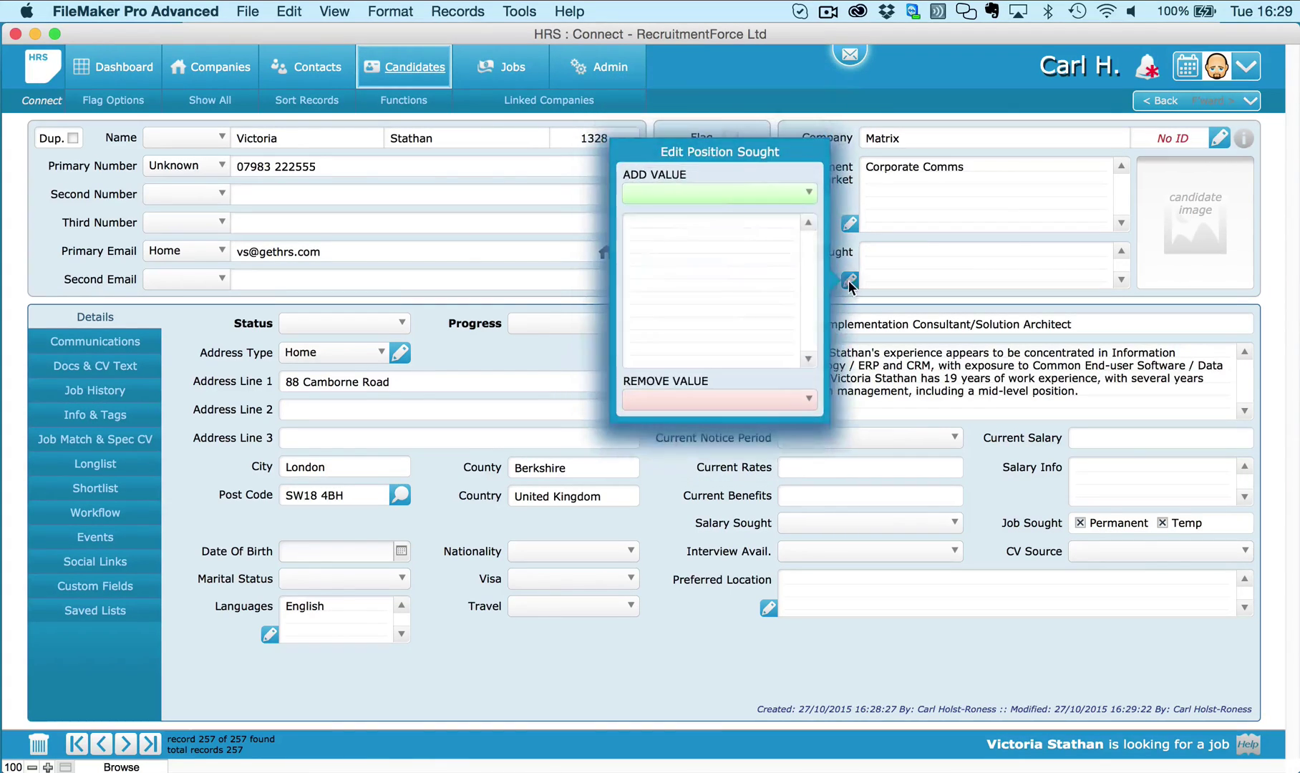
left_click(714, 191)
left_click(710, 232)
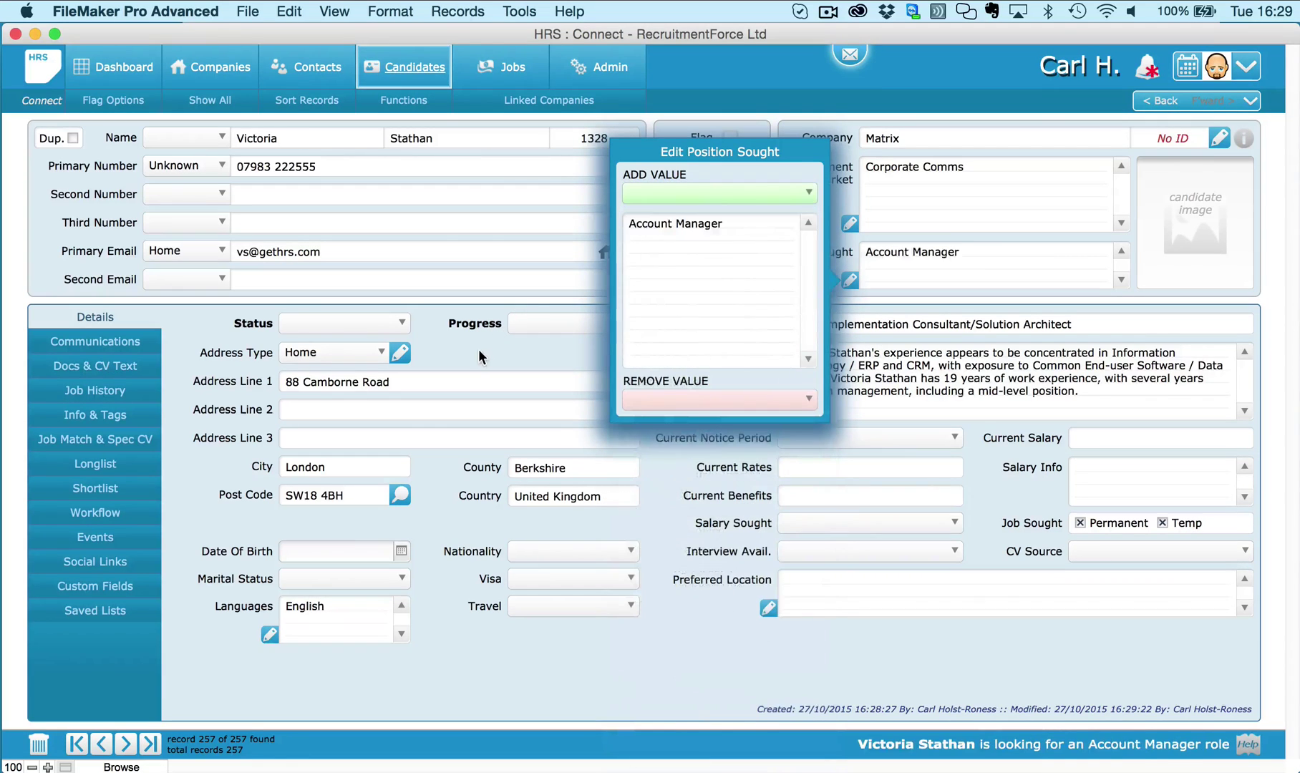
Step: Set the candidate's status to Available and the current salary to £30000
left_click(399, 328)
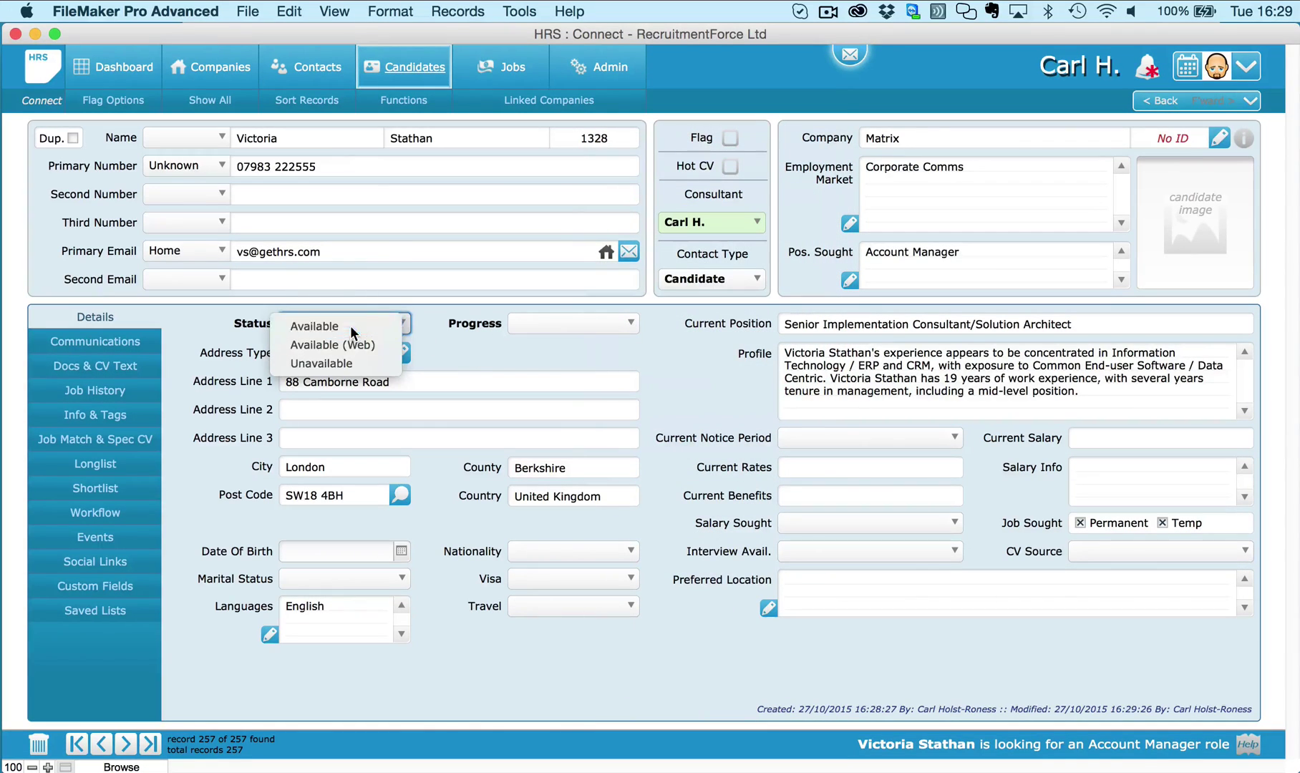
left_click(321, 324)
left_click(1101, 436)
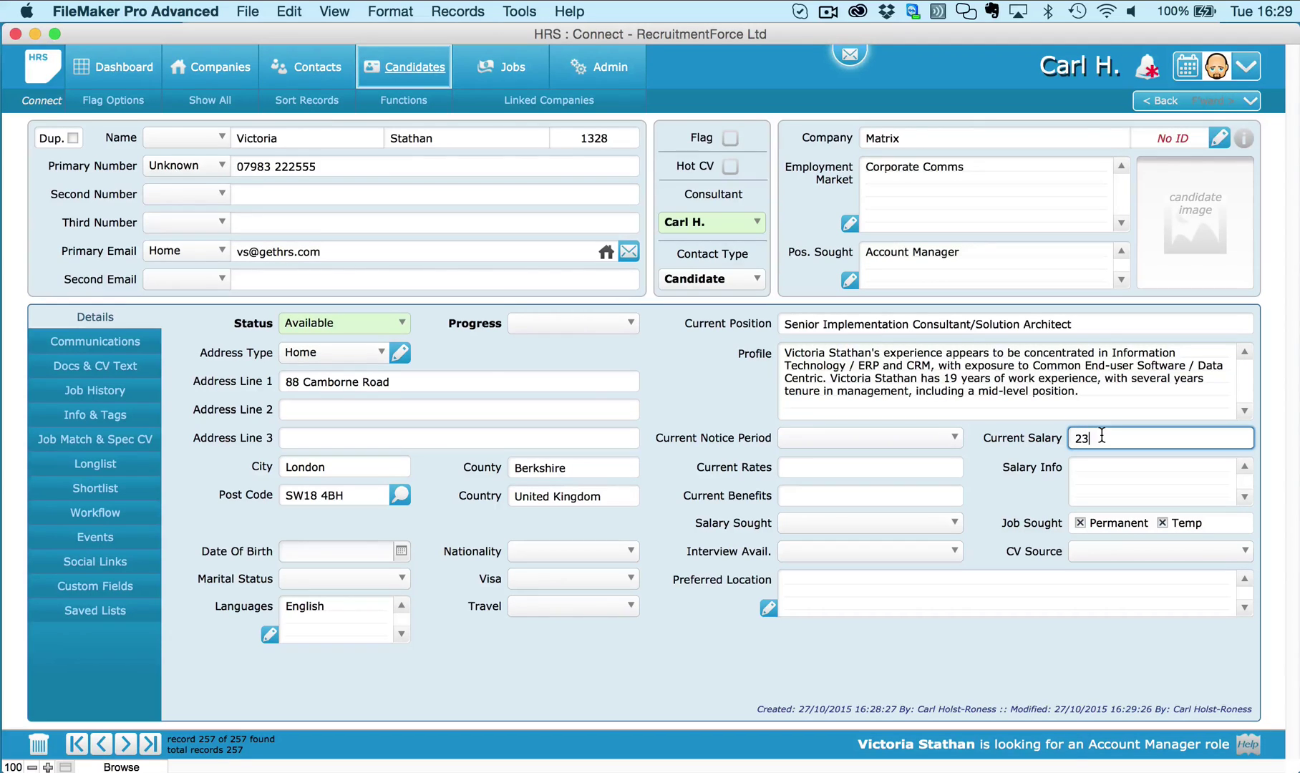
type("230000")
left_click(1082, 439)
key("BackSpace")
type("£30000")
left_click(1021, 500)
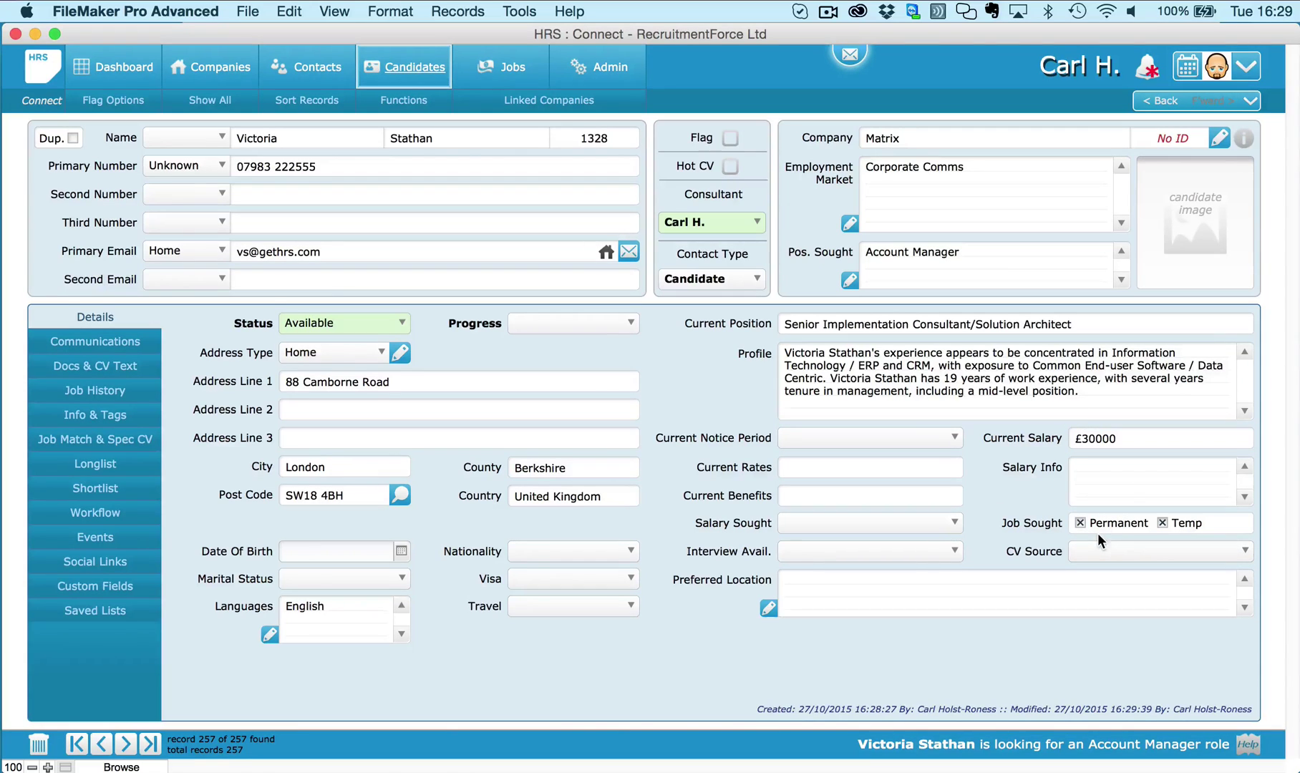
Step: Set the salary sought to 30000 - 34999 and the CV source to Jobserve
left_click(915, 528)
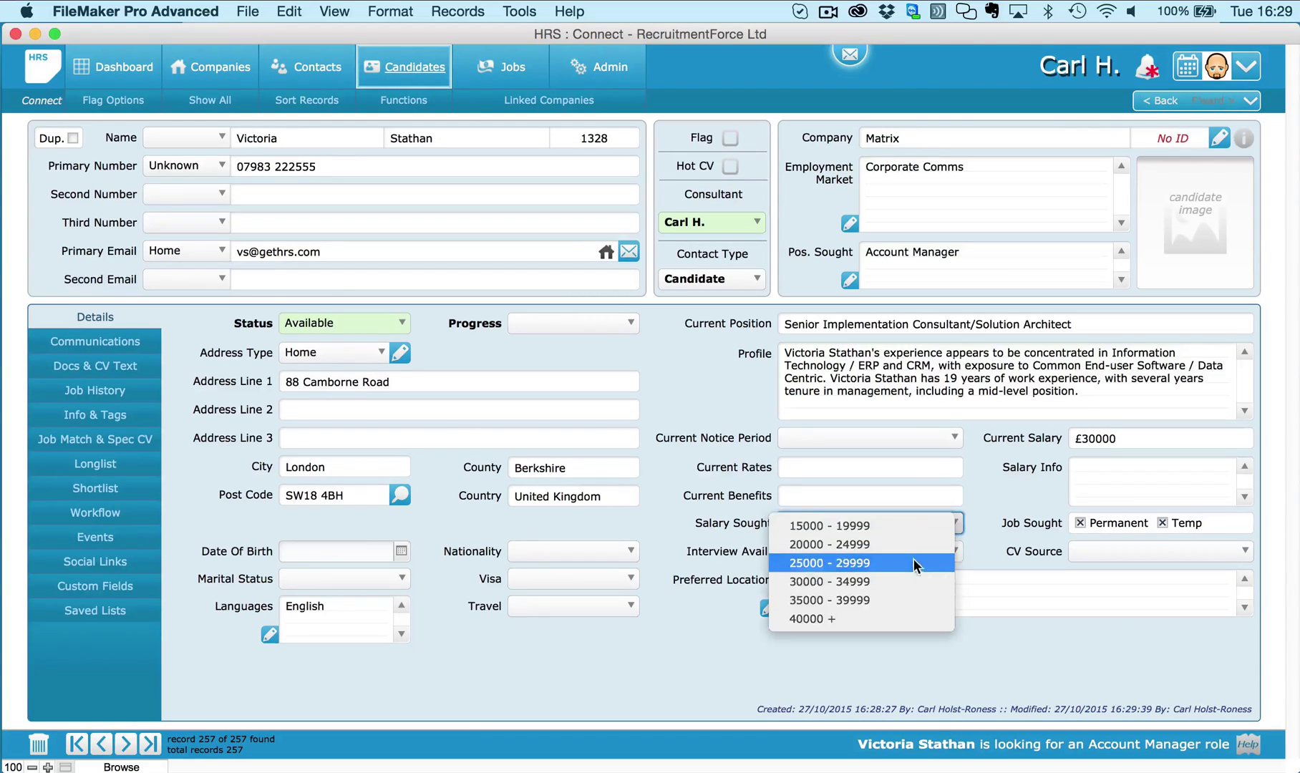
left_click(908, 580)
left_click(1006, 533)
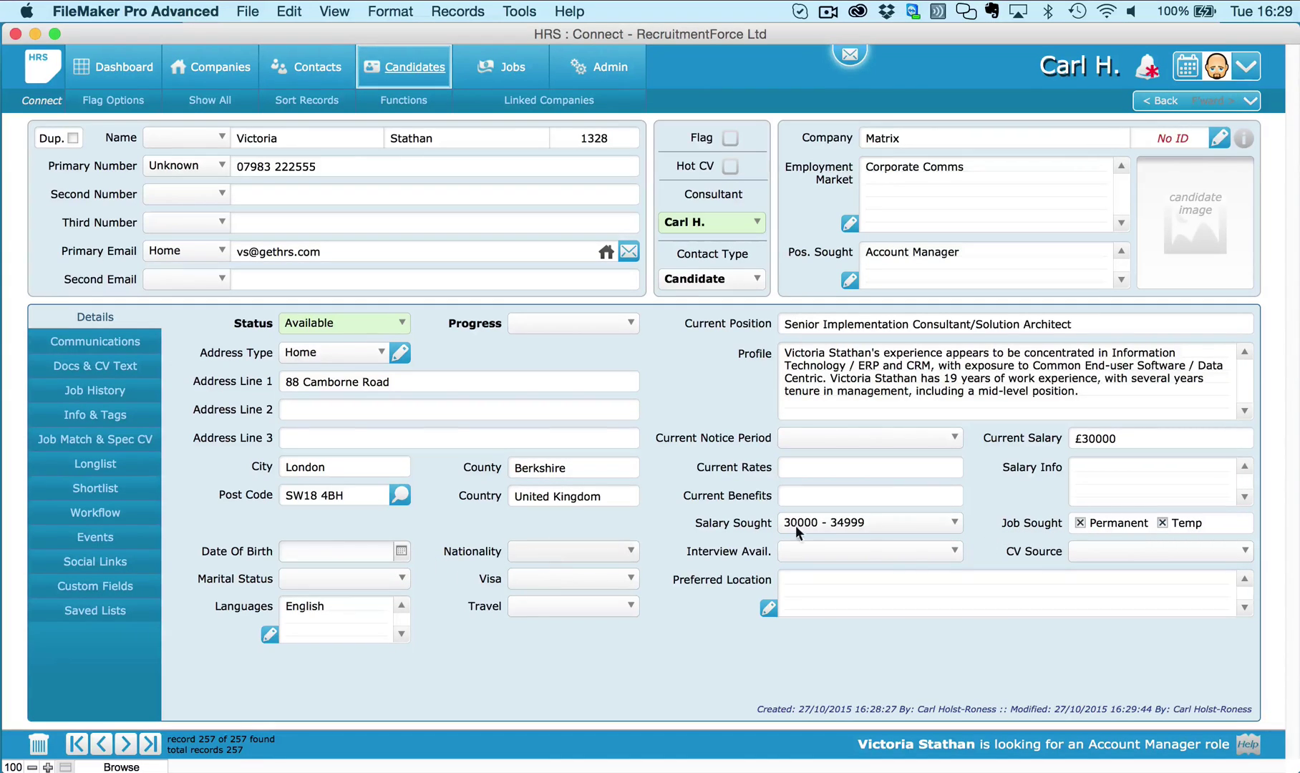
left_click(1099, 552)
left_click(1099, 569)
left_click(1015, 523)
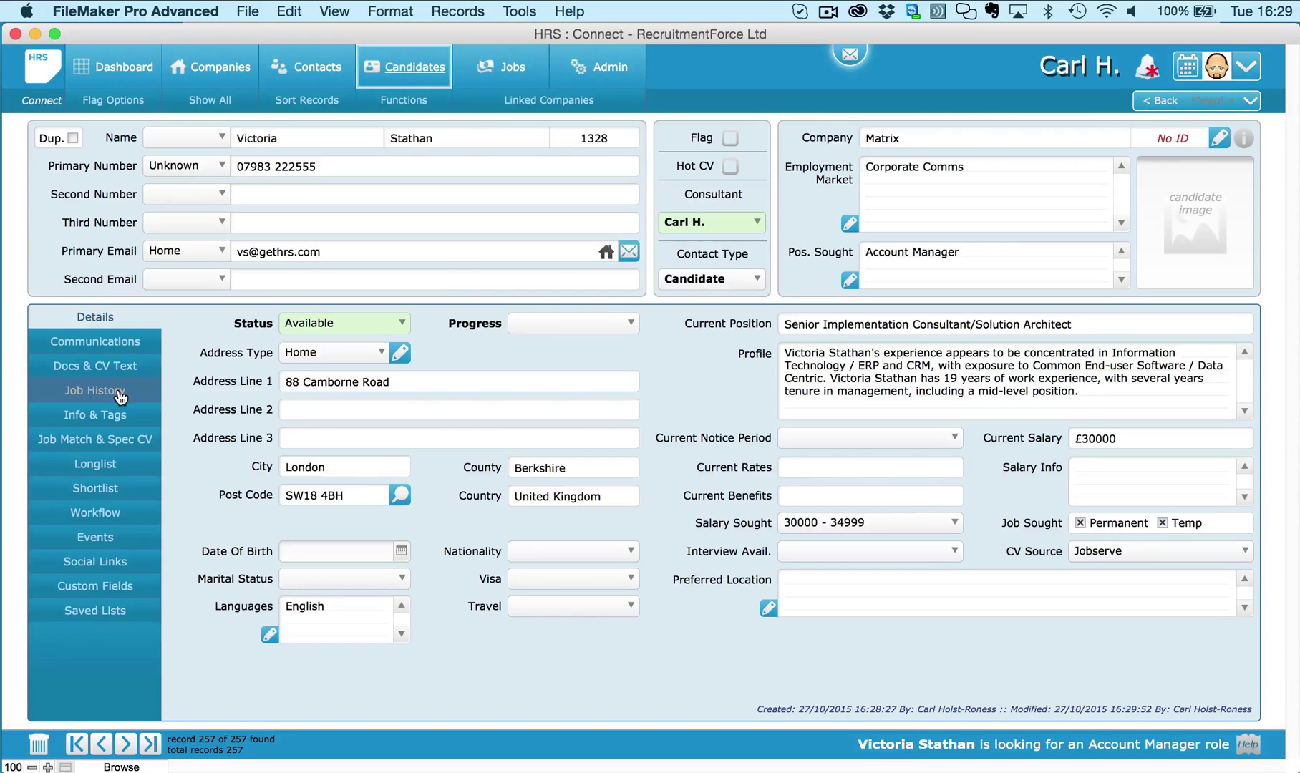
Step: Review the candidate's tags and the job history extracted from the CV
left_click(100, 410)
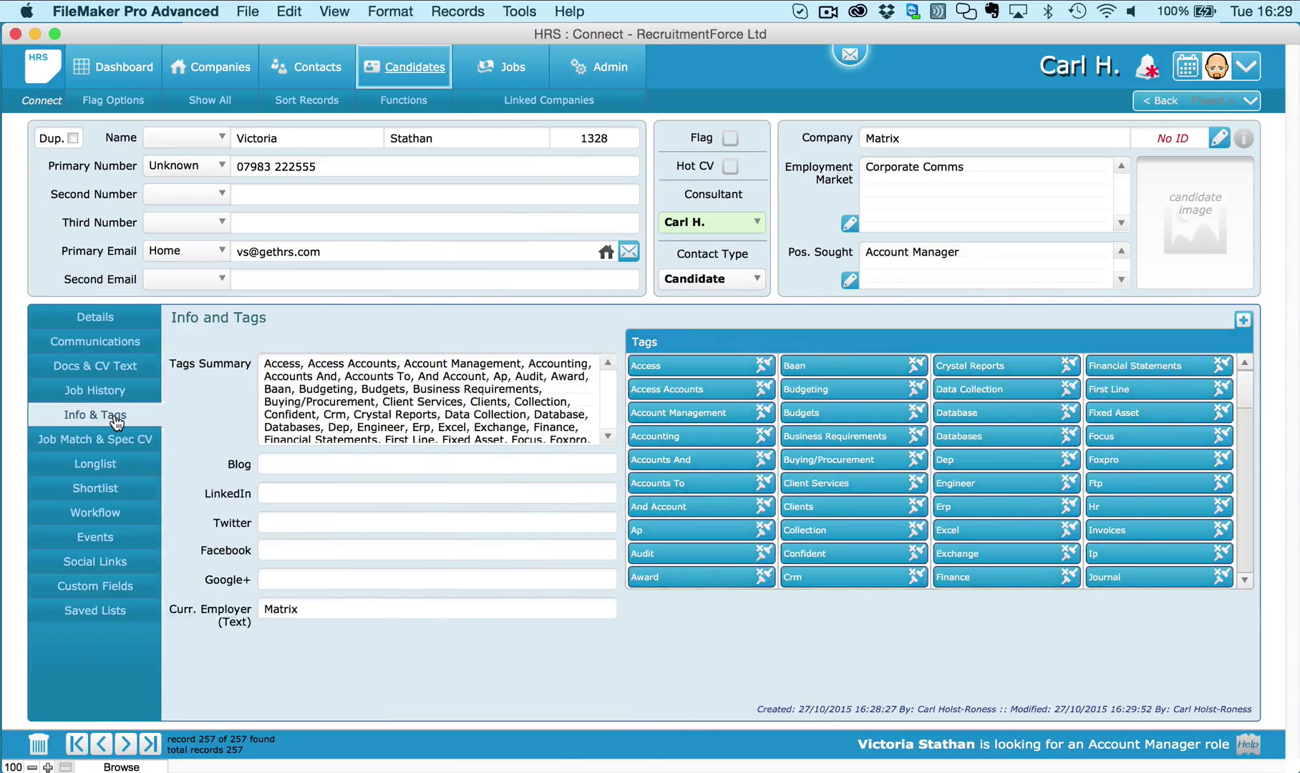
left_click(99, 390)
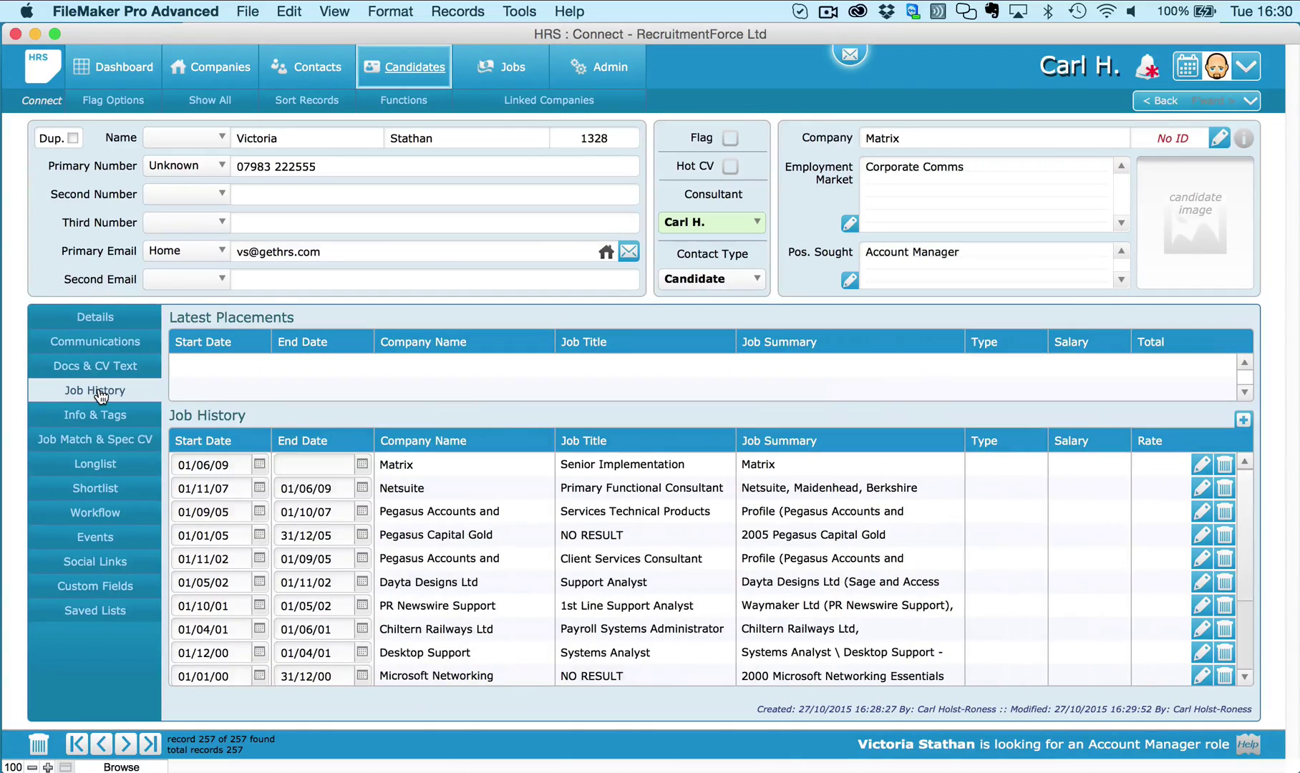
Step: Create a formatted CV for the candidate, save it as a PDF and open that PDF
left_click(96, 370)
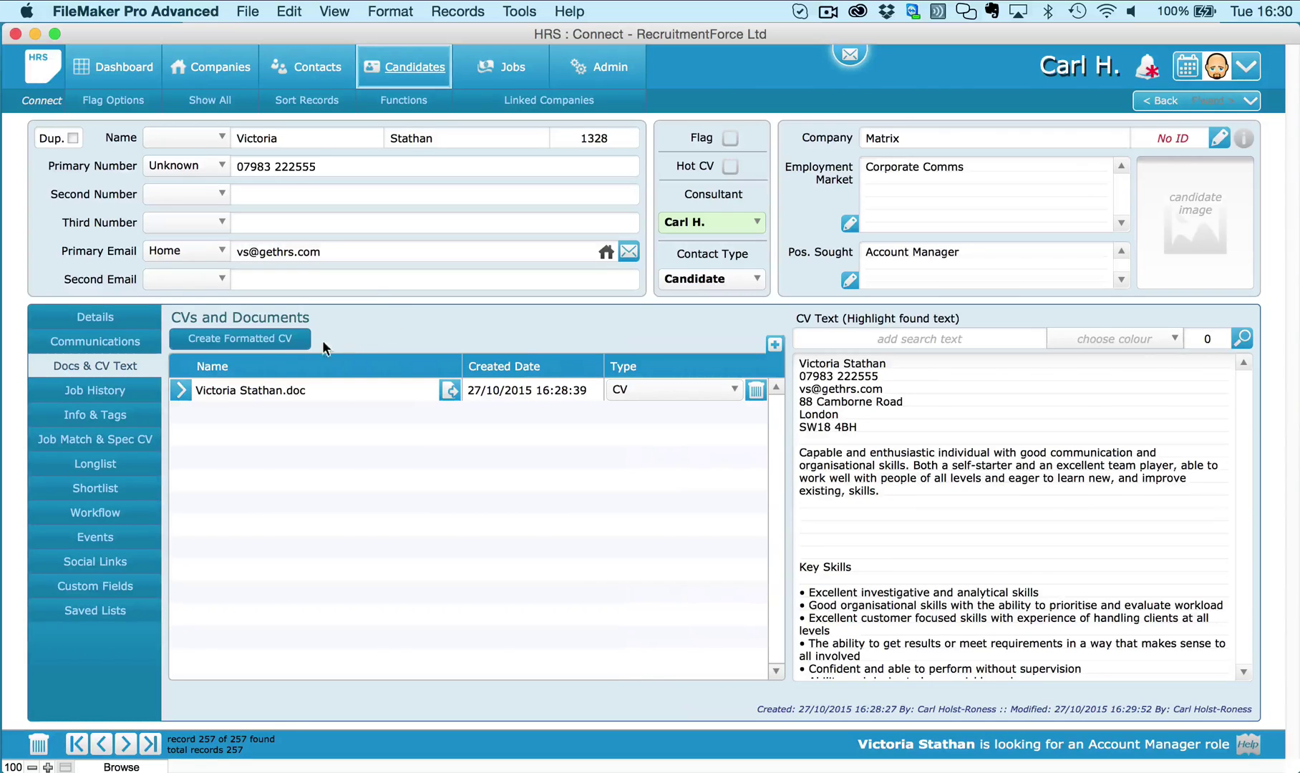
left_click(243, 348)
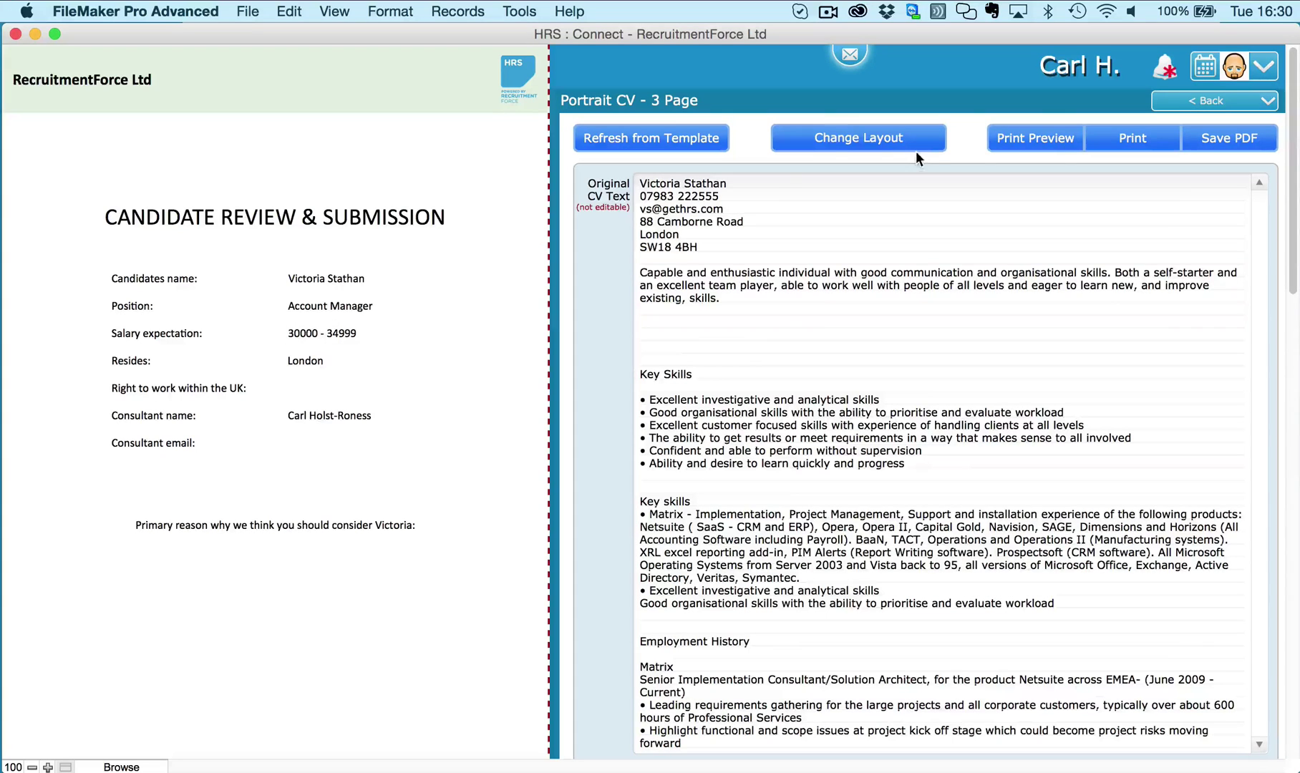
left_click(1227, 147)
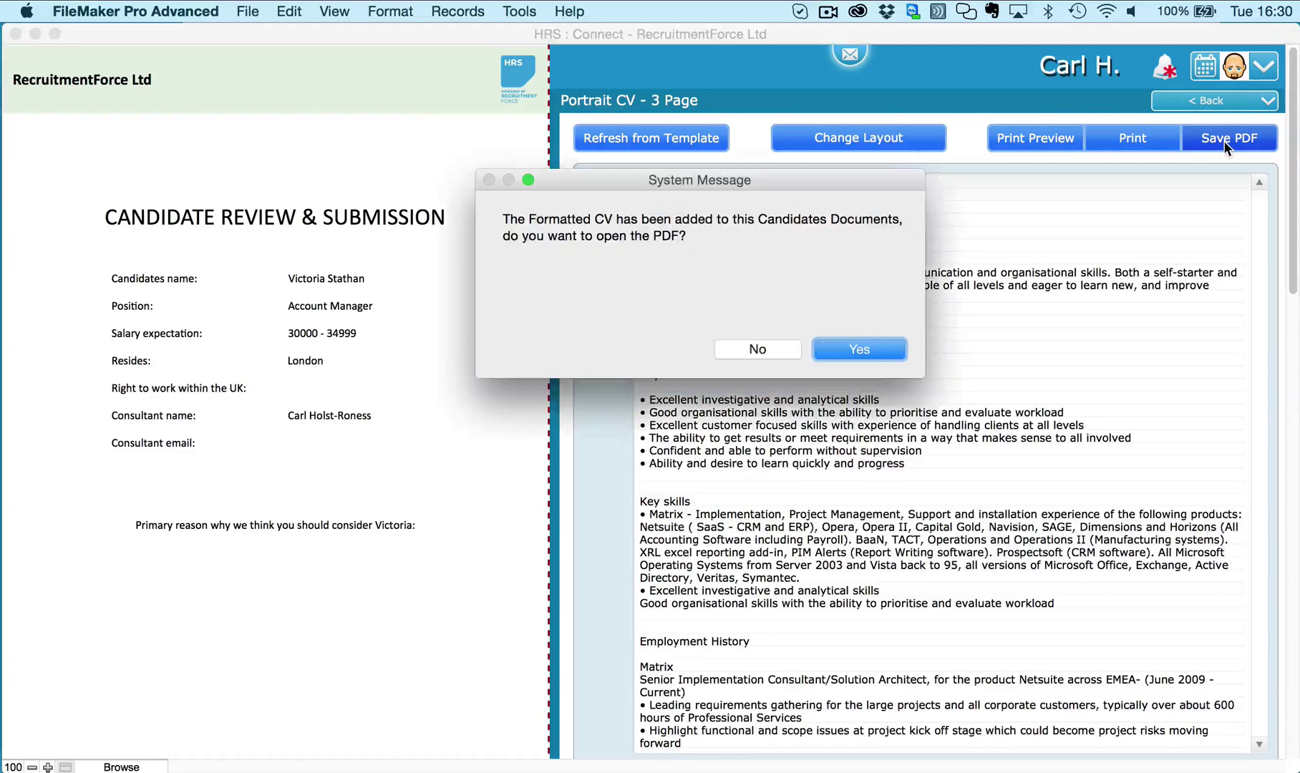
left_click(866, 349)
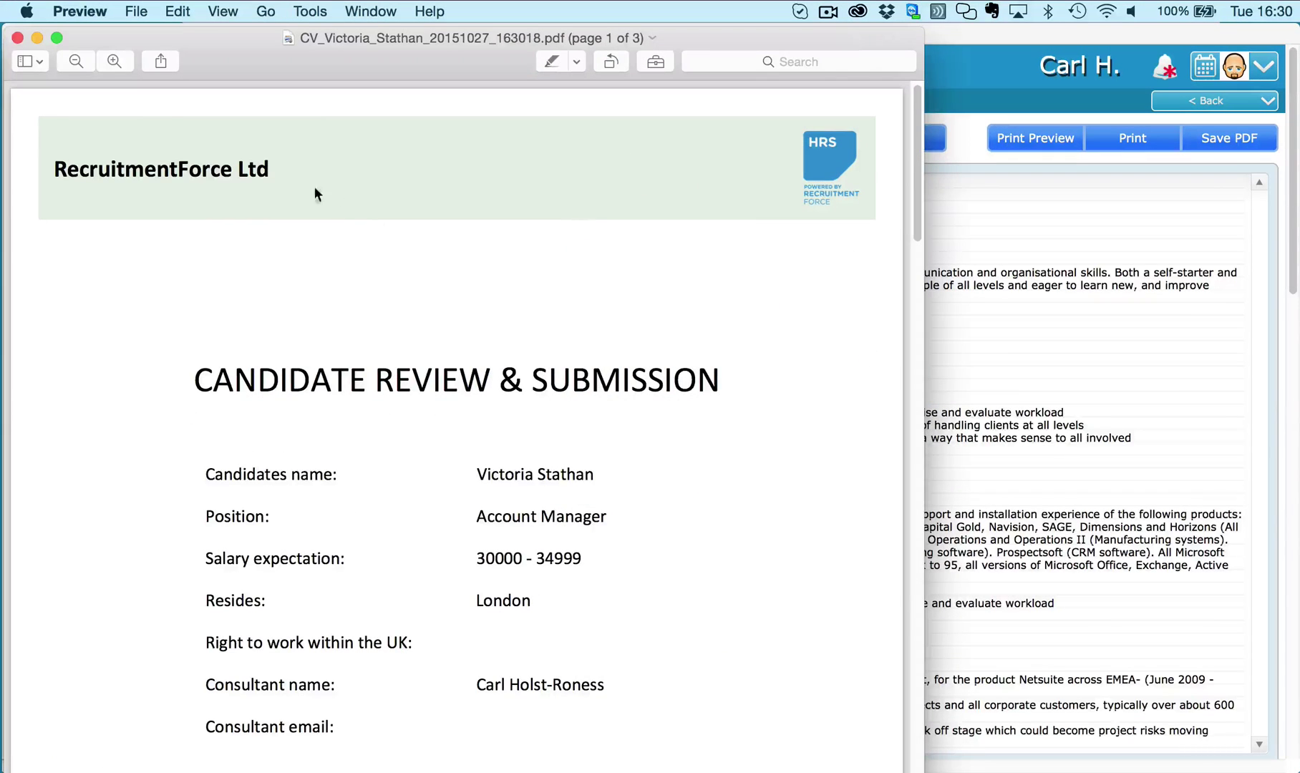
Step: Look through all three pages of the formatted CV PDF at a reduced zoom, and close it
left_click(75, 61)
left_click(75, 61)
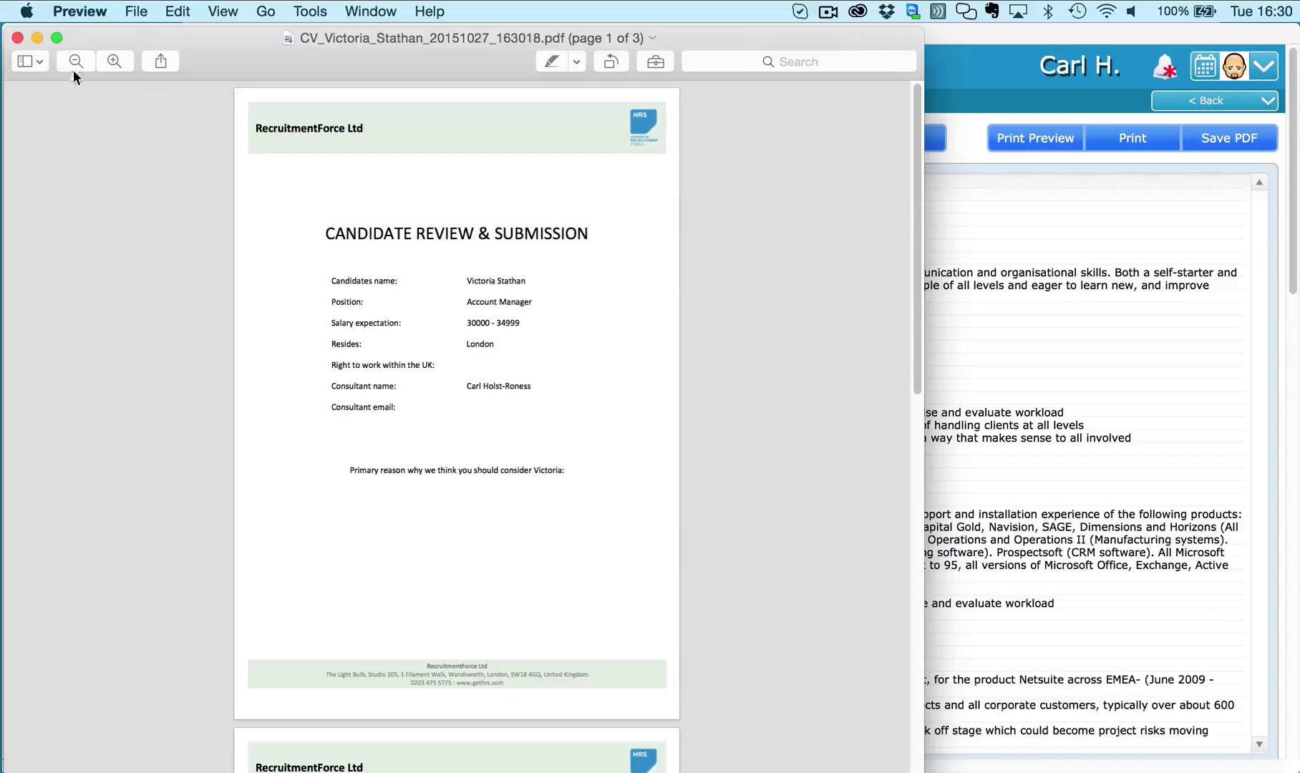
scroll(187, 419, "down", 15)
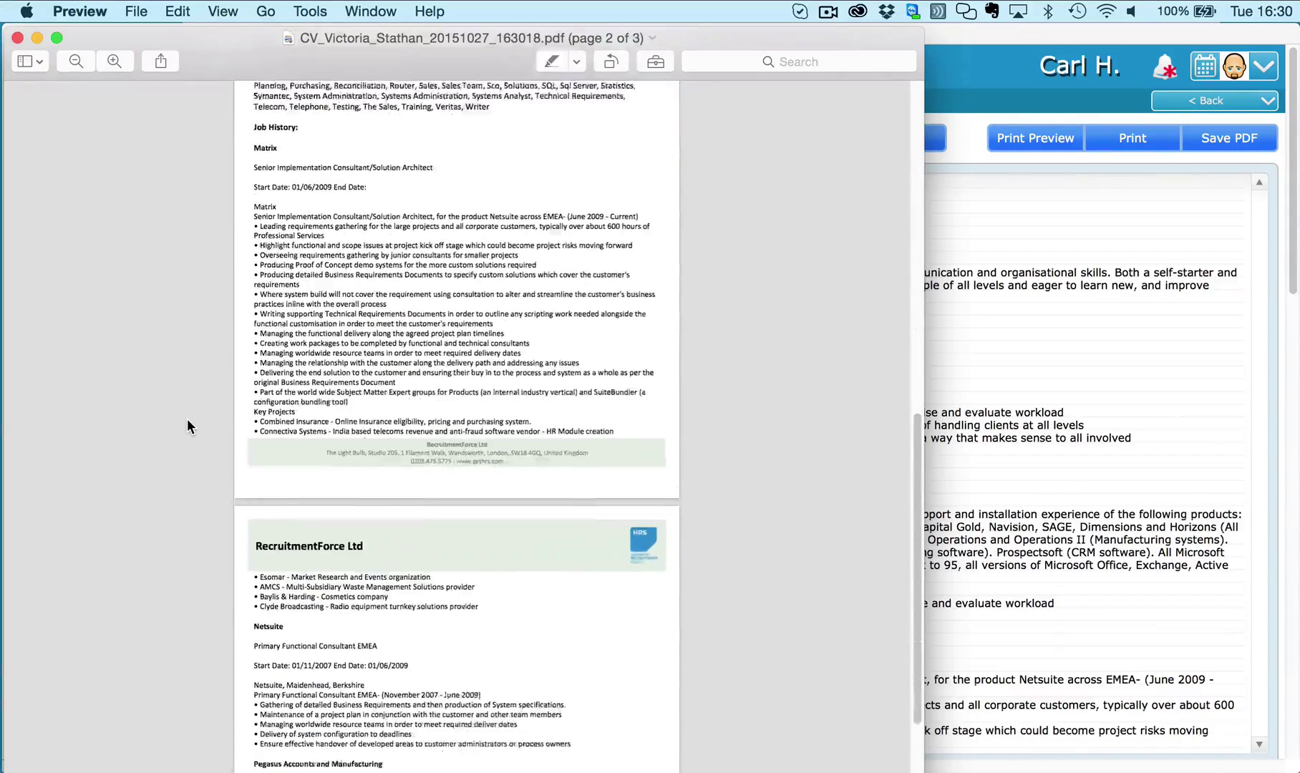
scroll(187, 419, "down", 3)
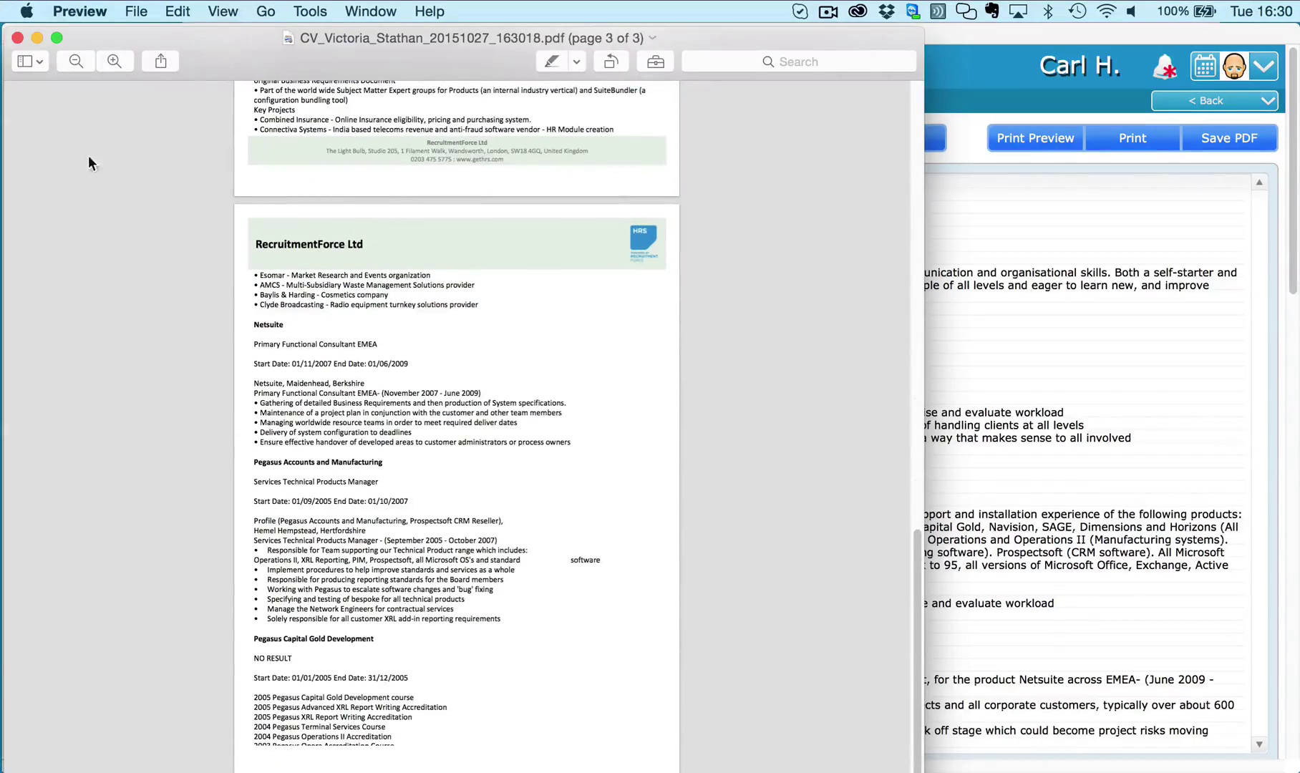
left_click(18, 37)
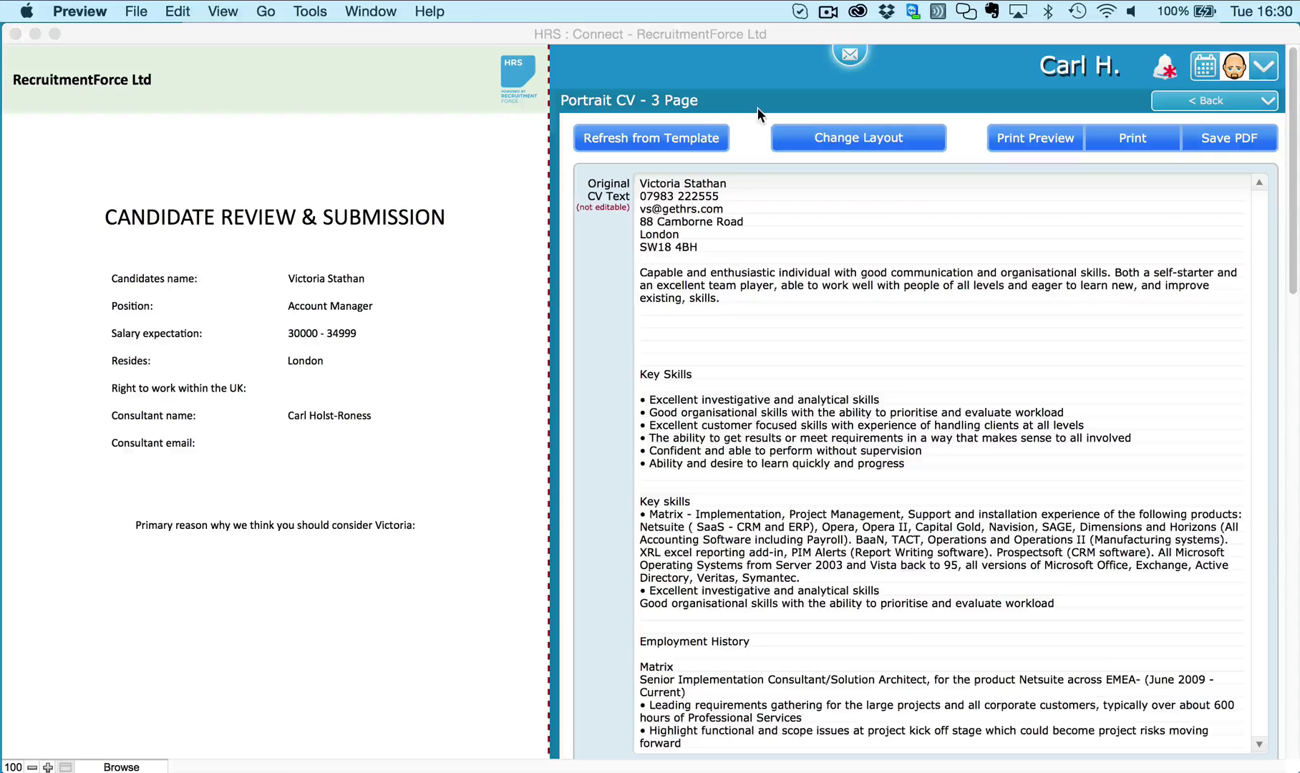
Step: Return to the candidate's documents in HRS Connect and open the original Word CV
left_click(758, 108)
left_click(1186, 107)
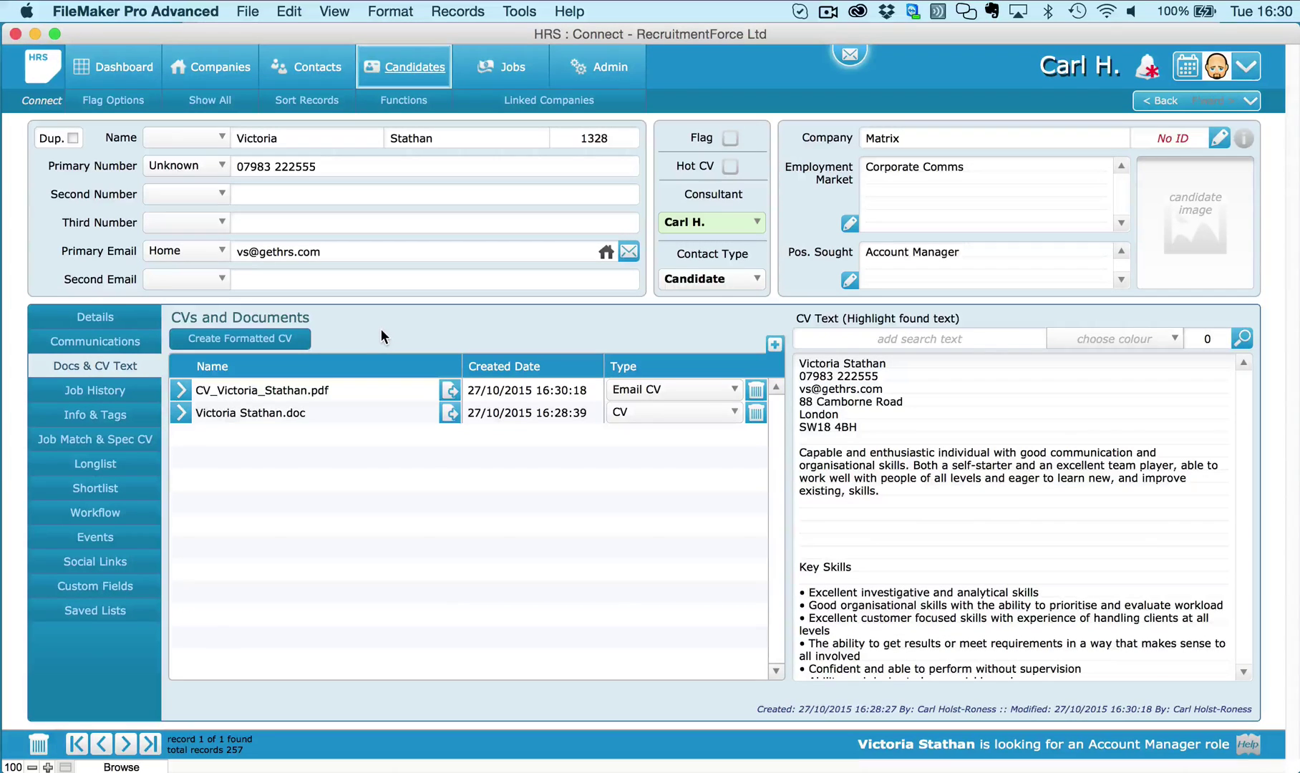
left_click(179, 413)
left_click(860, 349)
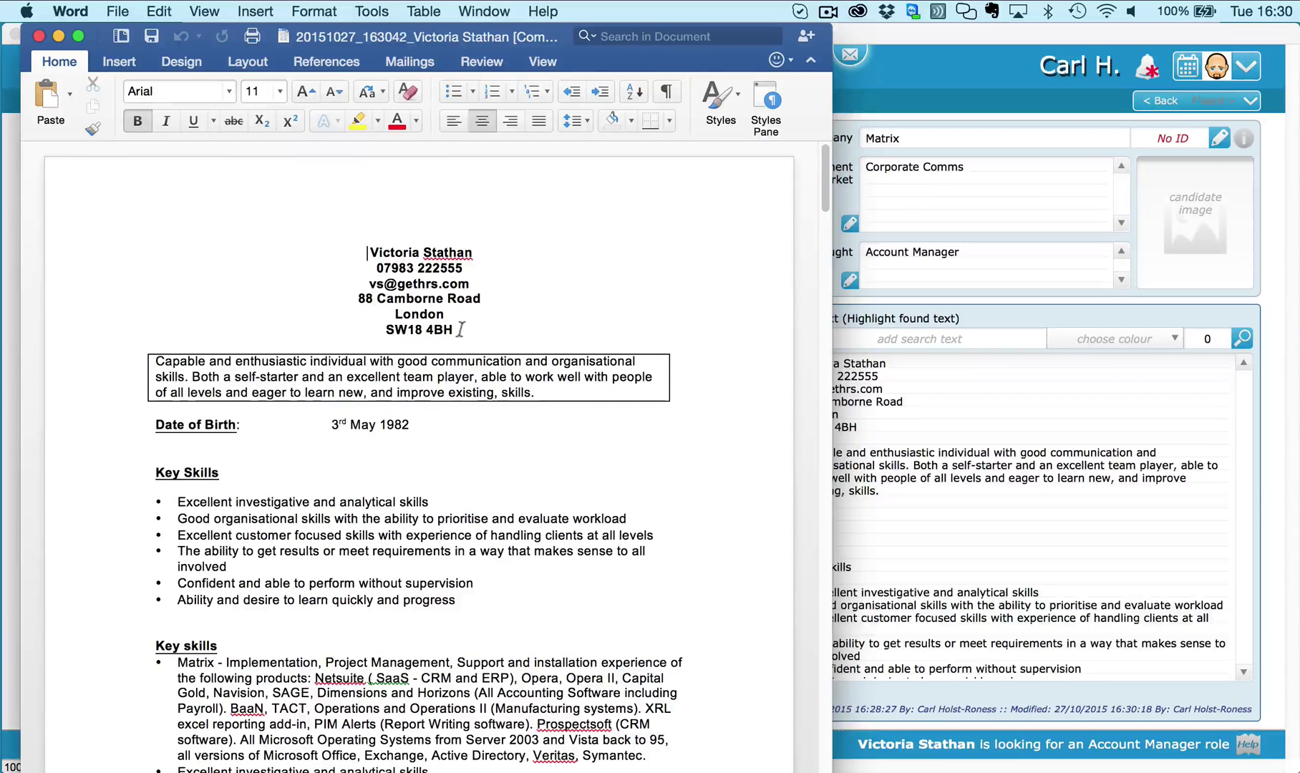
Step: Delete the phone, email and address lines beneath the candidate's name, and add three blank lines above the name
left_click_drag(464, 331, 377, 271)
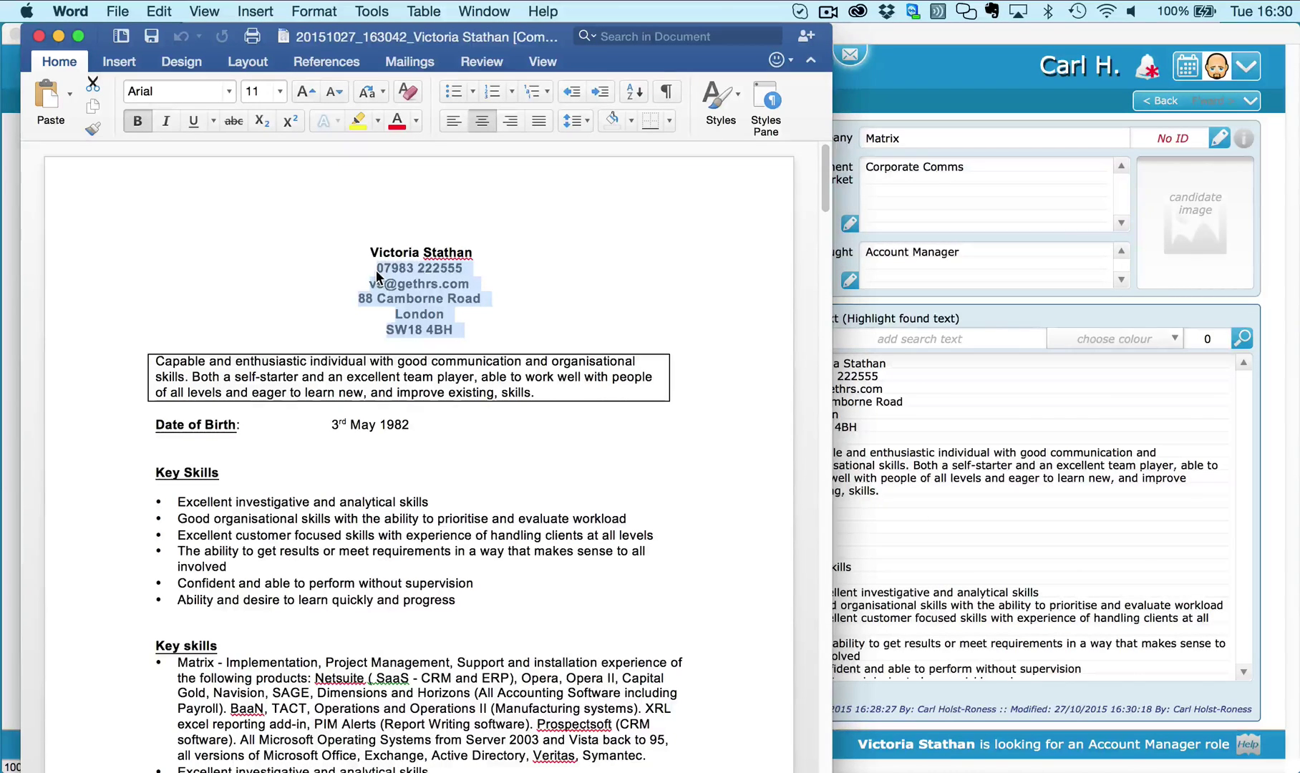
key("BackSpace")
left_click(366, 260)
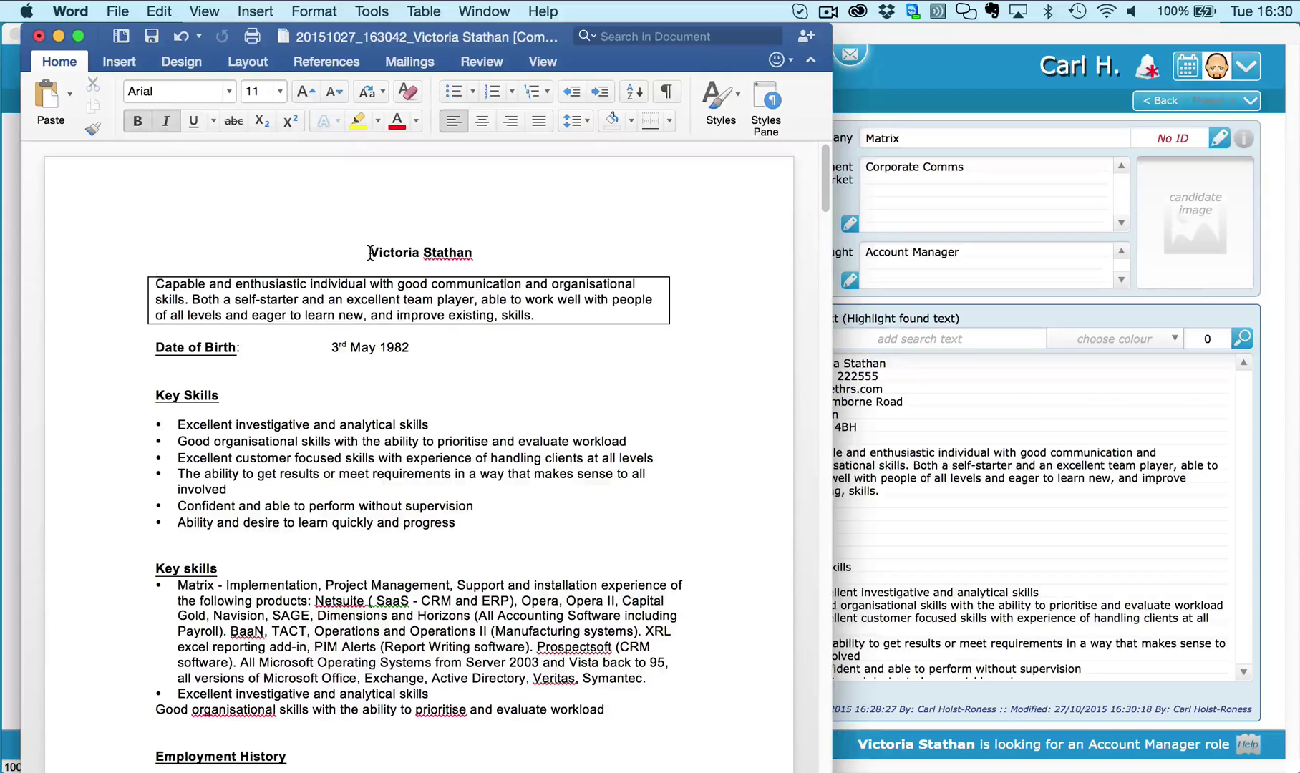
key("Return")
key("Return")
key("Return")
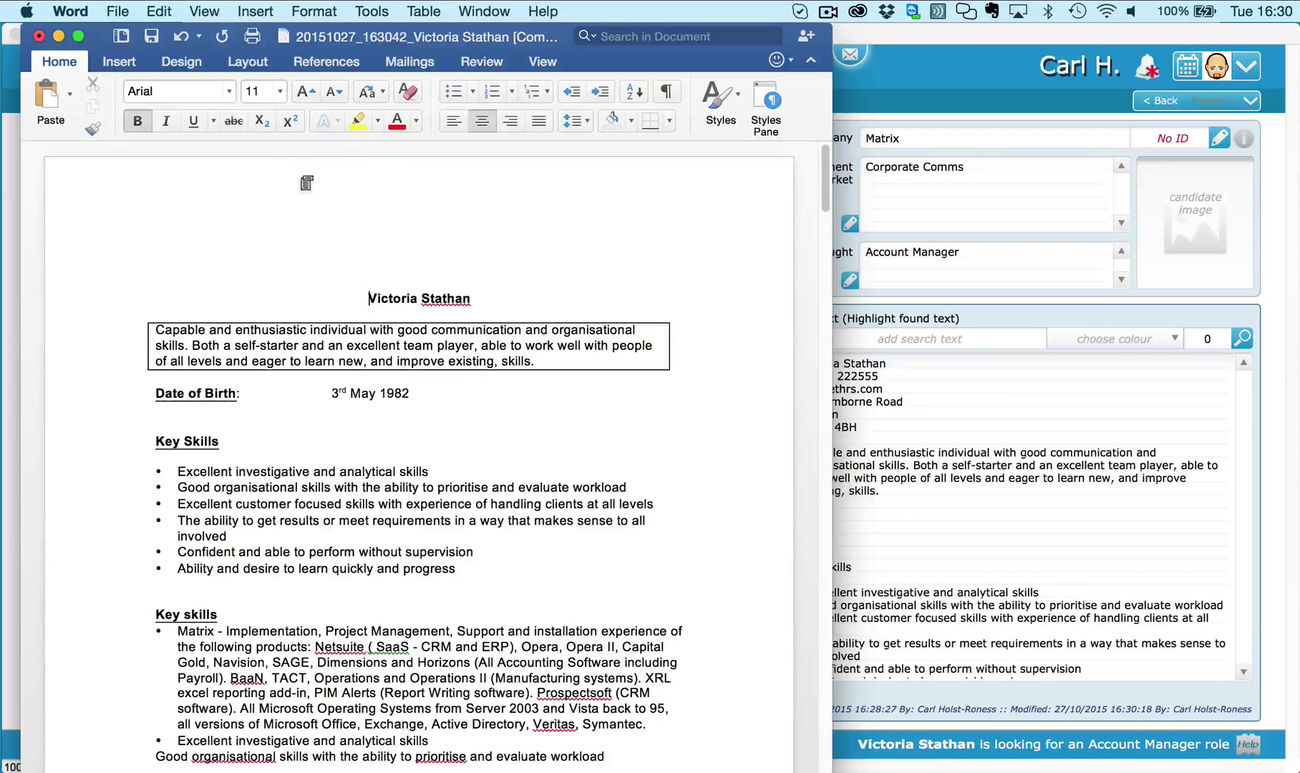
Step: Insert the HRS Powered by Recruitment Force logo in the page header, scale it down slightly and centre it
double_click(280, 188)
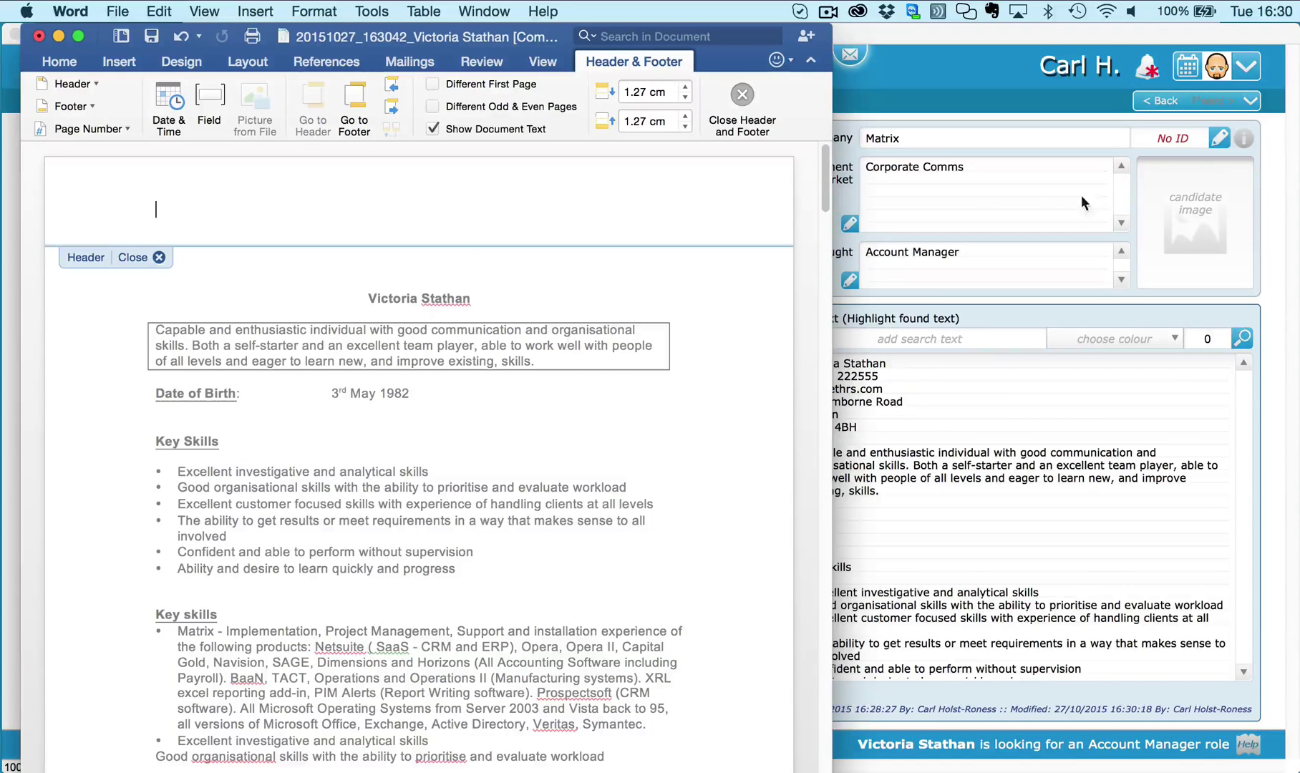
left_click_drag(908, 234, 651, 196)
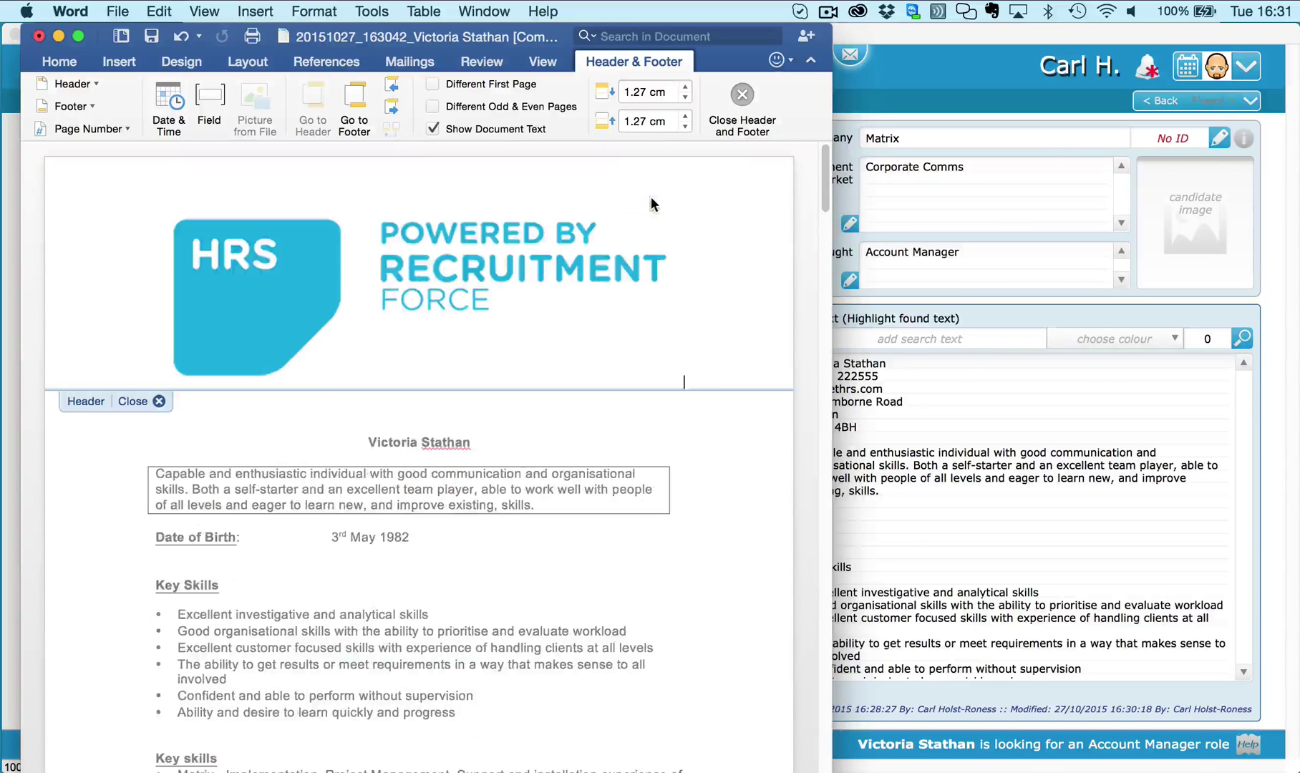
left_click(505, 315)
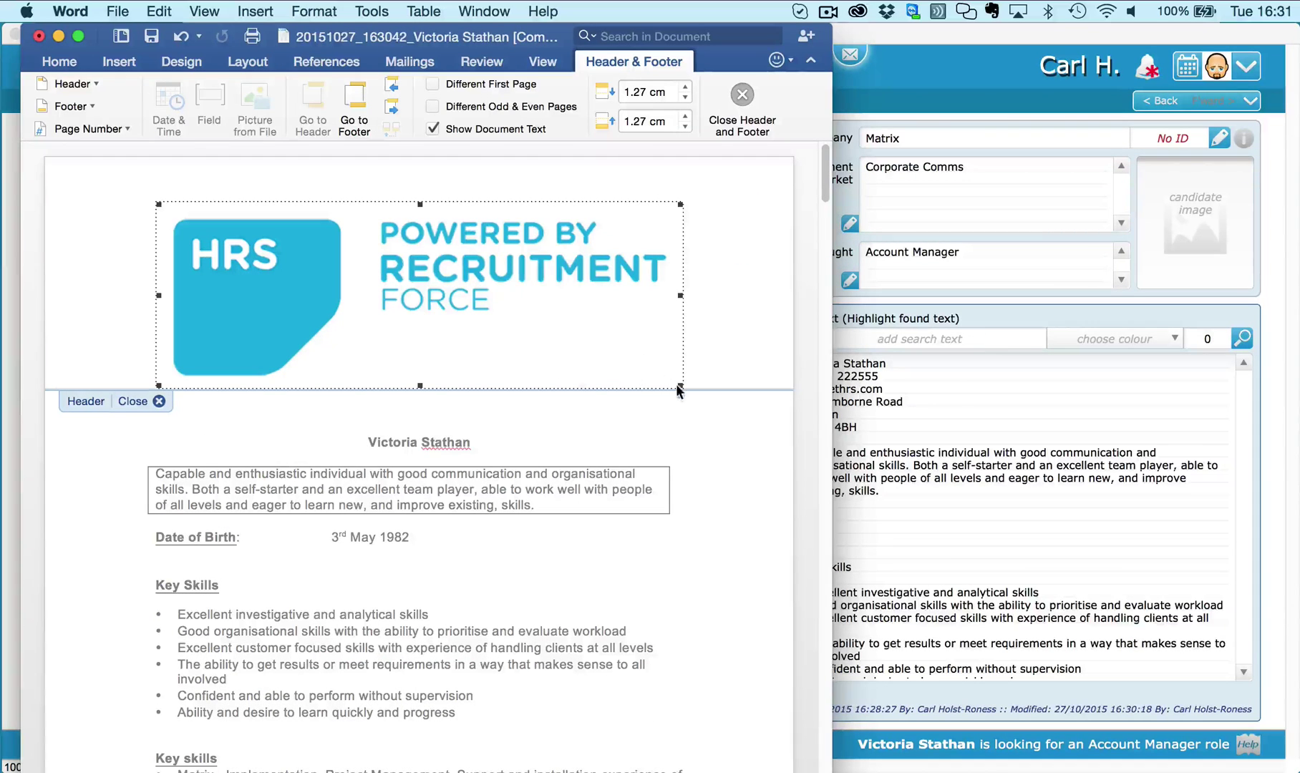
left_click_drag(667, 373, 585, 316)
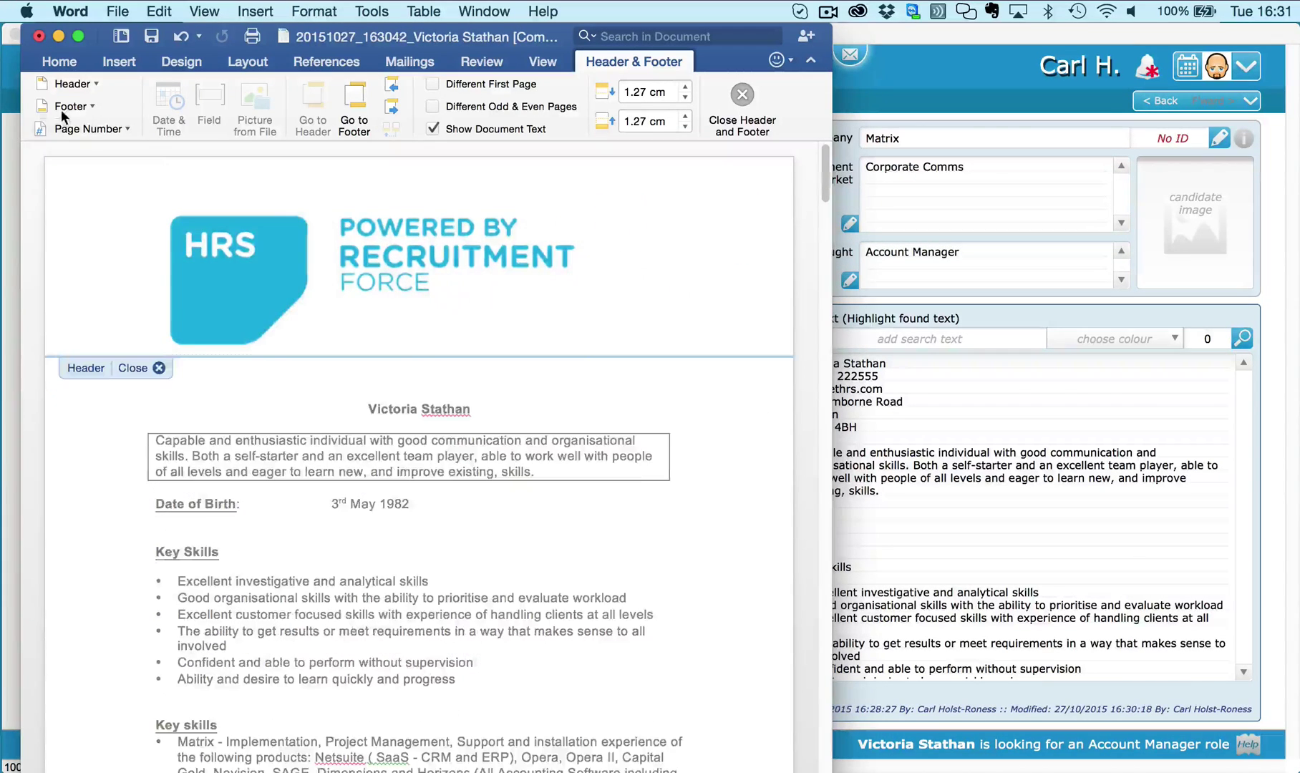
left_click(67, 63)
left_click(482, 121)
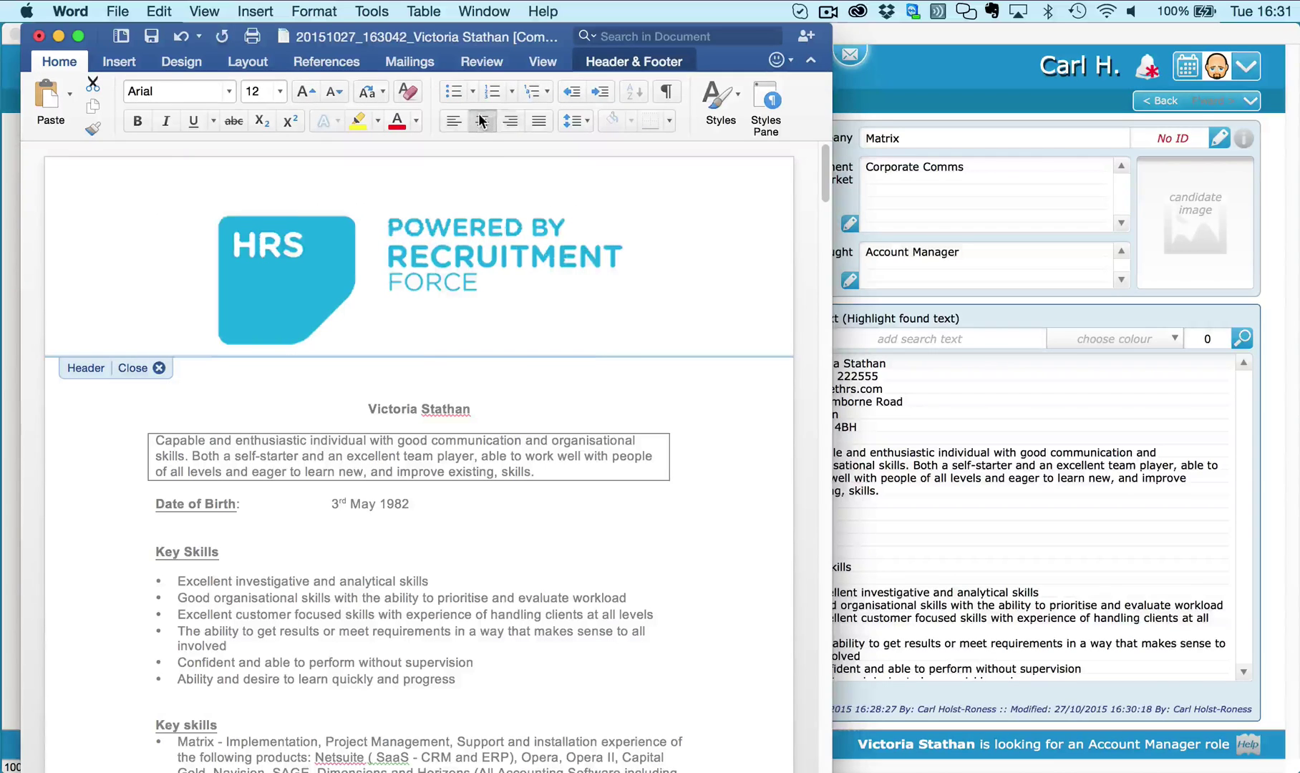
left_click(135, 368)
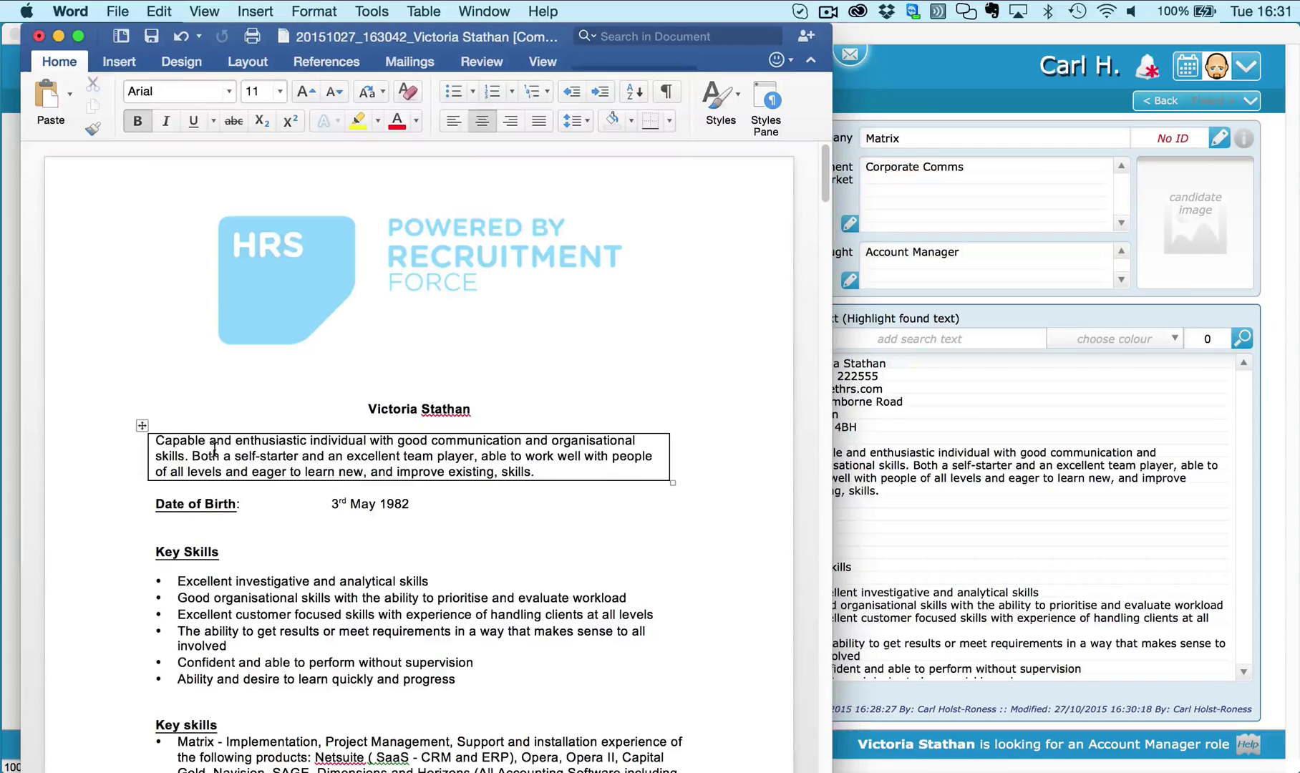
Step: Change the font of the boxed profile paragraph under the candidate's name to Calibri
left_click_drag(156, 439, 517, 485)
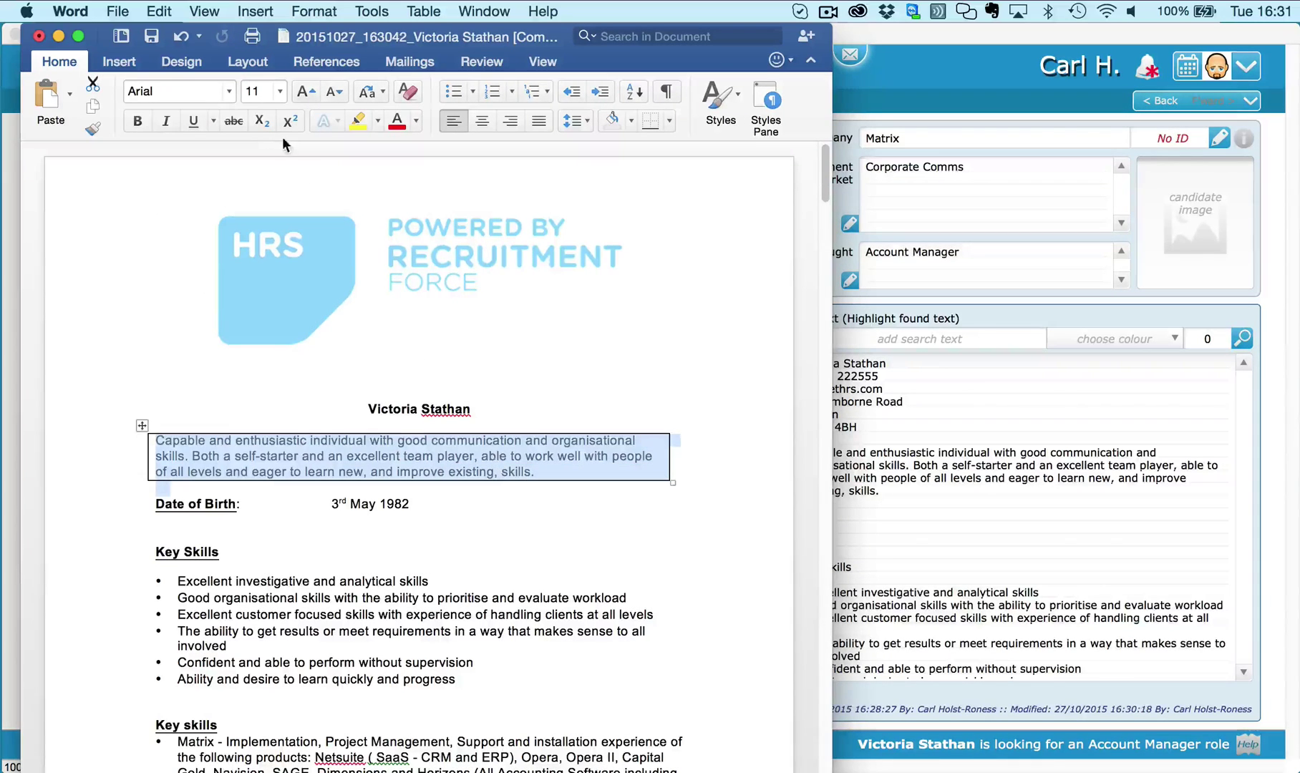
left_click(230, 92)
left_click(199, 195)
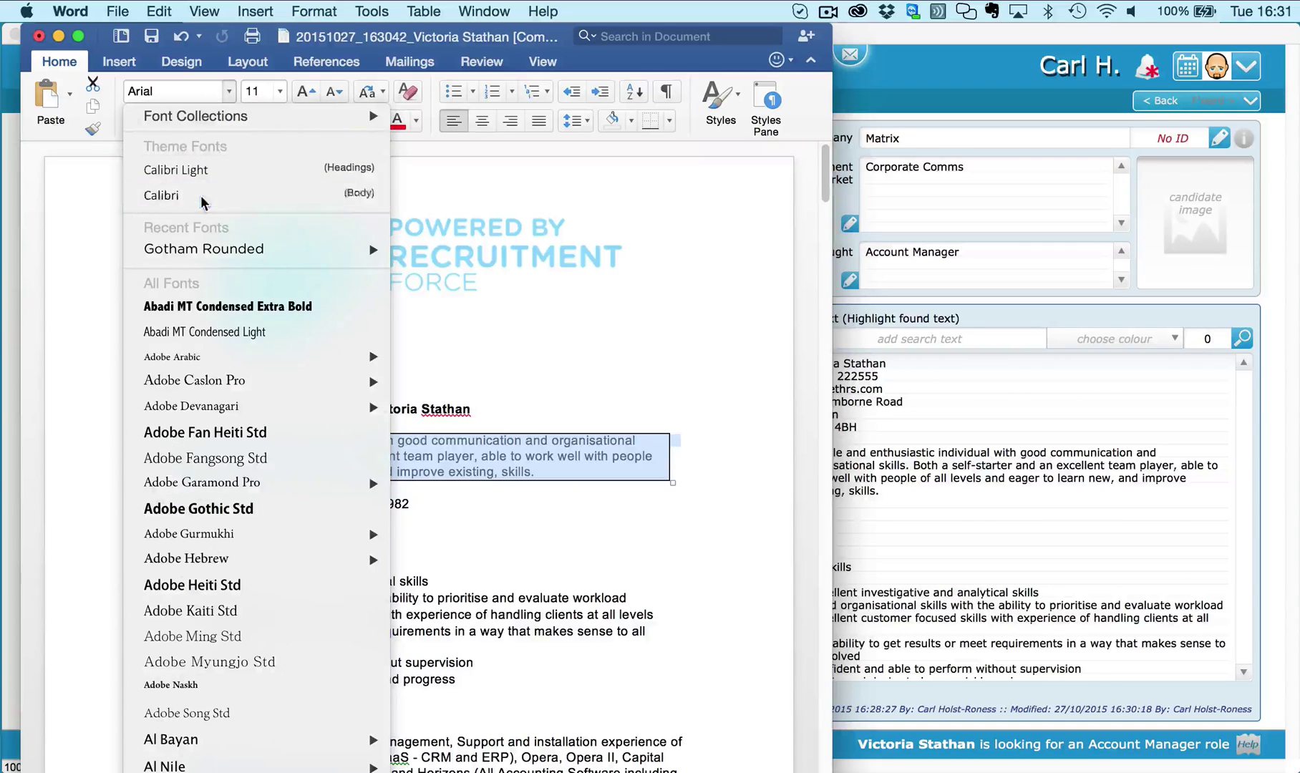
left_click(548, 551)
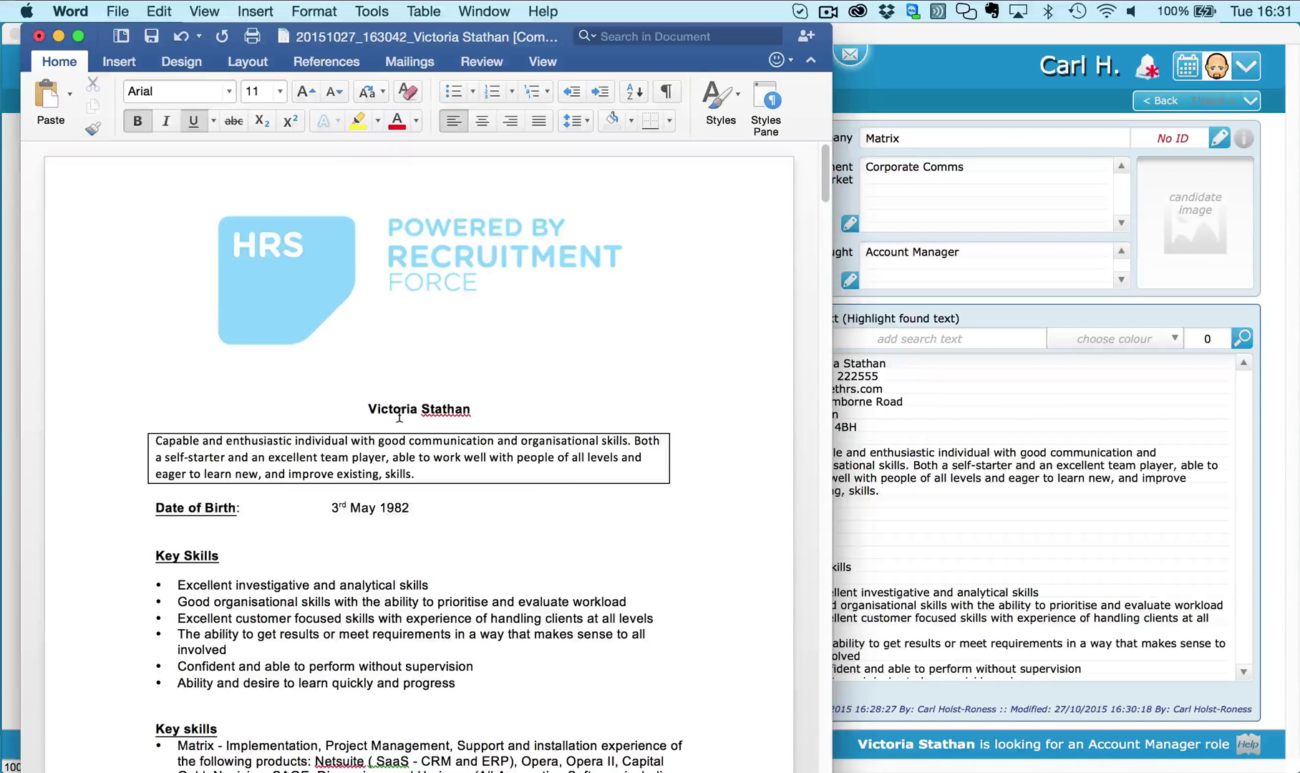
Step: Save a copy of the CV to the Desktop, named with the candidate's full name followed by "cv2"
left_click(117, 10)
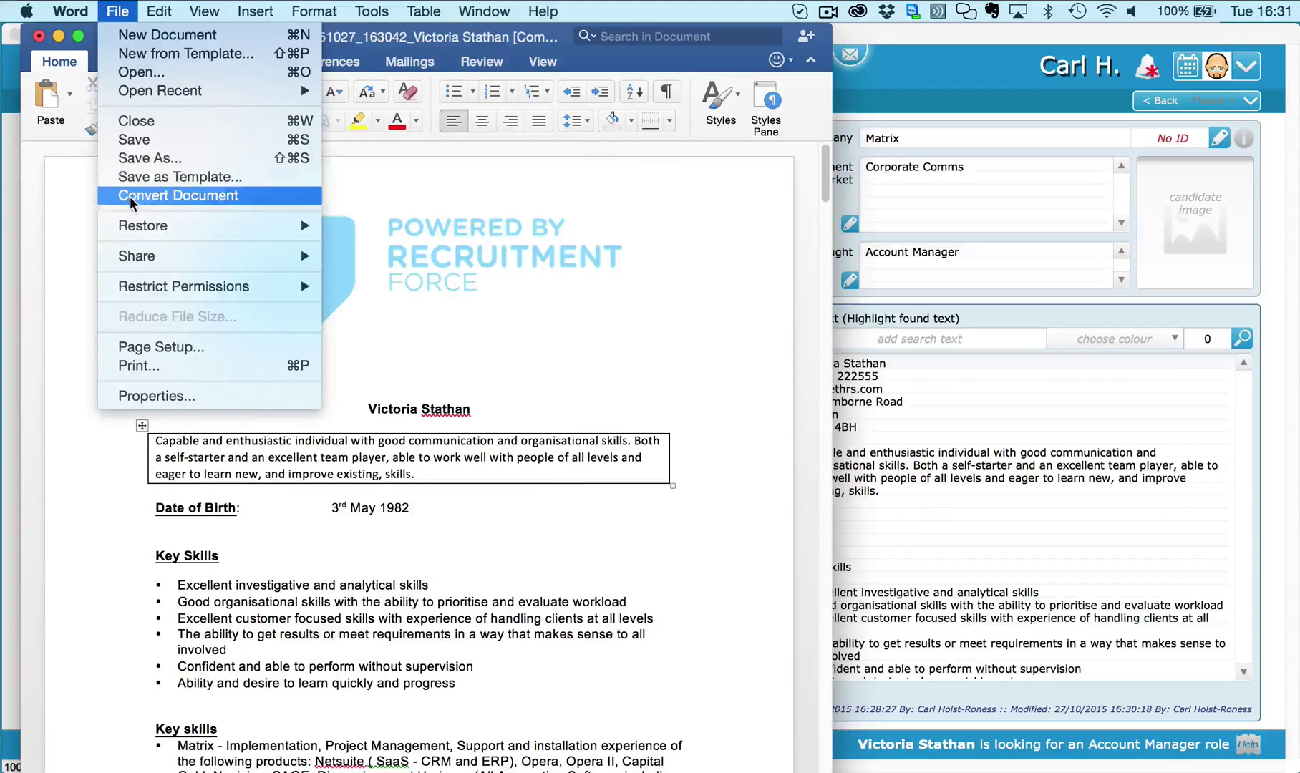
left_click(144, 157)
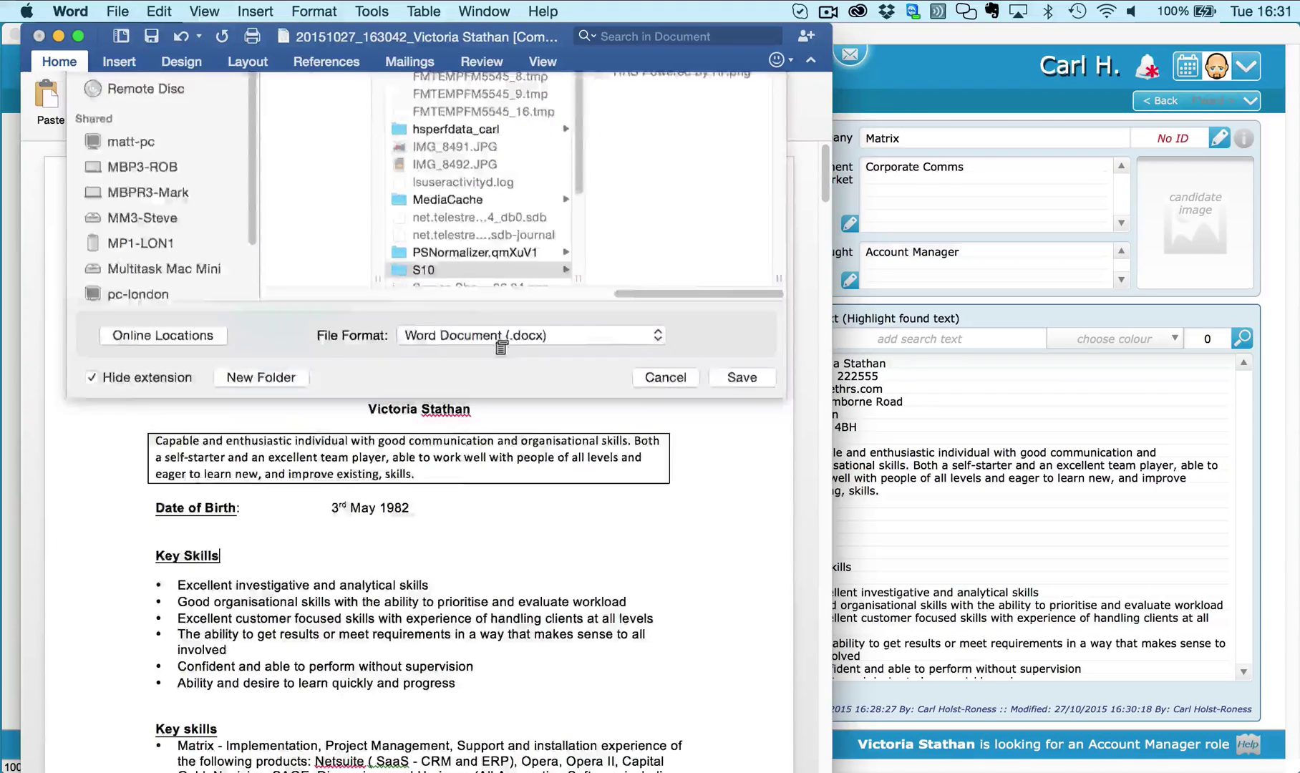
left_click(139, 269)
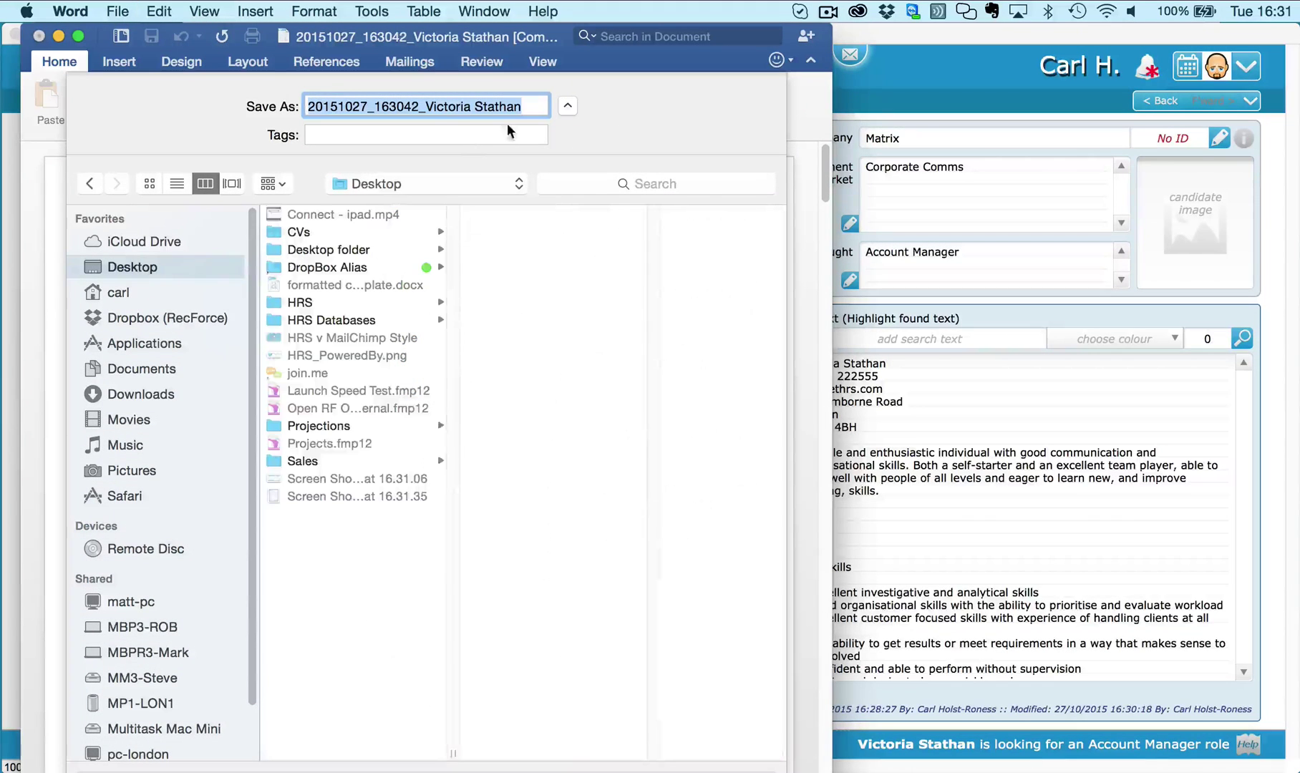
left_click_drag(428, 106, 306, 106)
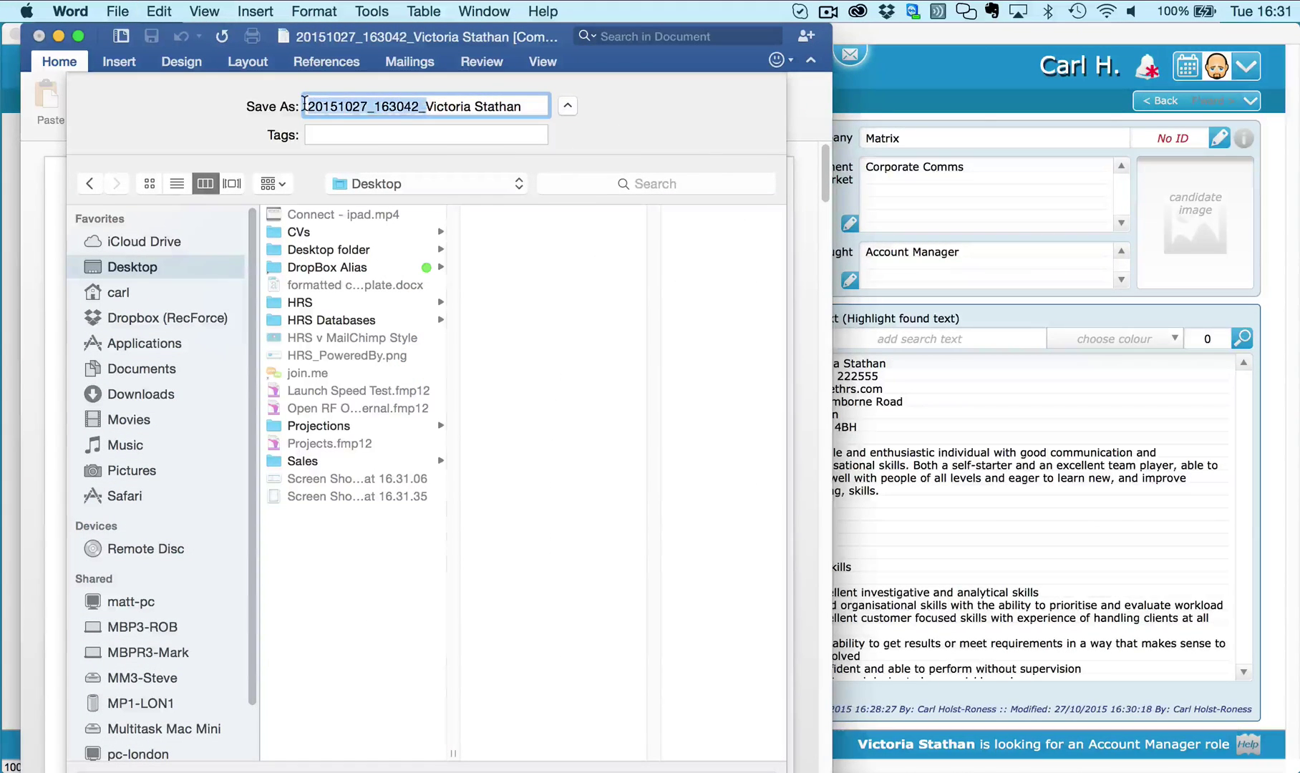
key("BackSpace")
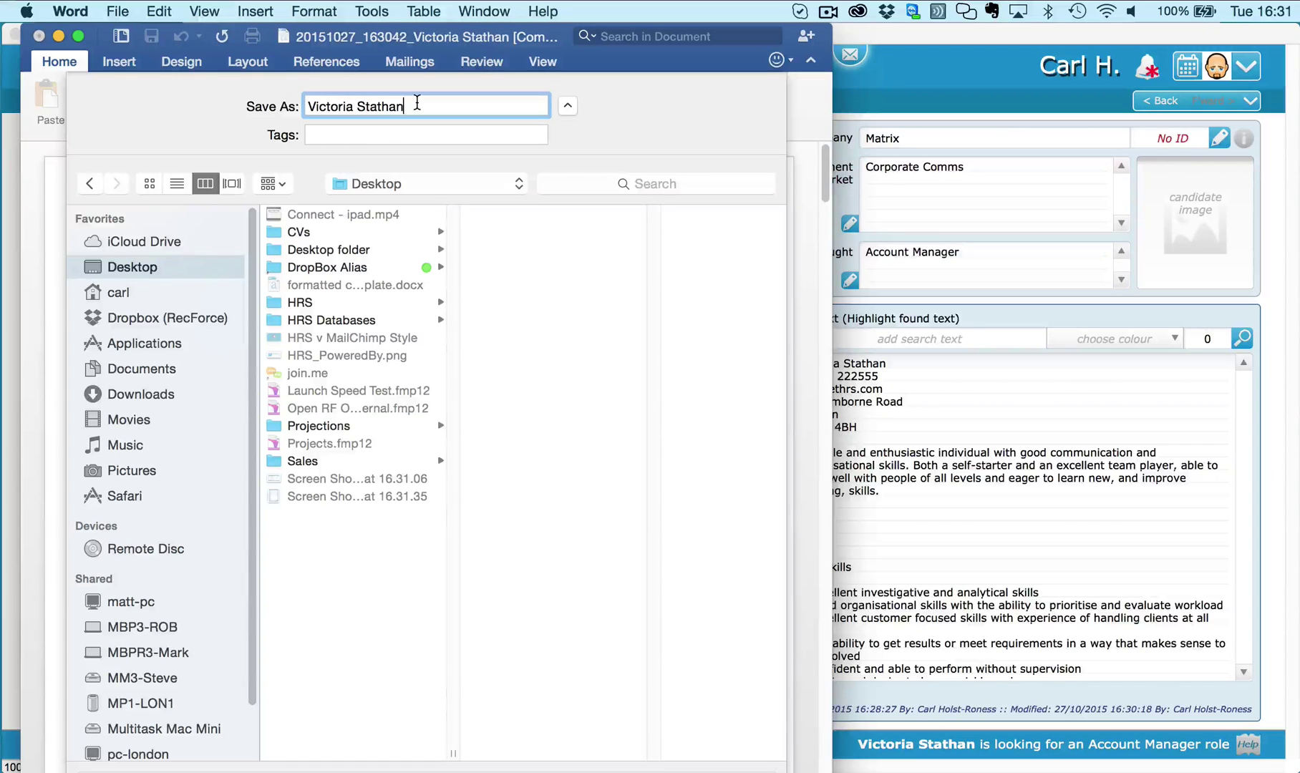
type("cv")
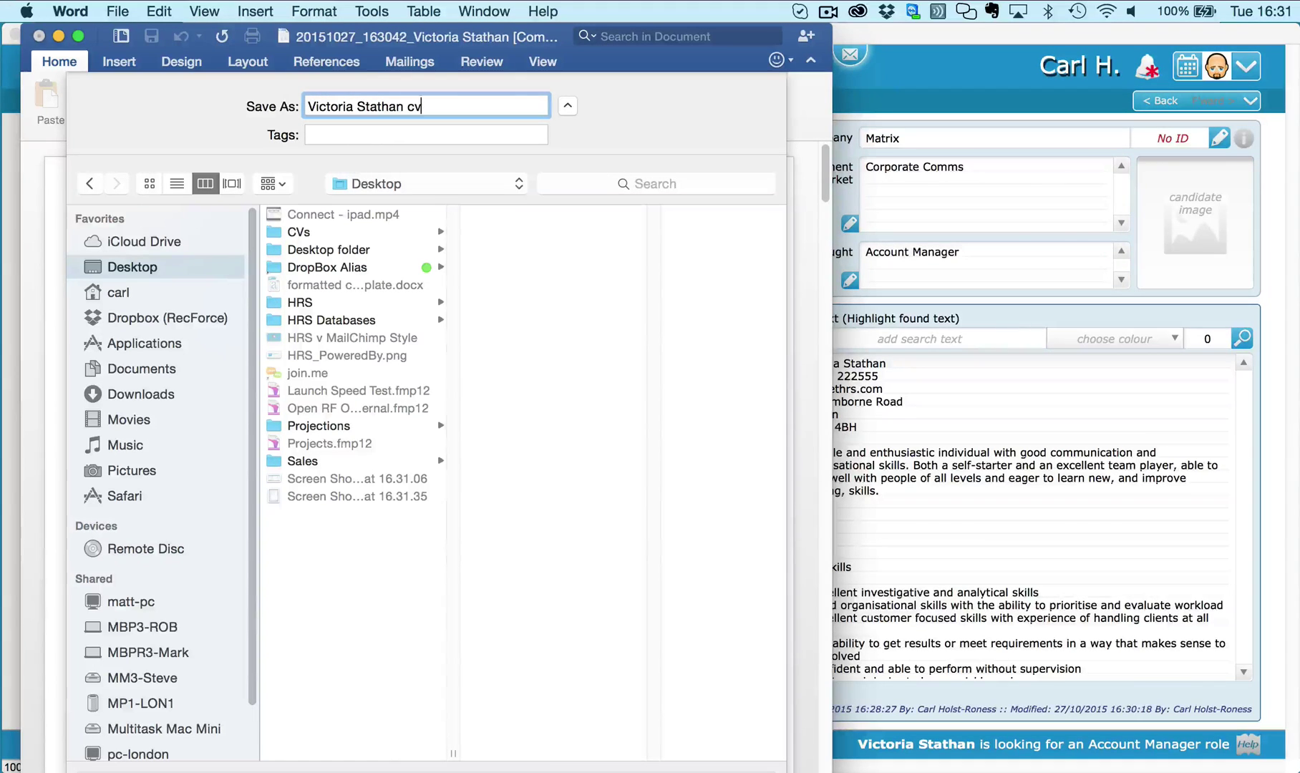
type("2")
key("Return")
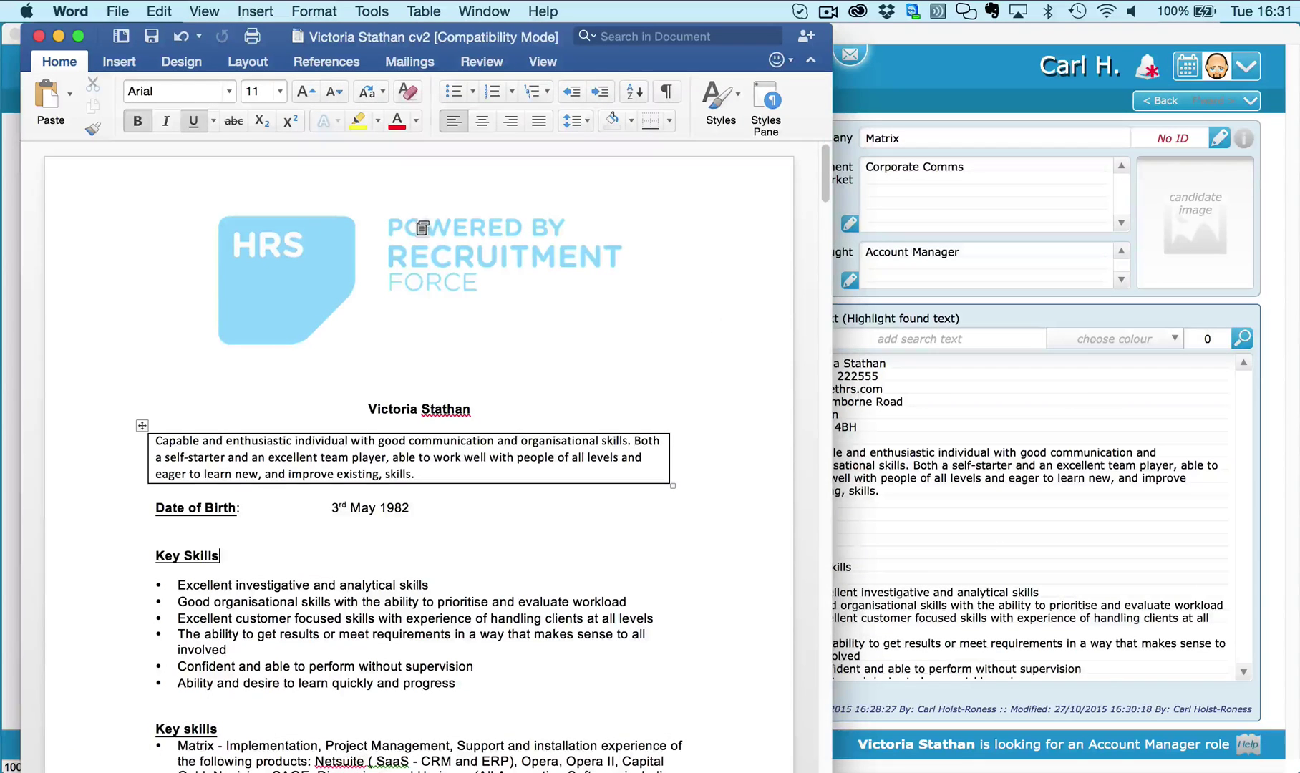
Step: Close the Word CV and add the saved cv2 file to the candidate's documents in HRS Connect as type Email CV
left_click(39, 36)
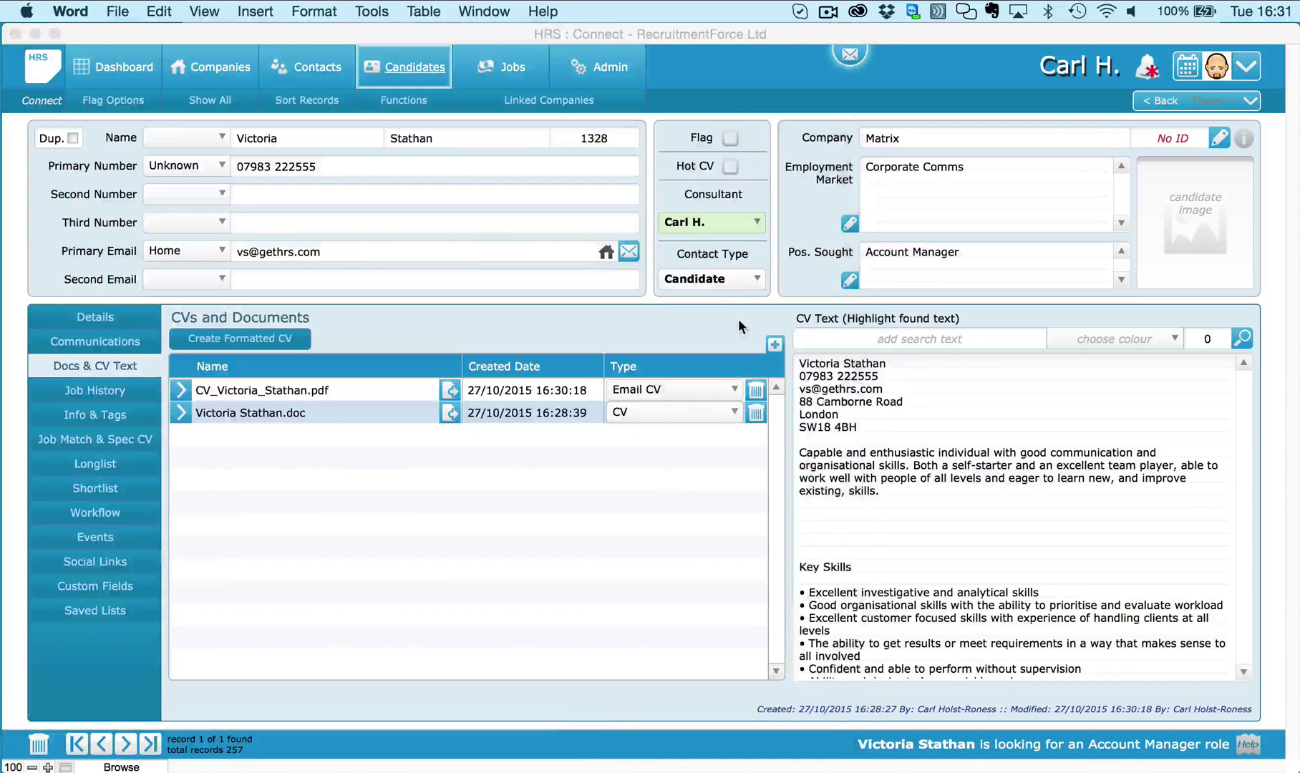
left_click(776, 345)
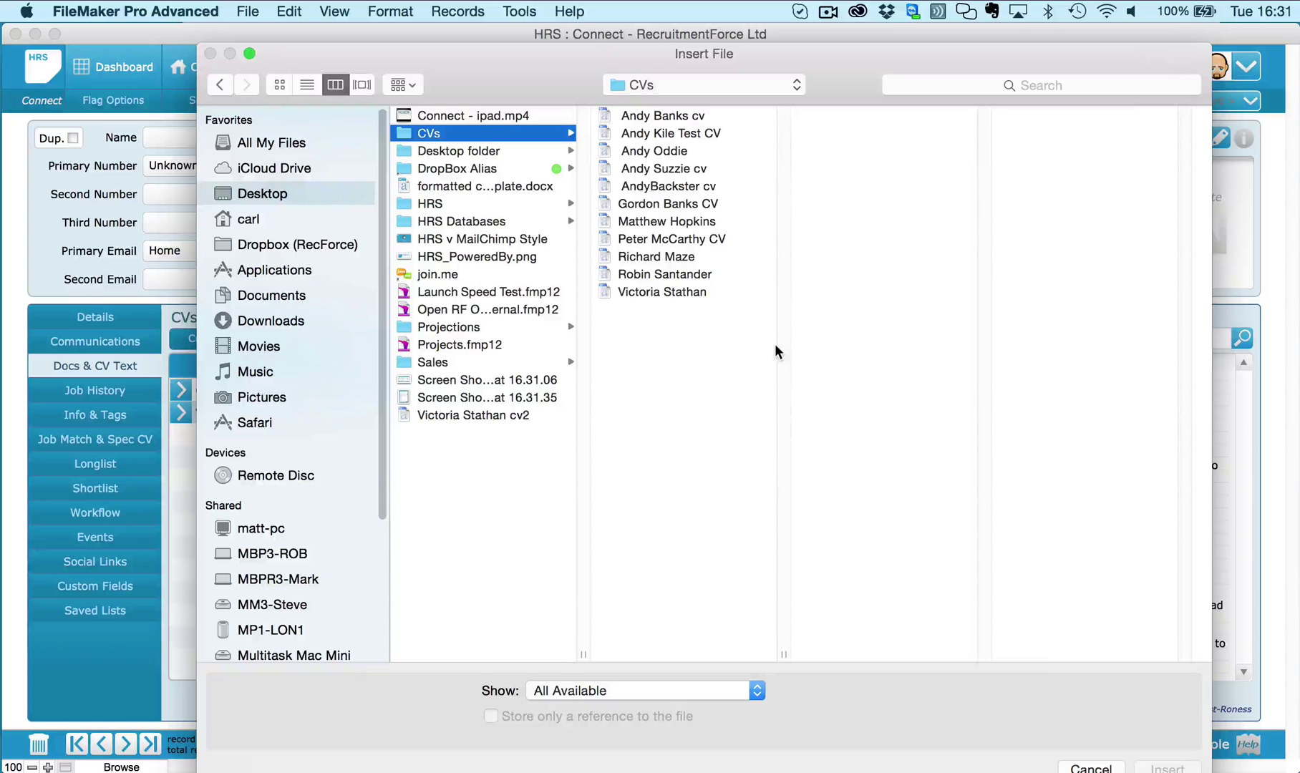
left_click(471, 416)
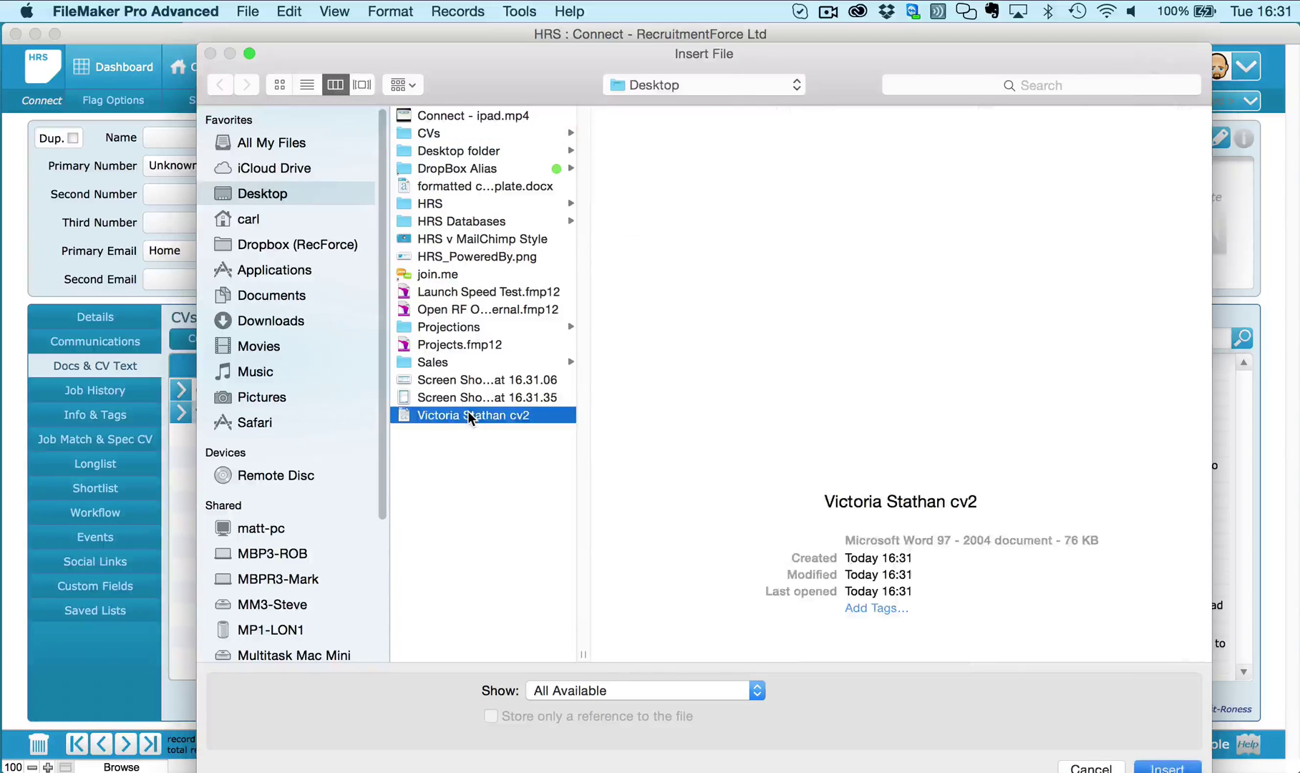
double_click(470, 417)
left_click(659, 347)
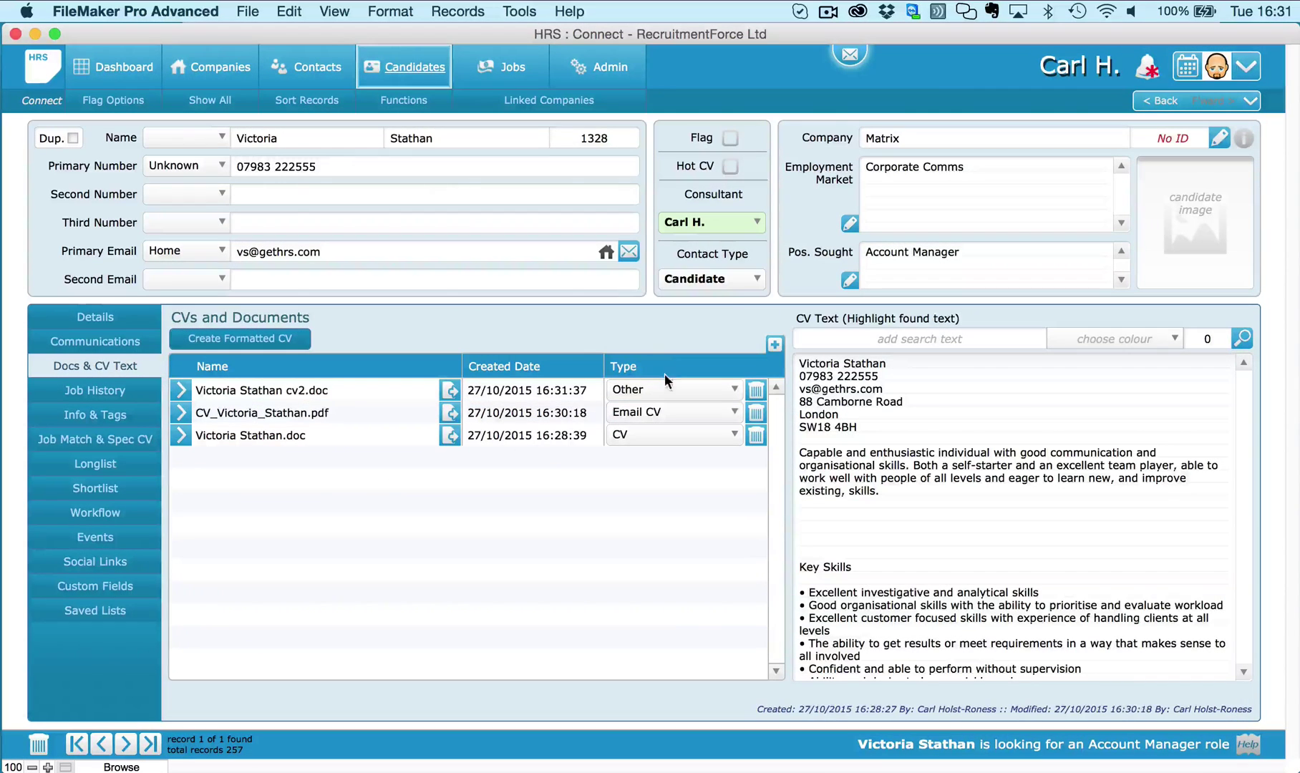
left_click(660, 386)
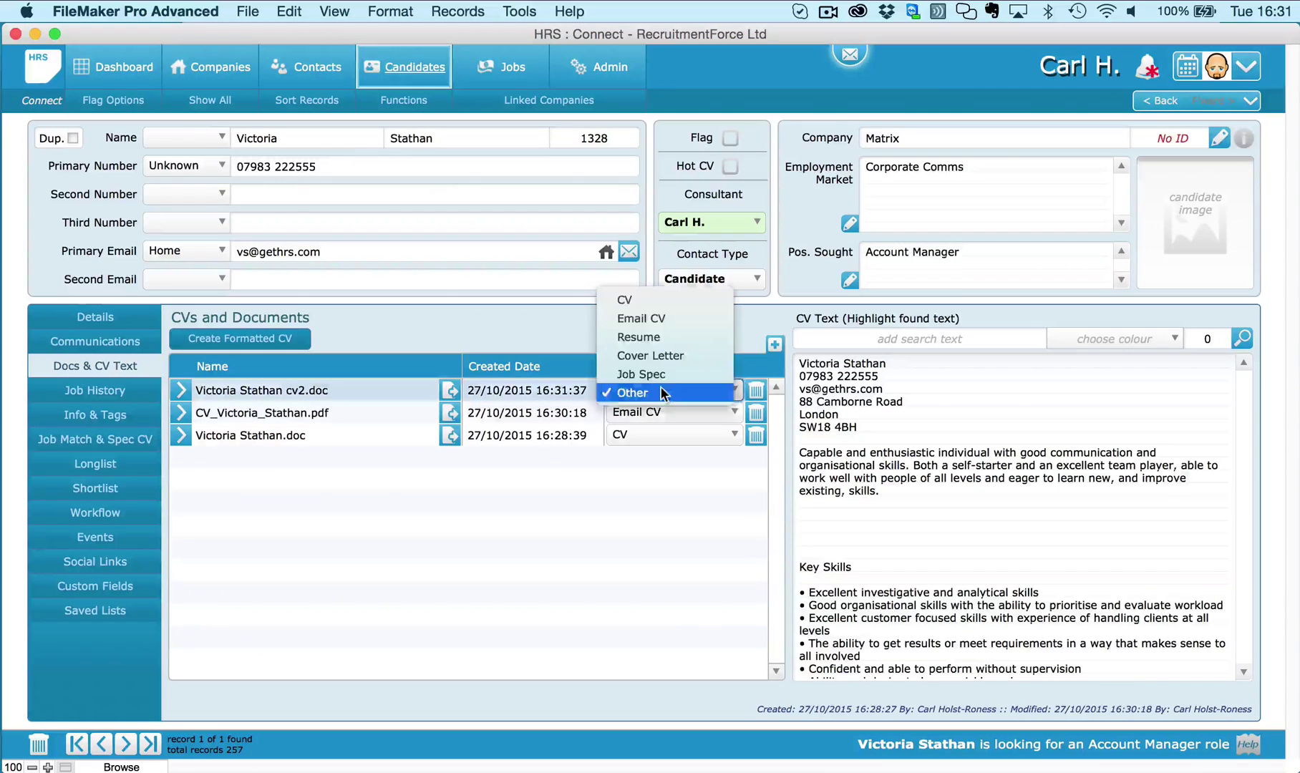
left_click(645, 319)
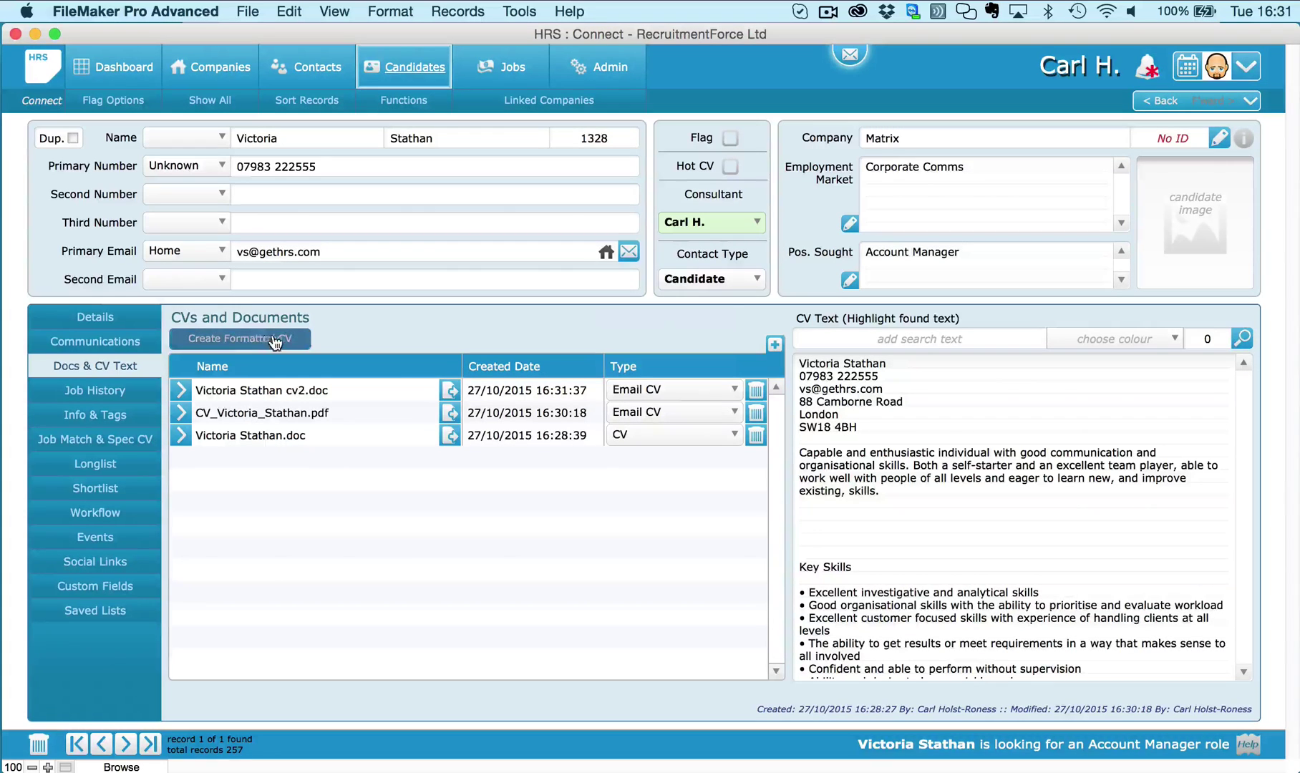
Step: Reopen the formatted CV without reformatting it from the template, and copy all of its text
left_click(242, 339)
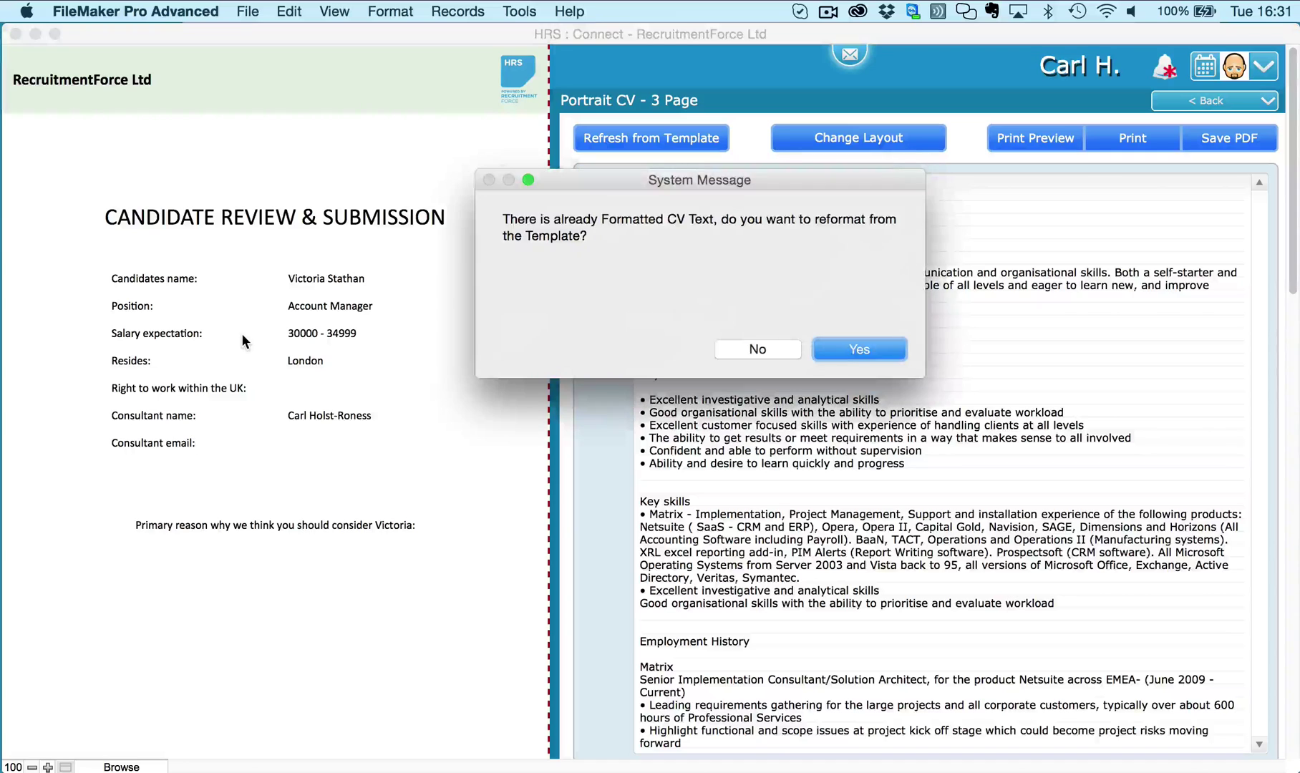
left_click(772, 349)
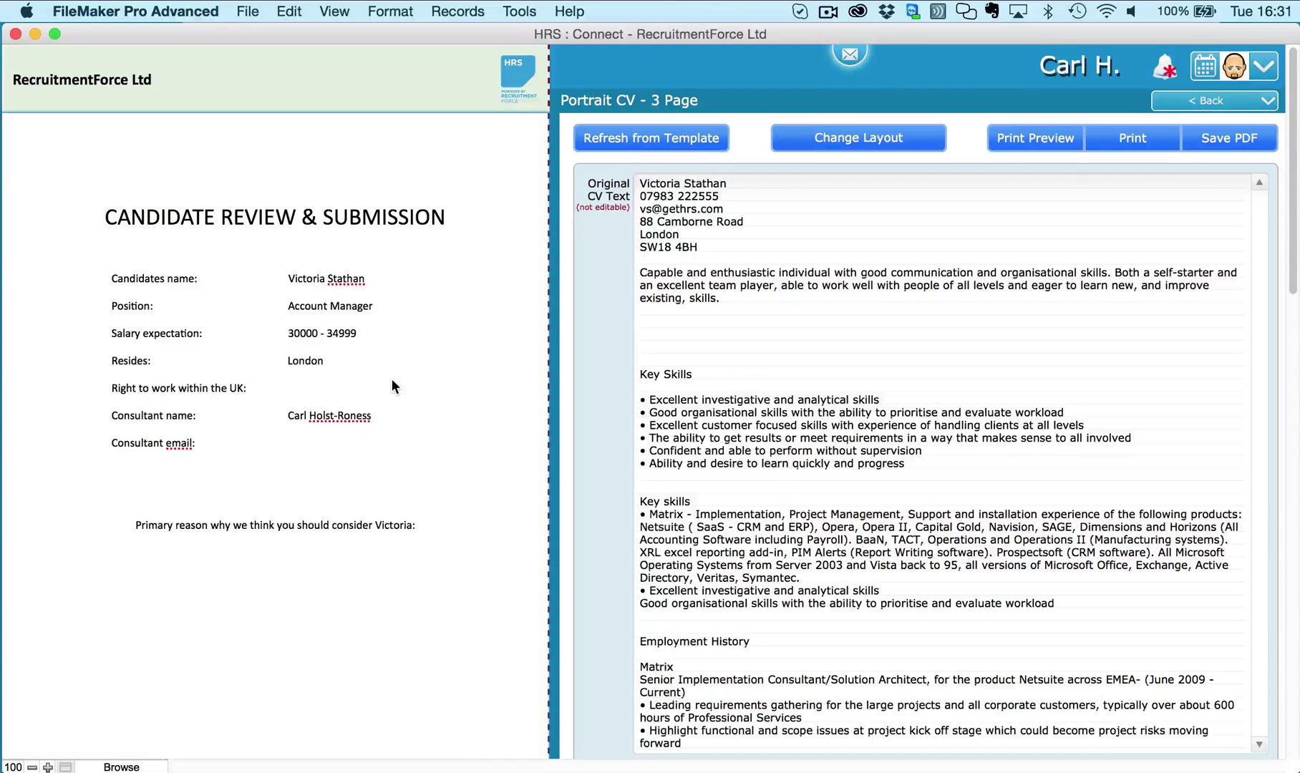
key("super+a")
key("super+c")
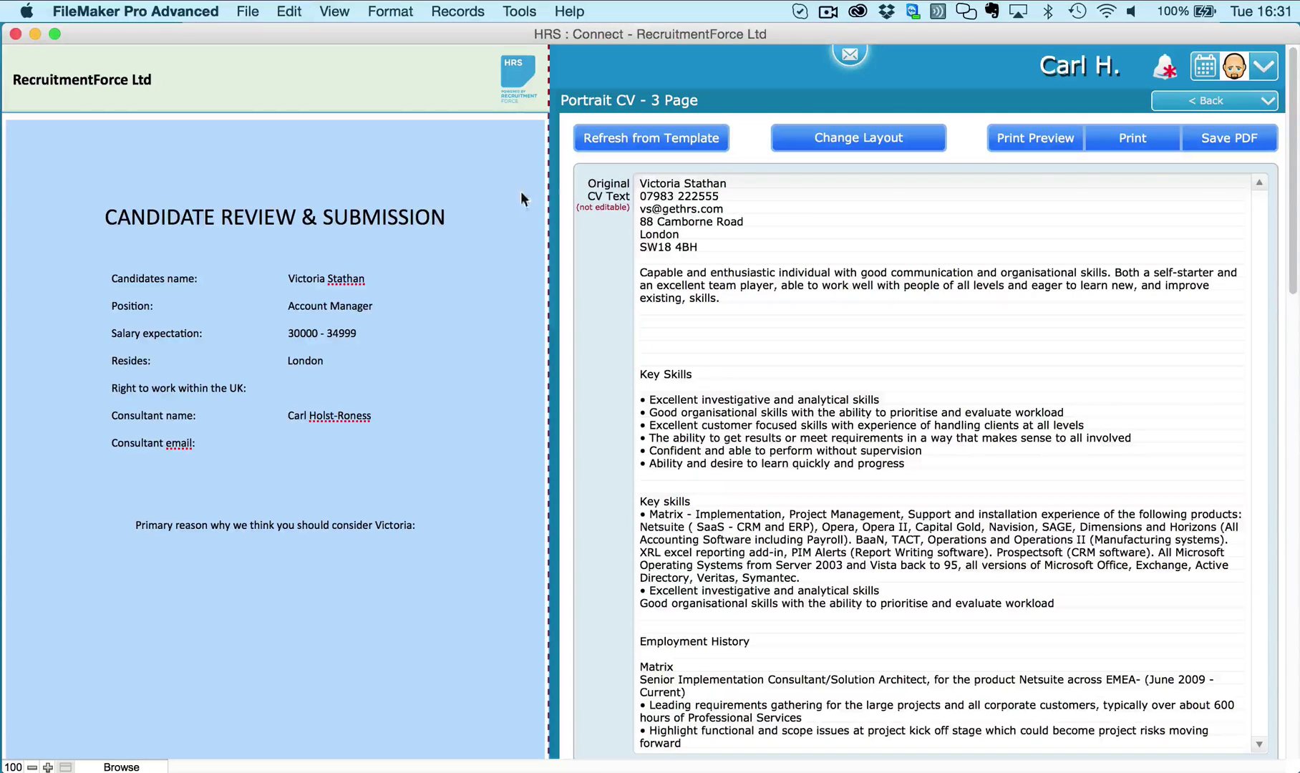
left_click(565, 155)
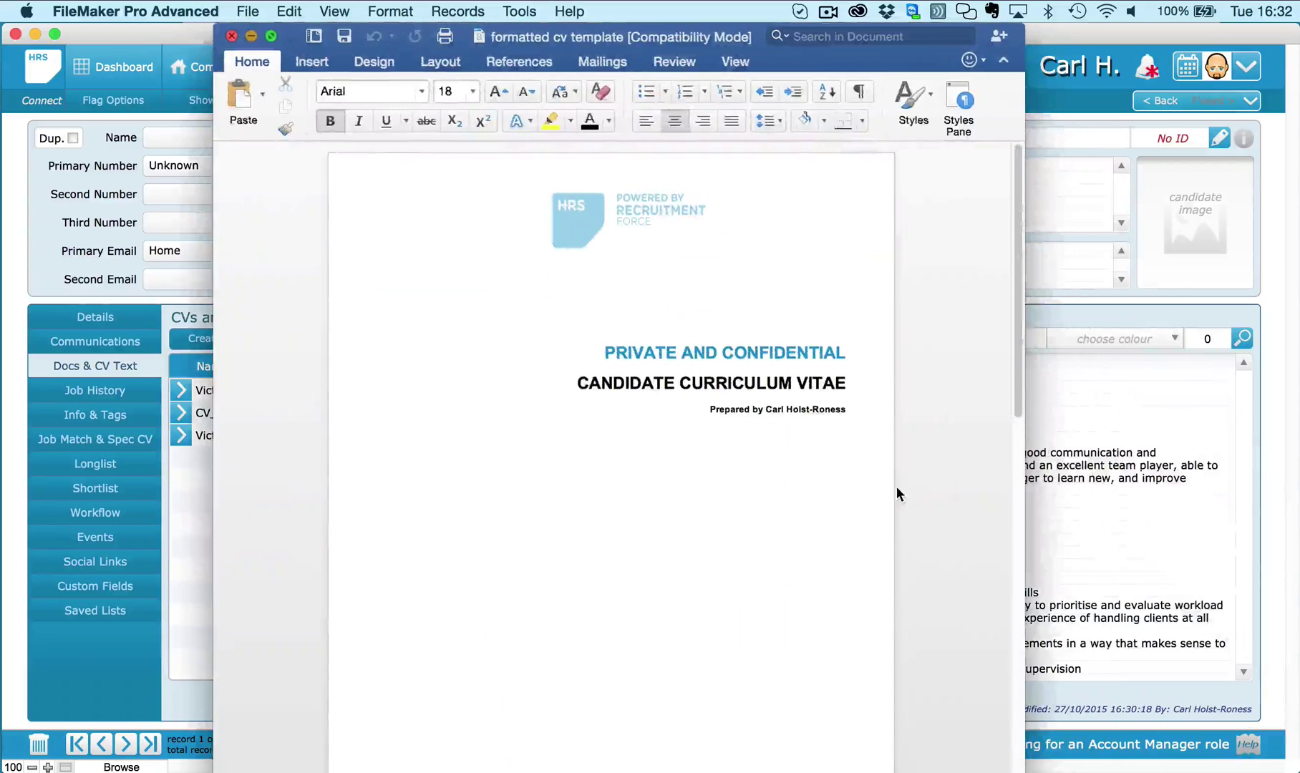
Step: Paste the copied CV text below the title block of the formatted cv template in Word, and look through the resulting pages
left_click(496, 464)
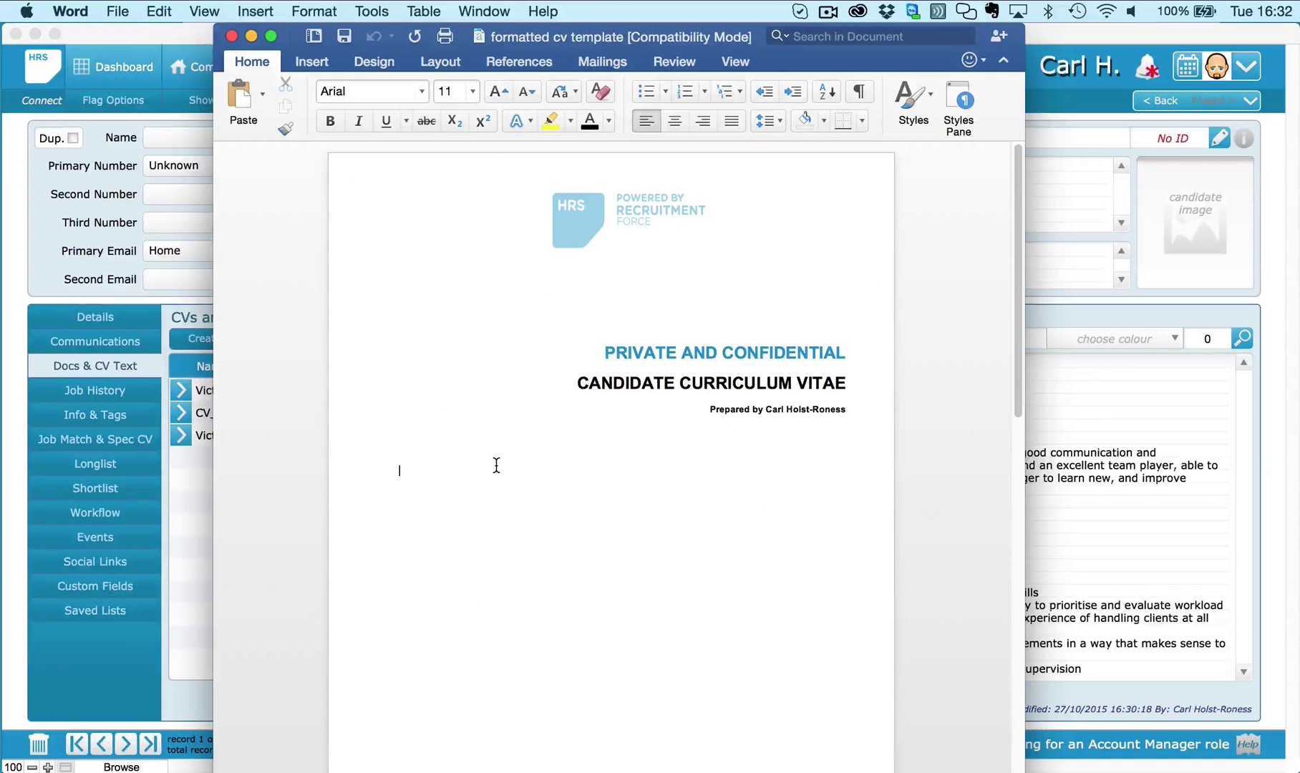
scroll(497, 464, "down", 20)
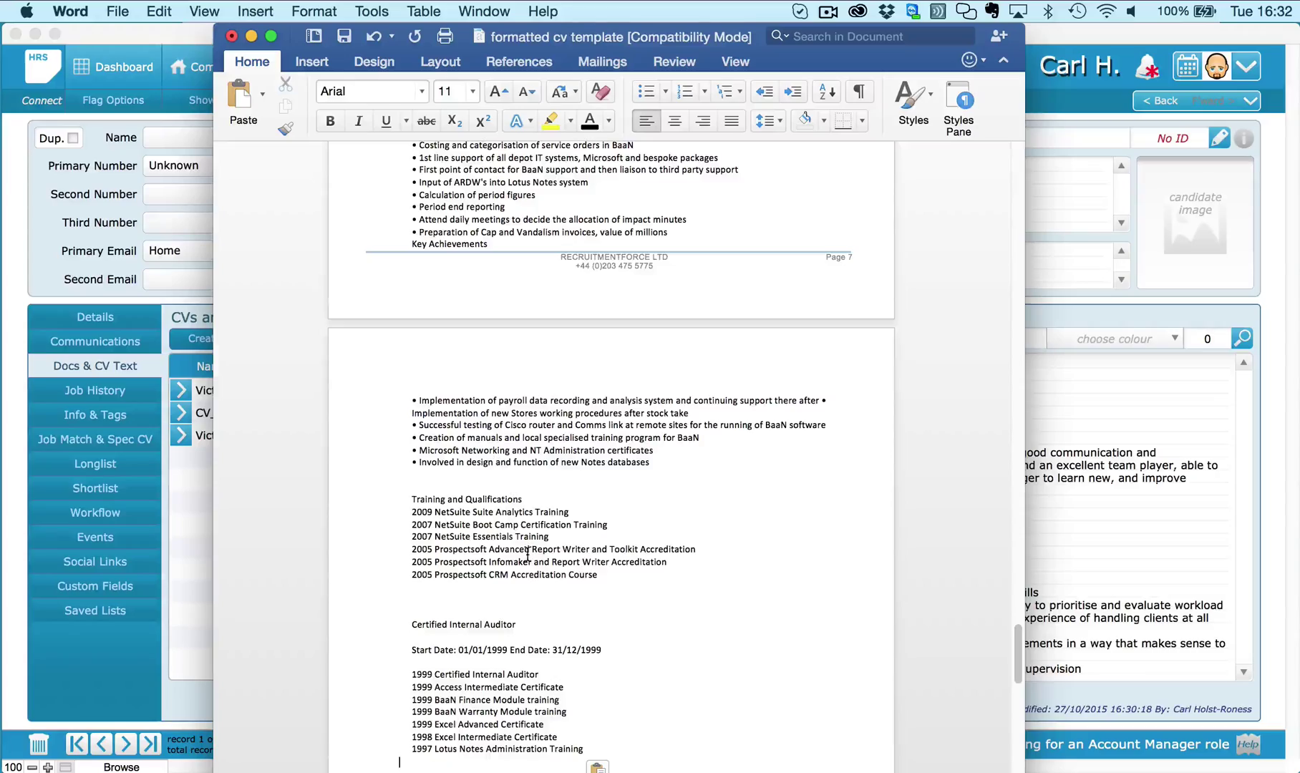
scroll(530, 558, "up", 5)
scroll(530, 558, "up", 20)
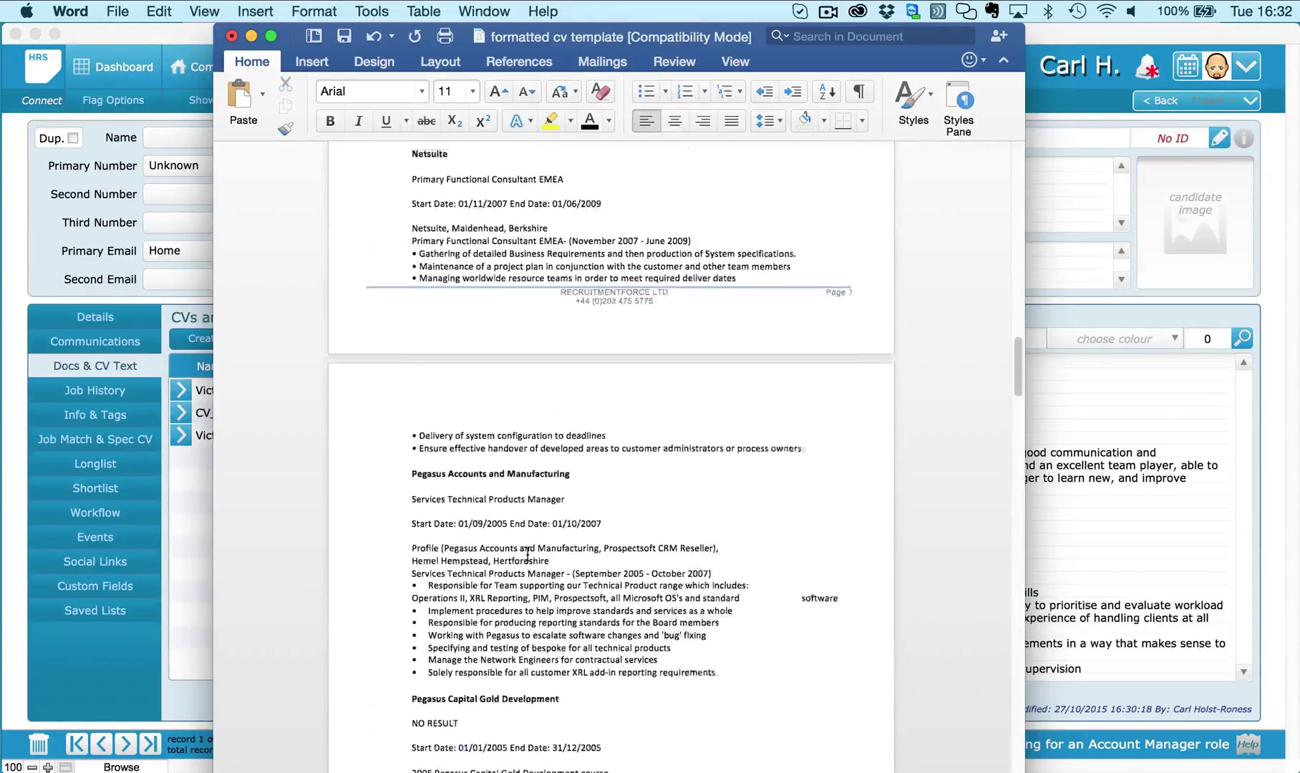
scroll(528, 555, "up", 8)
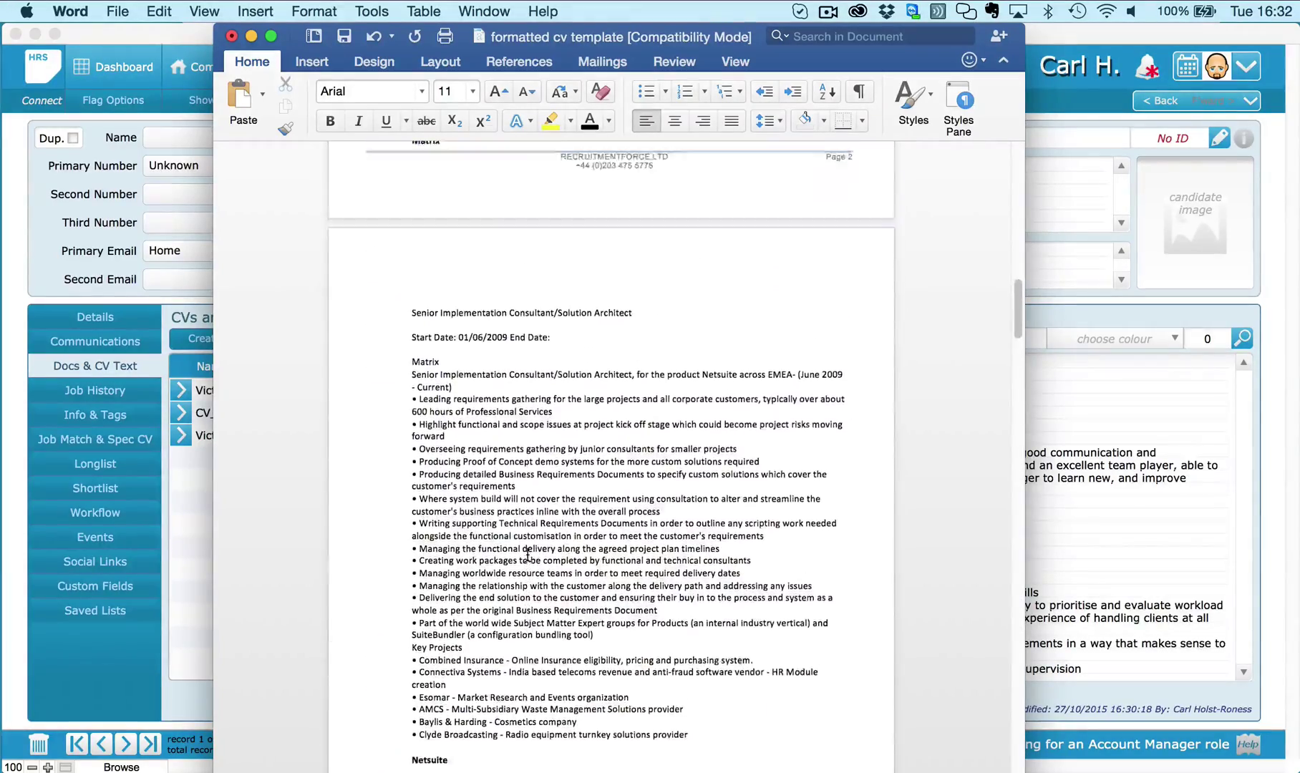
scroll(528, 555, "up", 2)
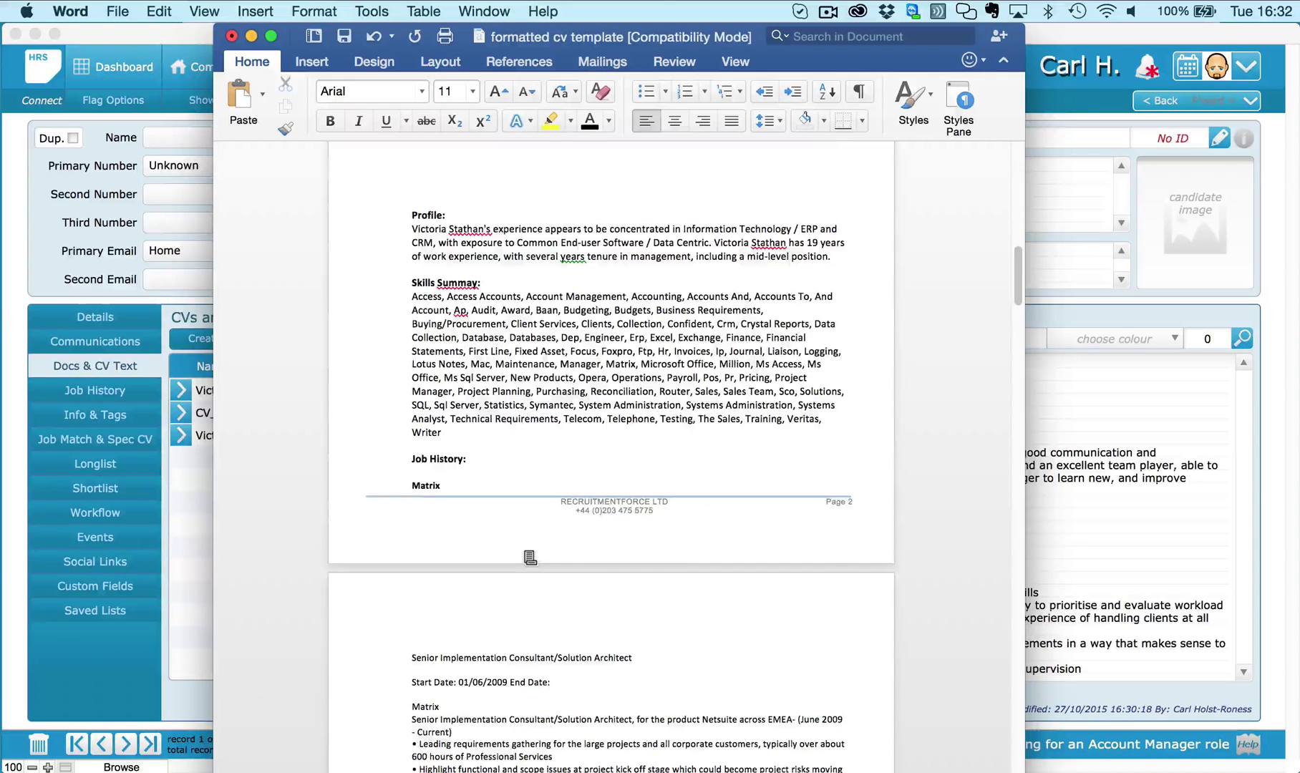
scroll(530, 558, "up", 10)
scroll(528, 555, "up", 1)
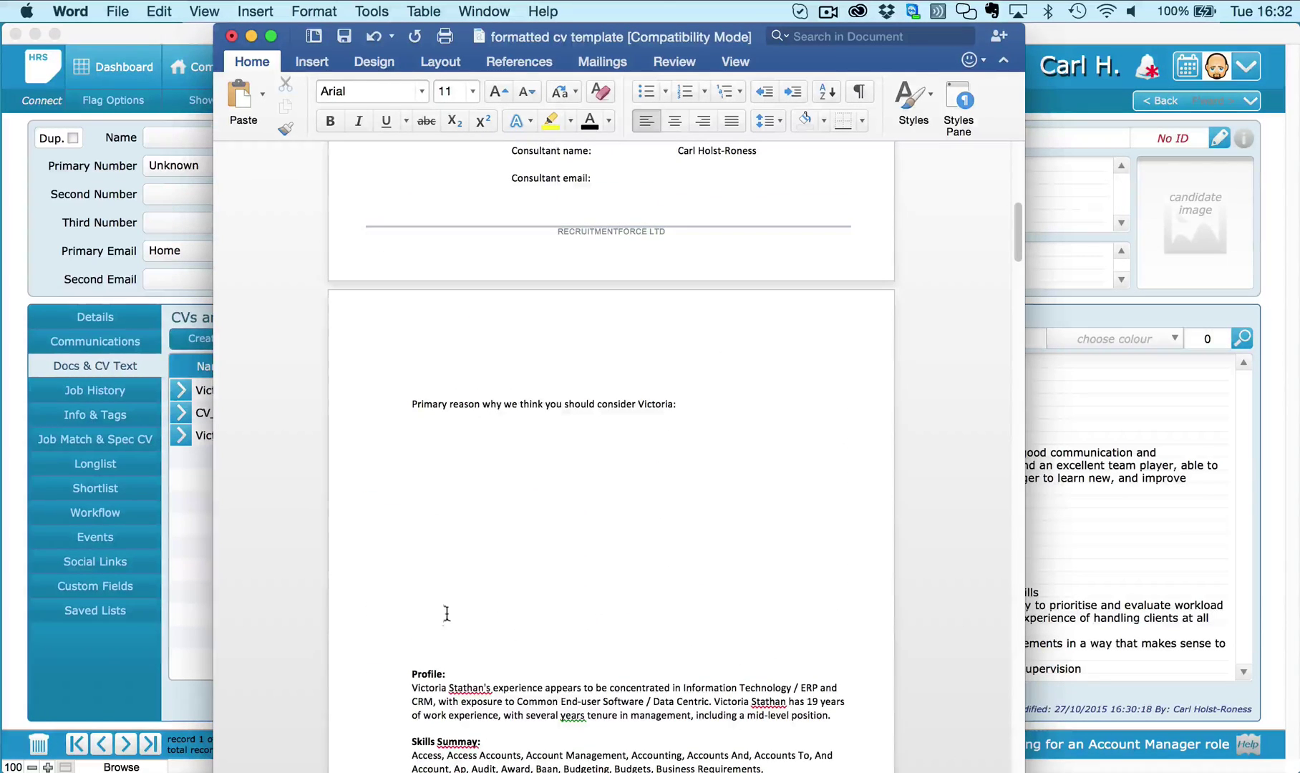
Step: Remove the blank gap between the "Primary reason why we think you should consider" line and the Profile section
scroll(836, 366, "up", 3)
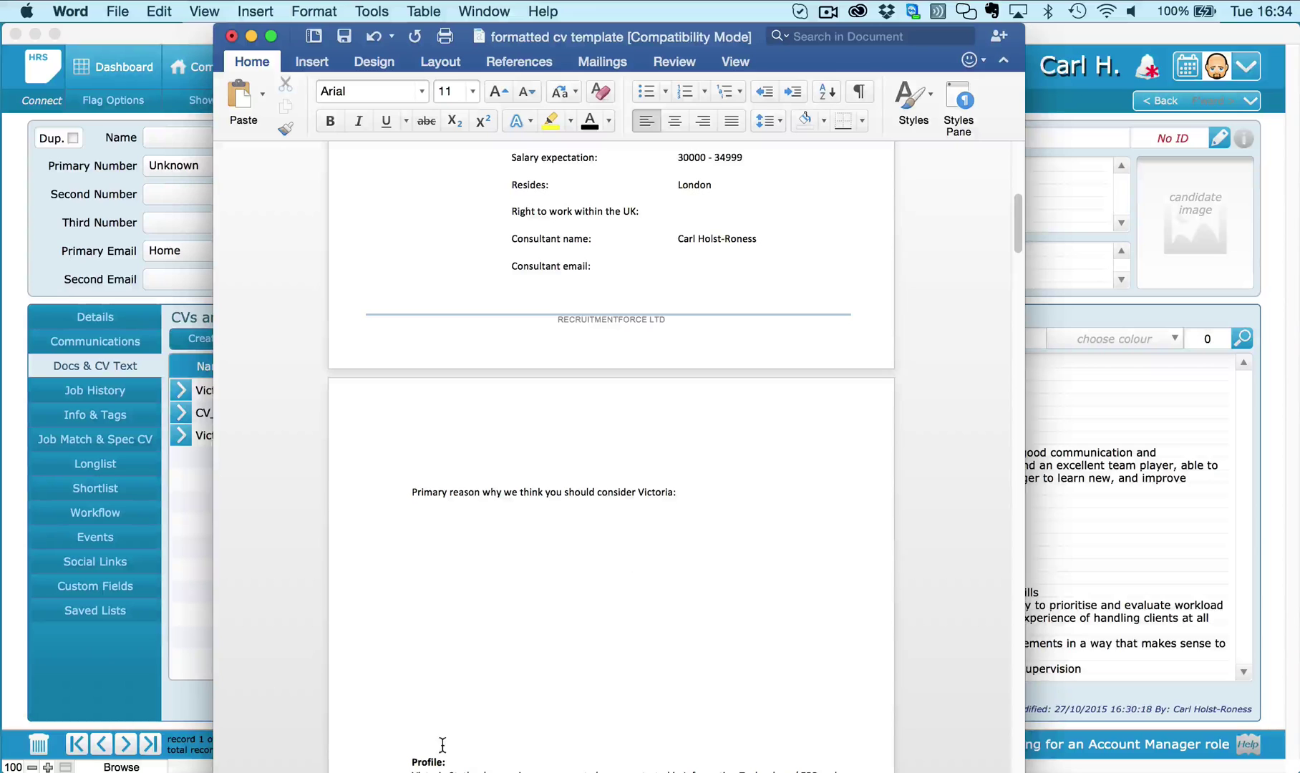
left_click_drag(443, 745, 416, 521)
key("Delete")
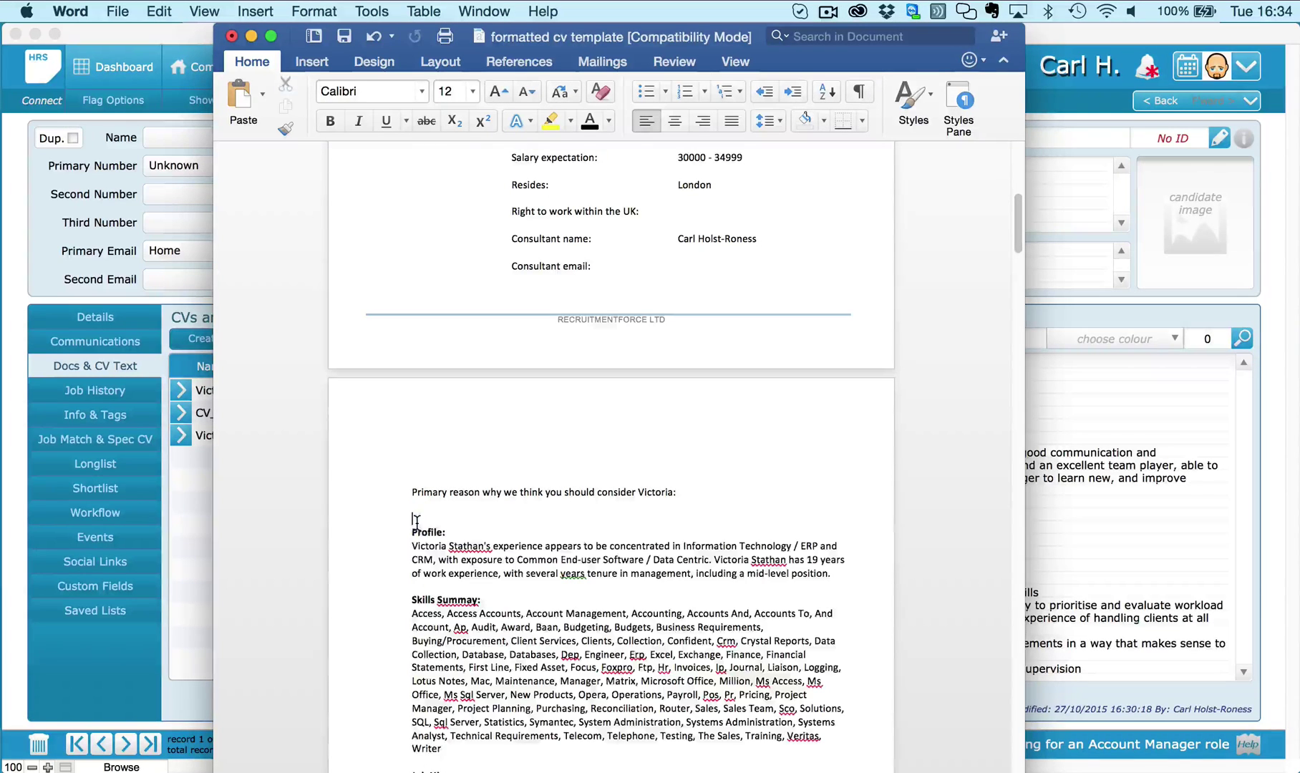
Step: Delete the CANDIDATE REVIEW & SUBMISSION heading with its surrounding blank space, and keep one empty line below the "Primary reason" line
scroll(415, 519, "up", 5)
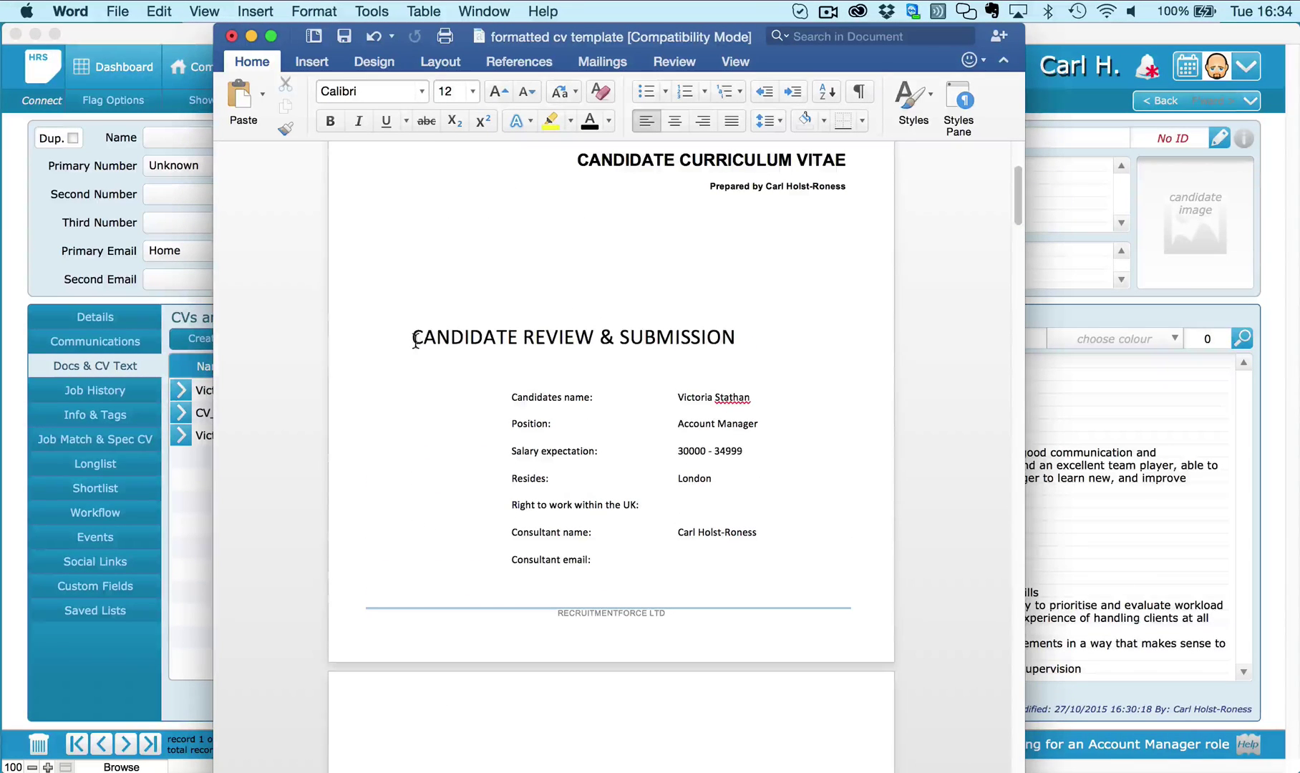
left_click_drag(511, 370, 474, 218)
key("Delete")
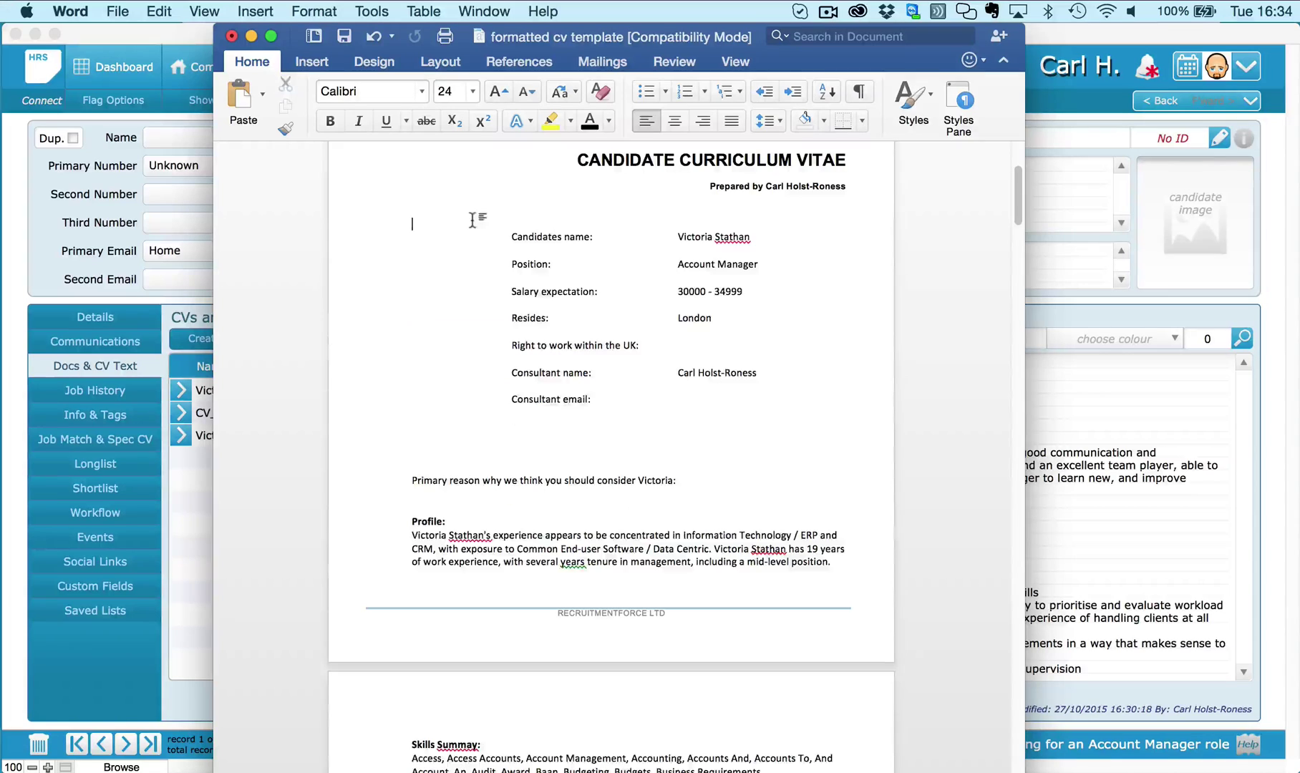
key("BackSpace")
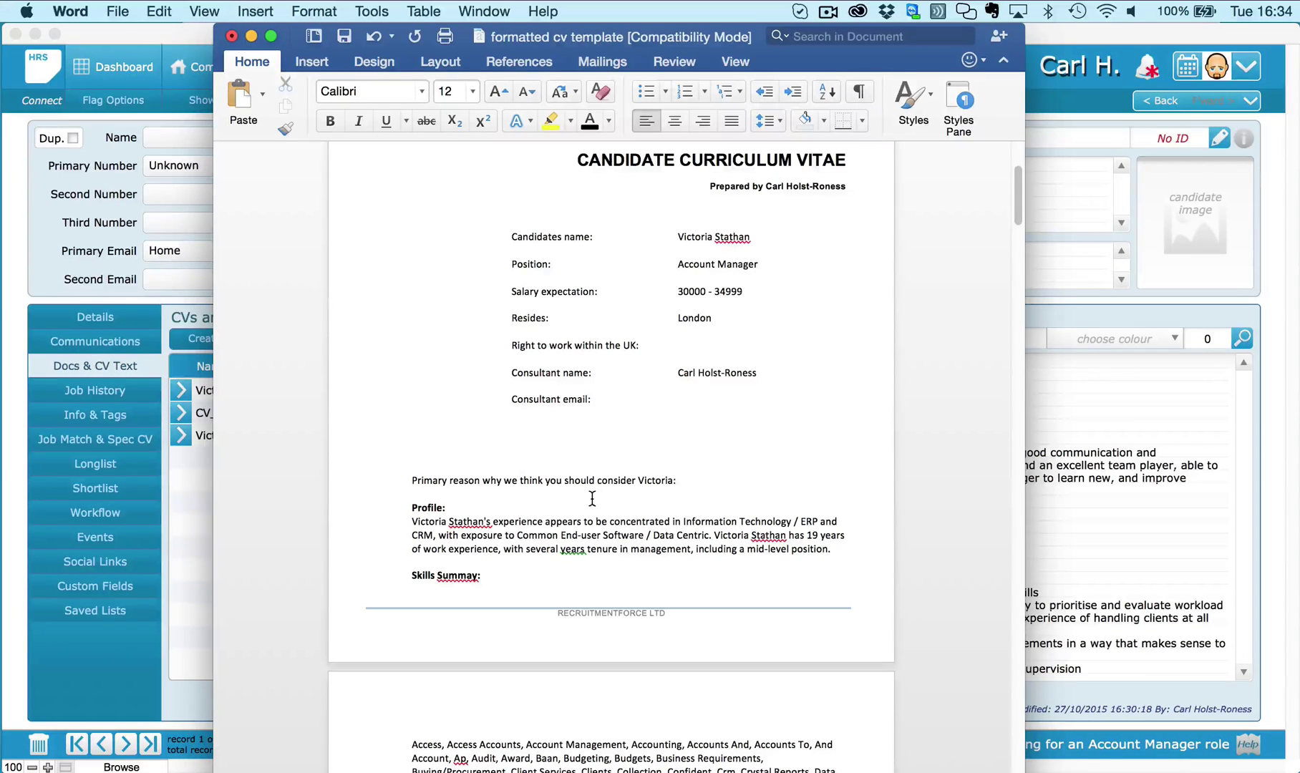
key("Return")
scroll(657, 538, "down", 10)
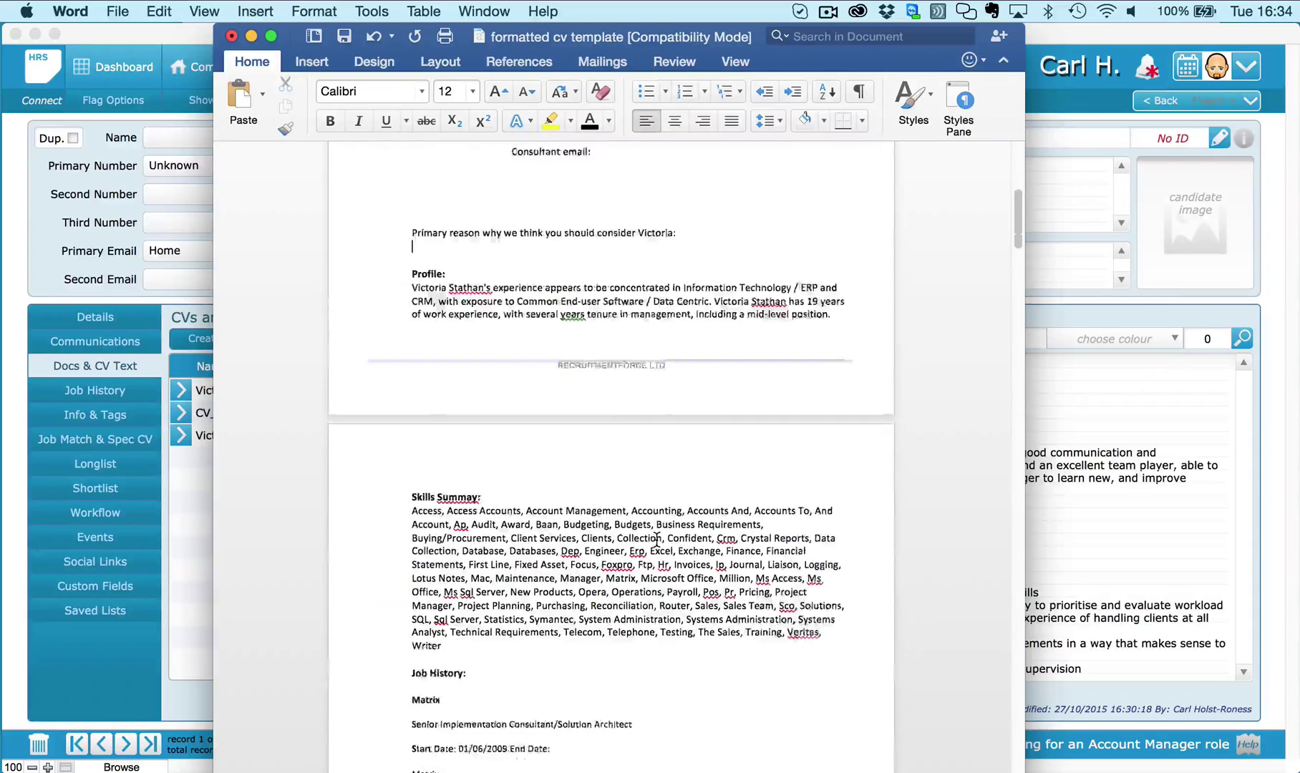
scroll(657, 539, "up", 12)
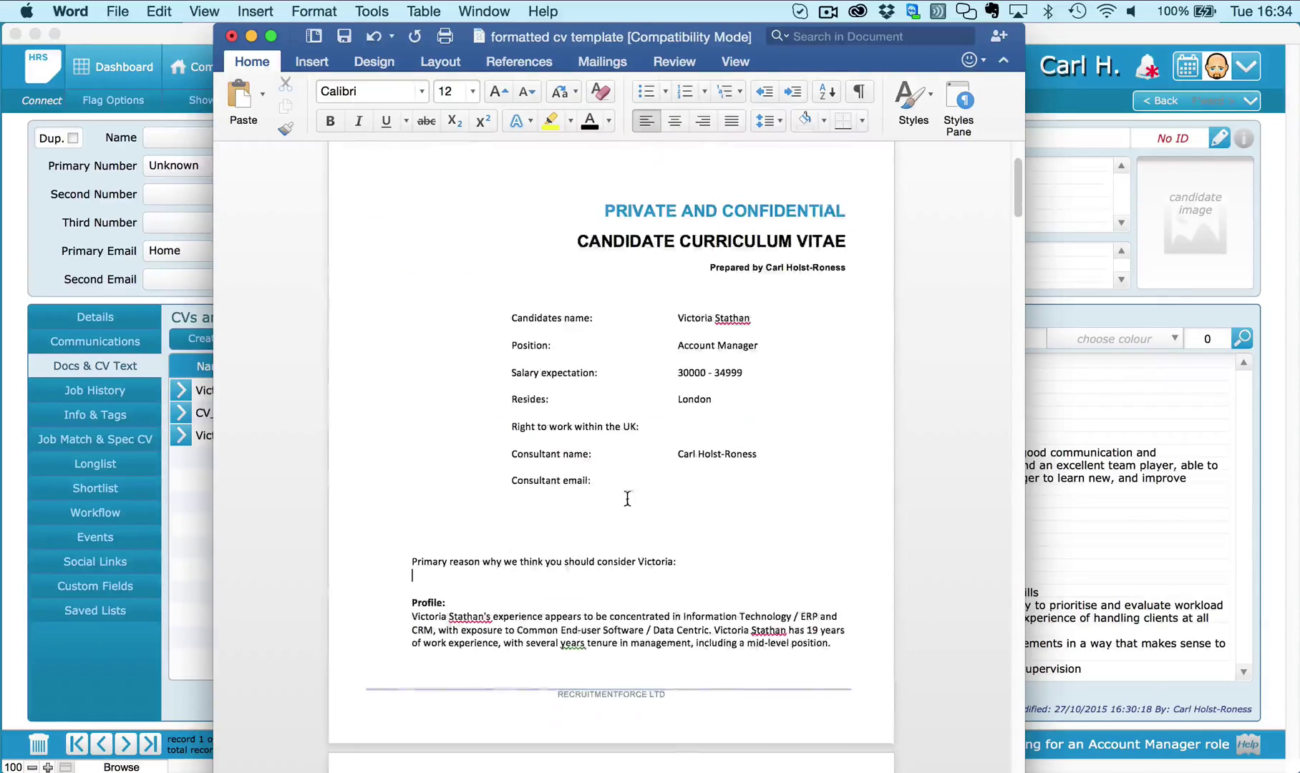
Step: Save the document as a new copy on the Desktop, named with the candidate's first name followed by "cv 3"
left_click(118, 12)
left_click(171, 162)
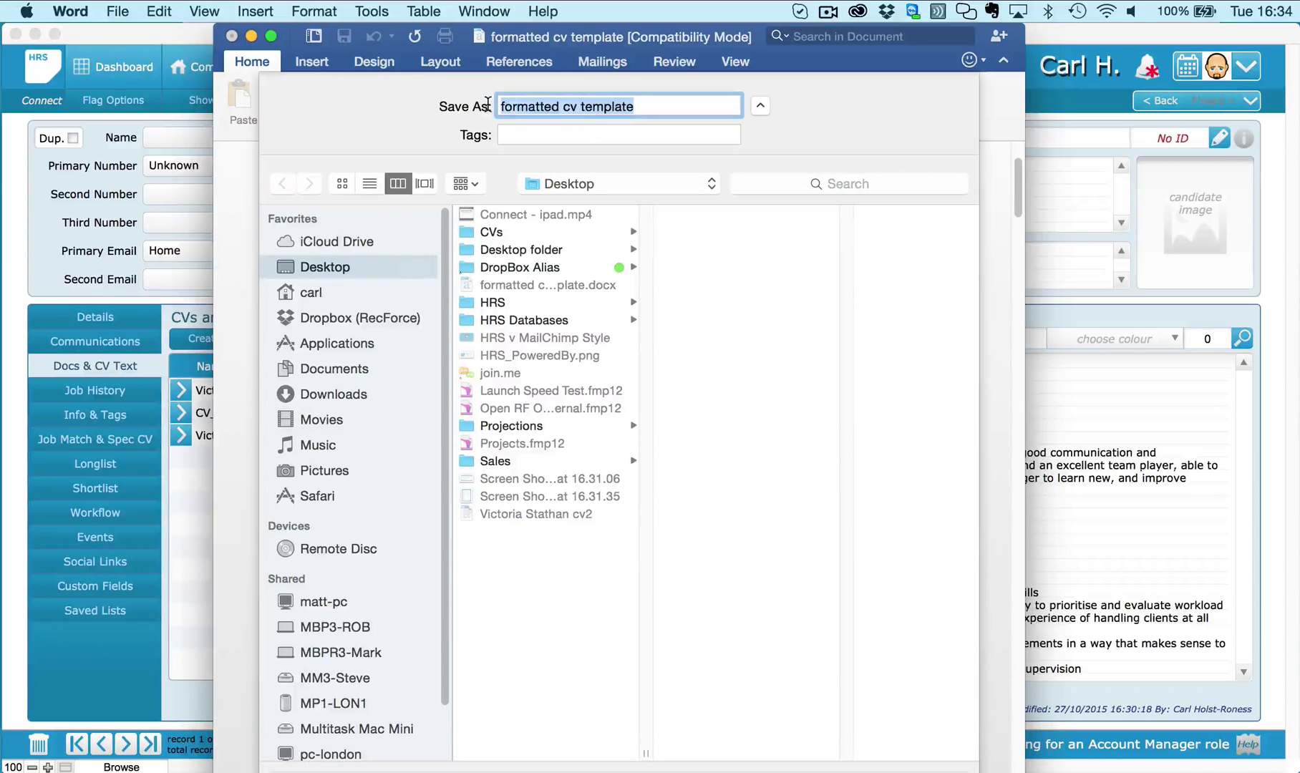
type("vic")
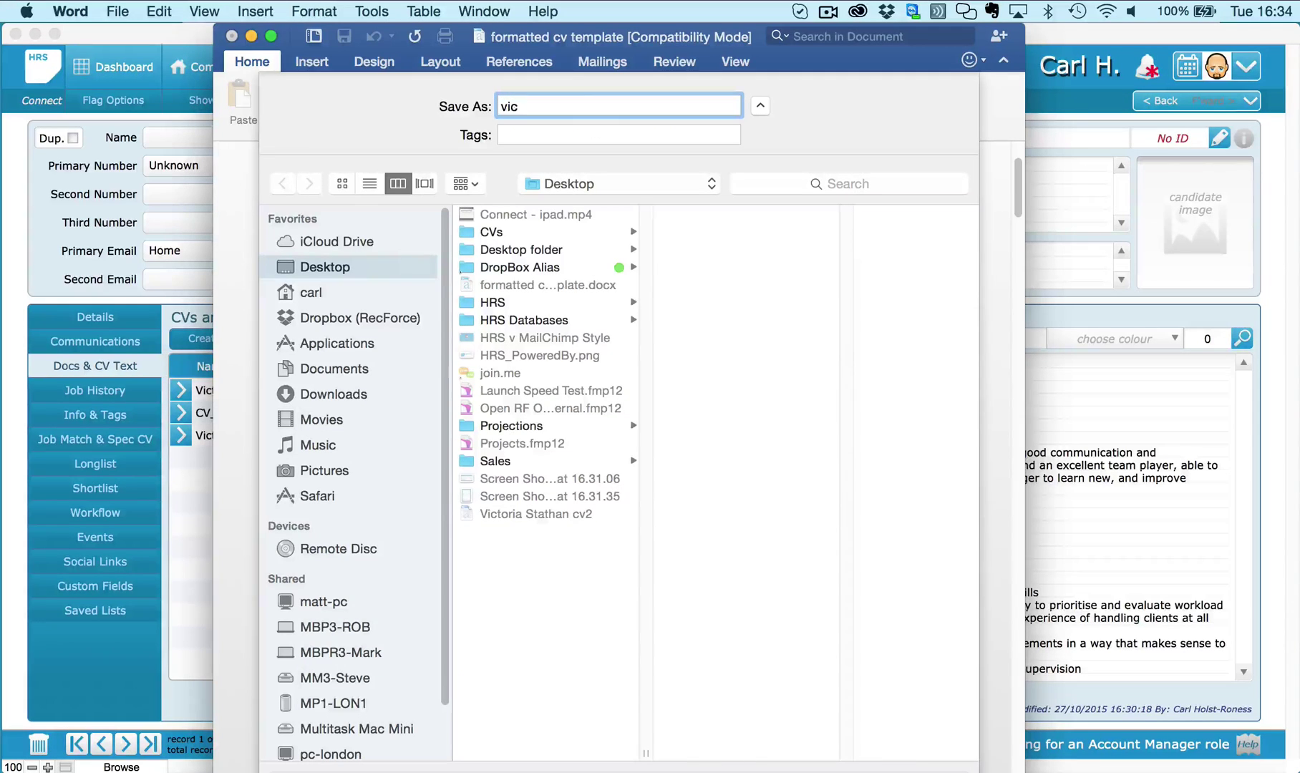
type("toria")
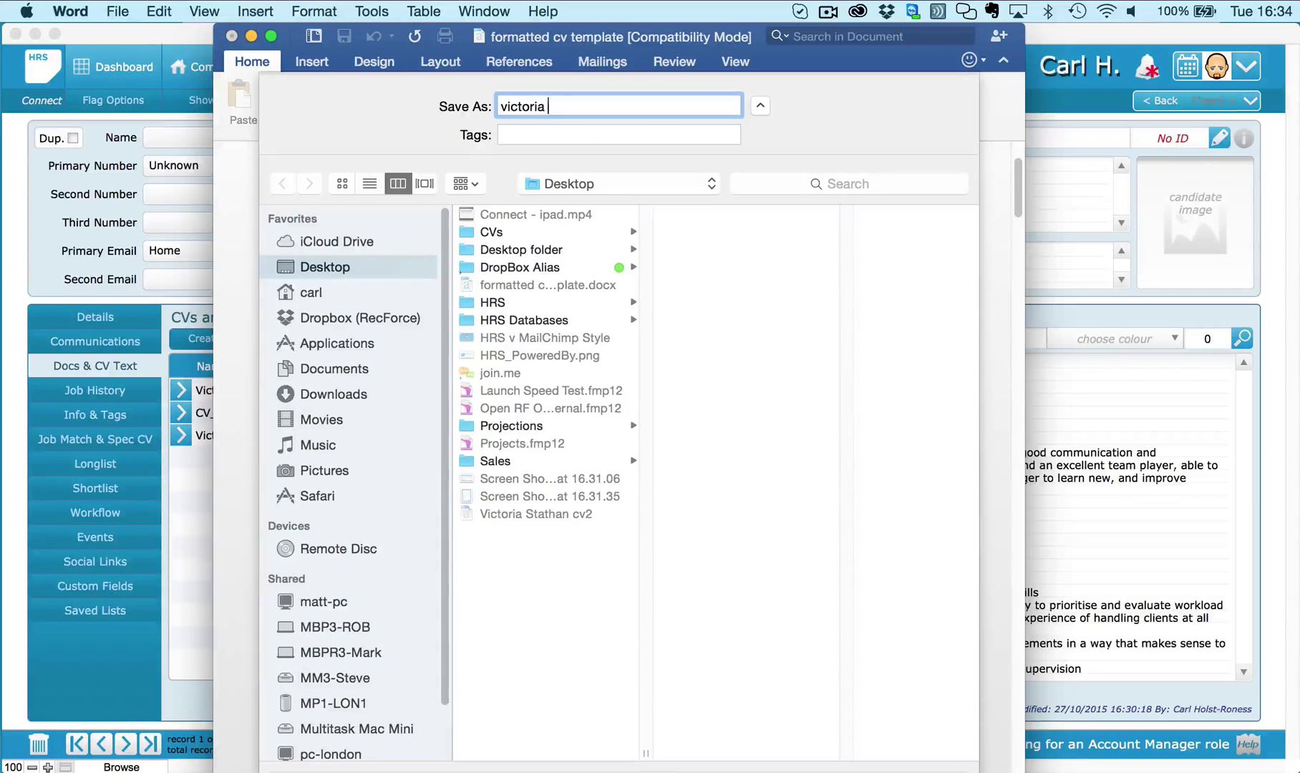
type(" cv 3")
key("Return")
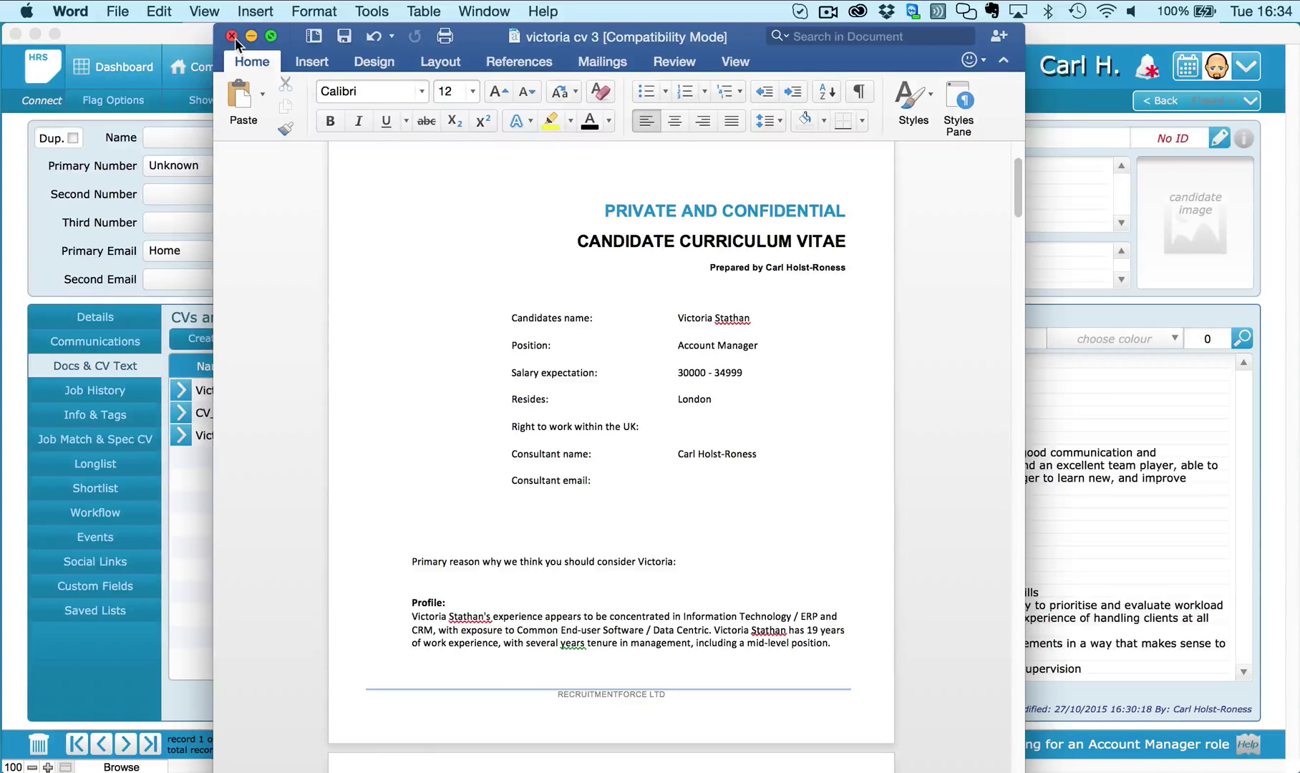
Step: Close the Word document and add the saved "cv 3" file to the candidate's documents in HRS Connect as type Email CV
left_click(231, 36)
left_click(793, 255)
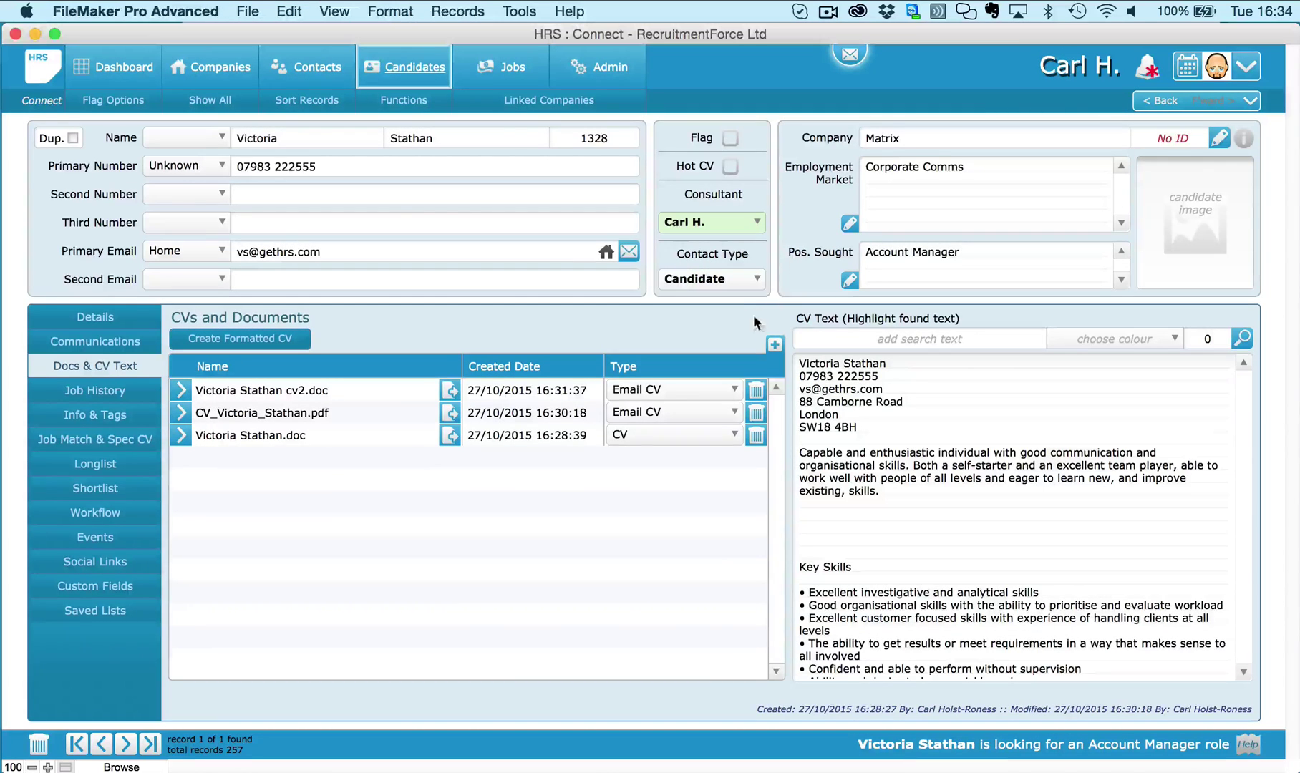
left_click(774, 345)
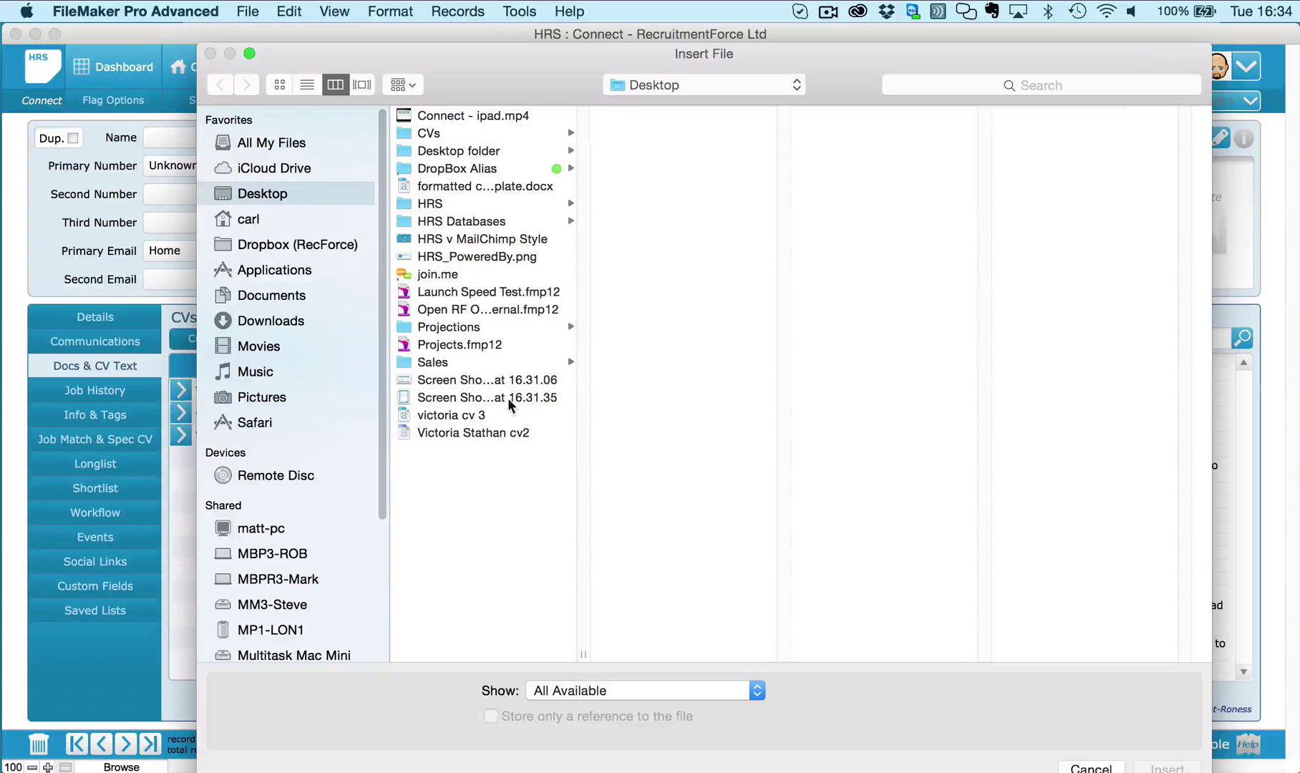
left_click(469, 414)
double_click(469, 414)
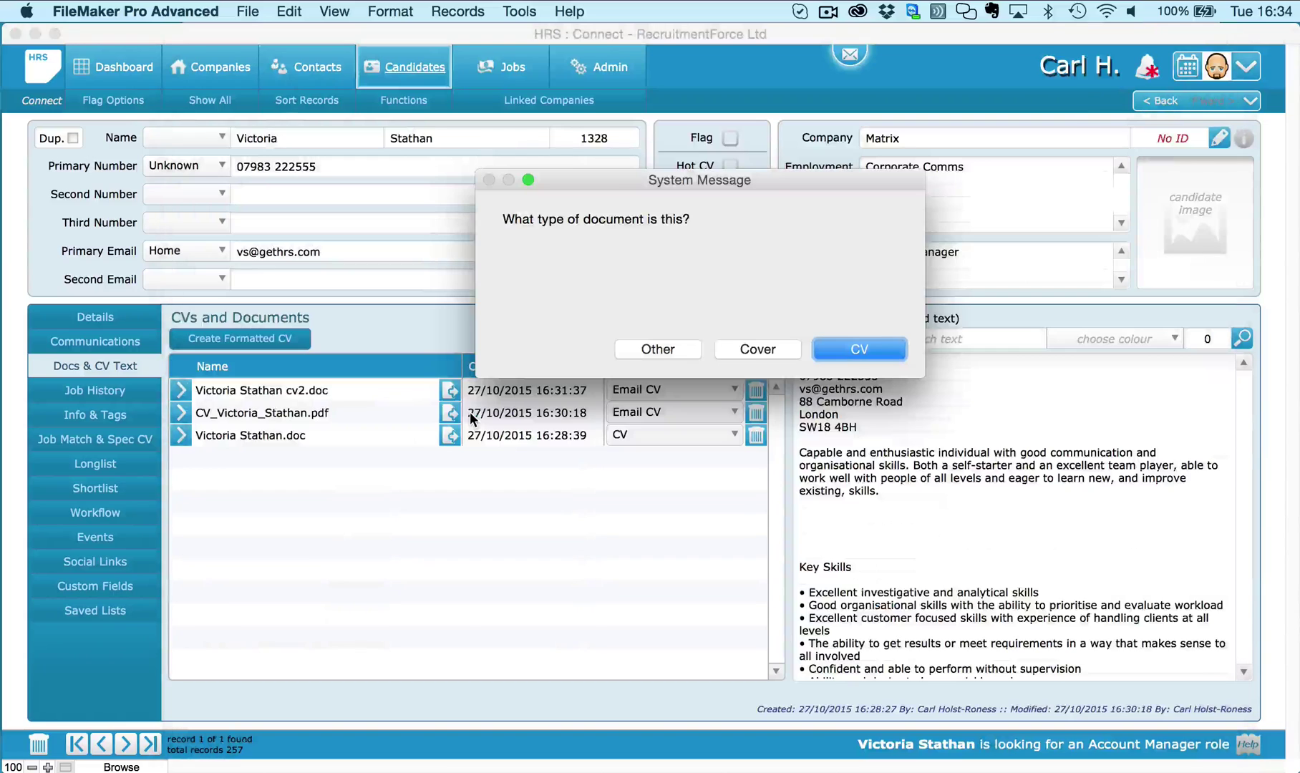
left_click(631, 349)
left_click(657, 387)
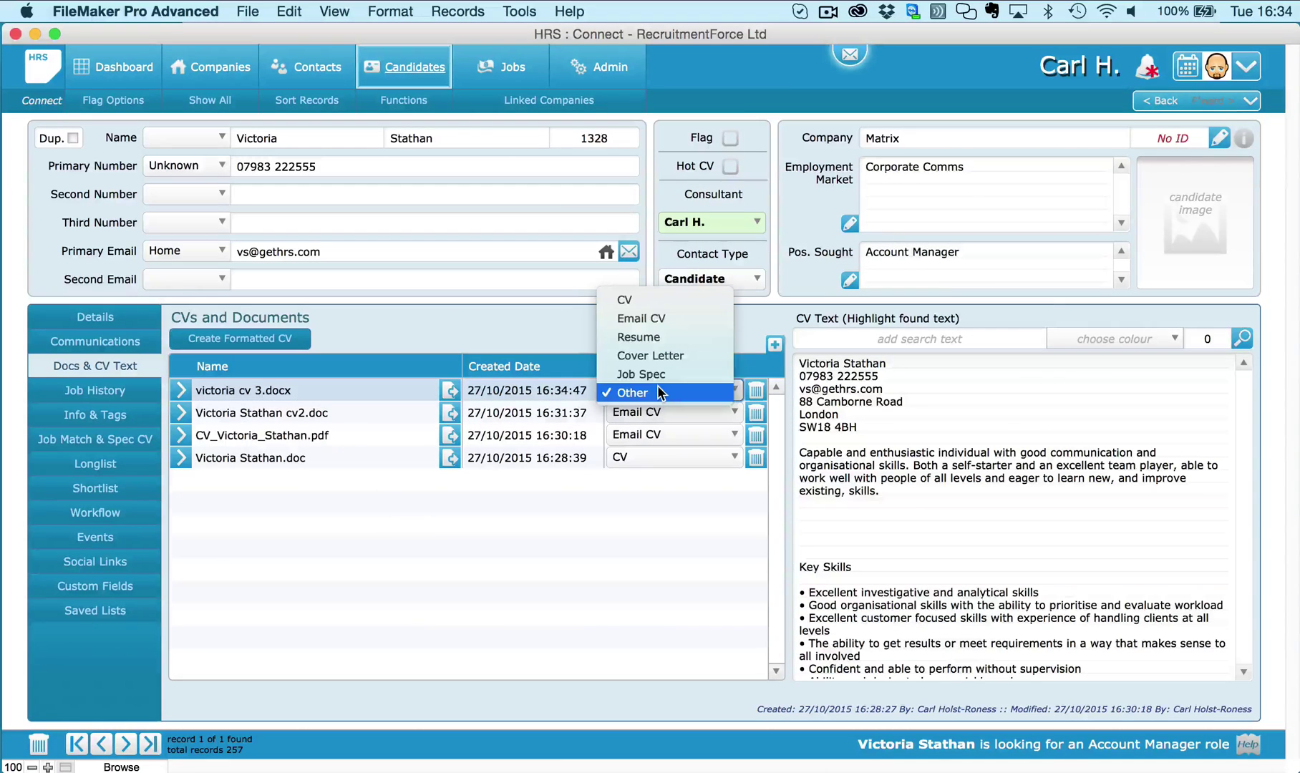
left_click(641, 318)
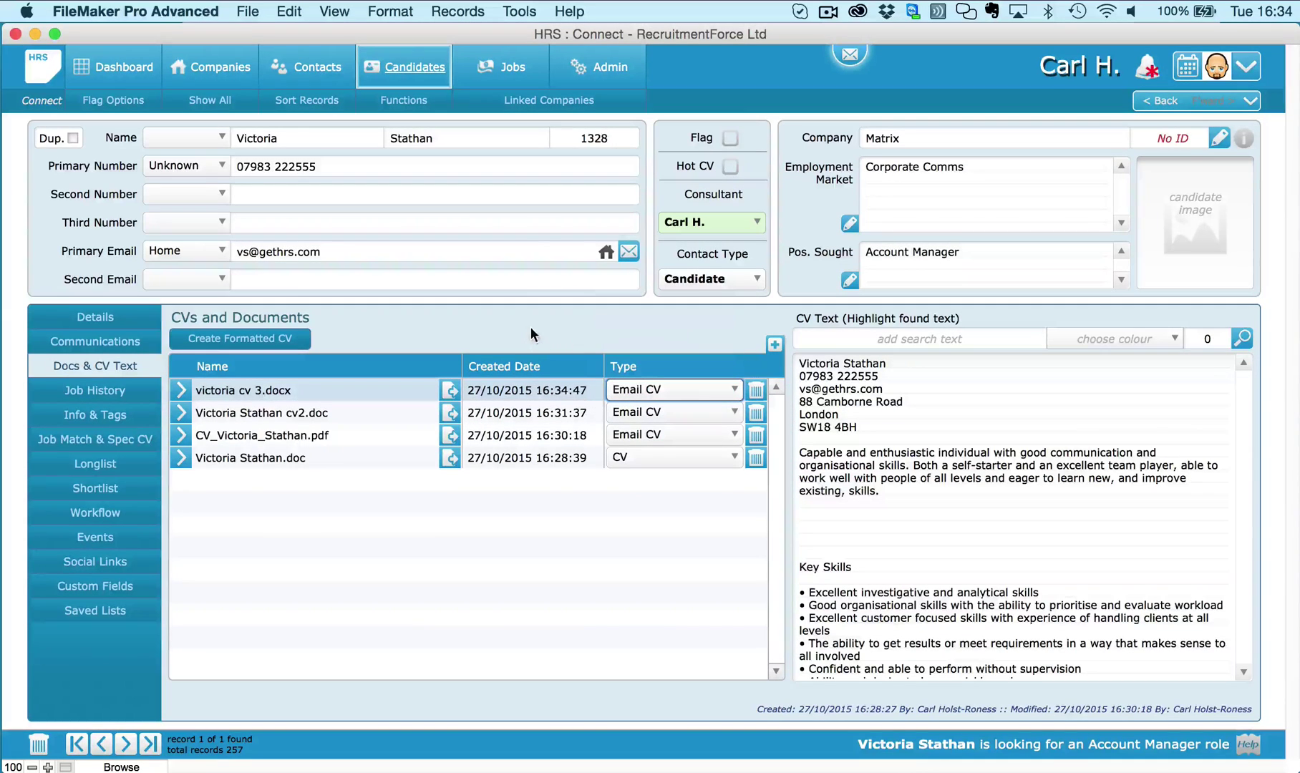
Step: View the stored cv 3 and cv2 documents side by side in Word to compare their branding, and return to HRS Connect
left_click(182, 392)
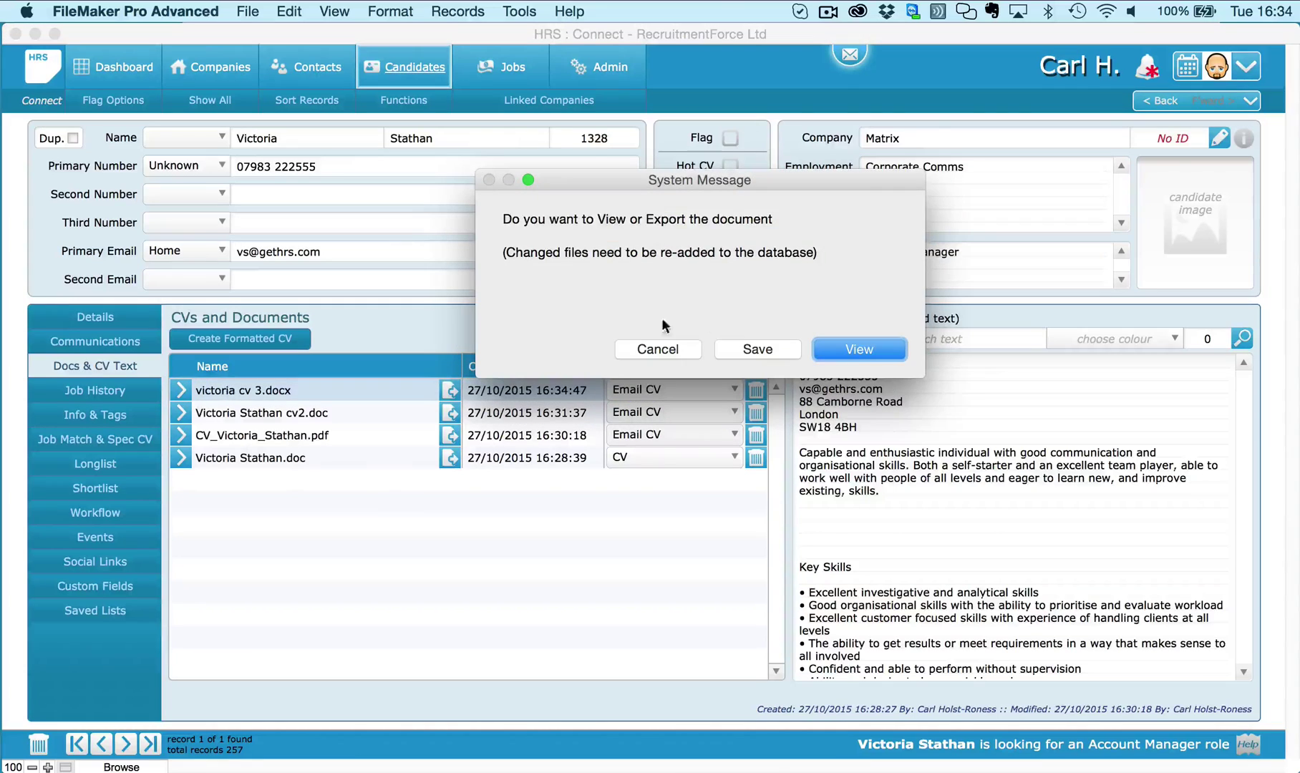
left_click(858, 350)
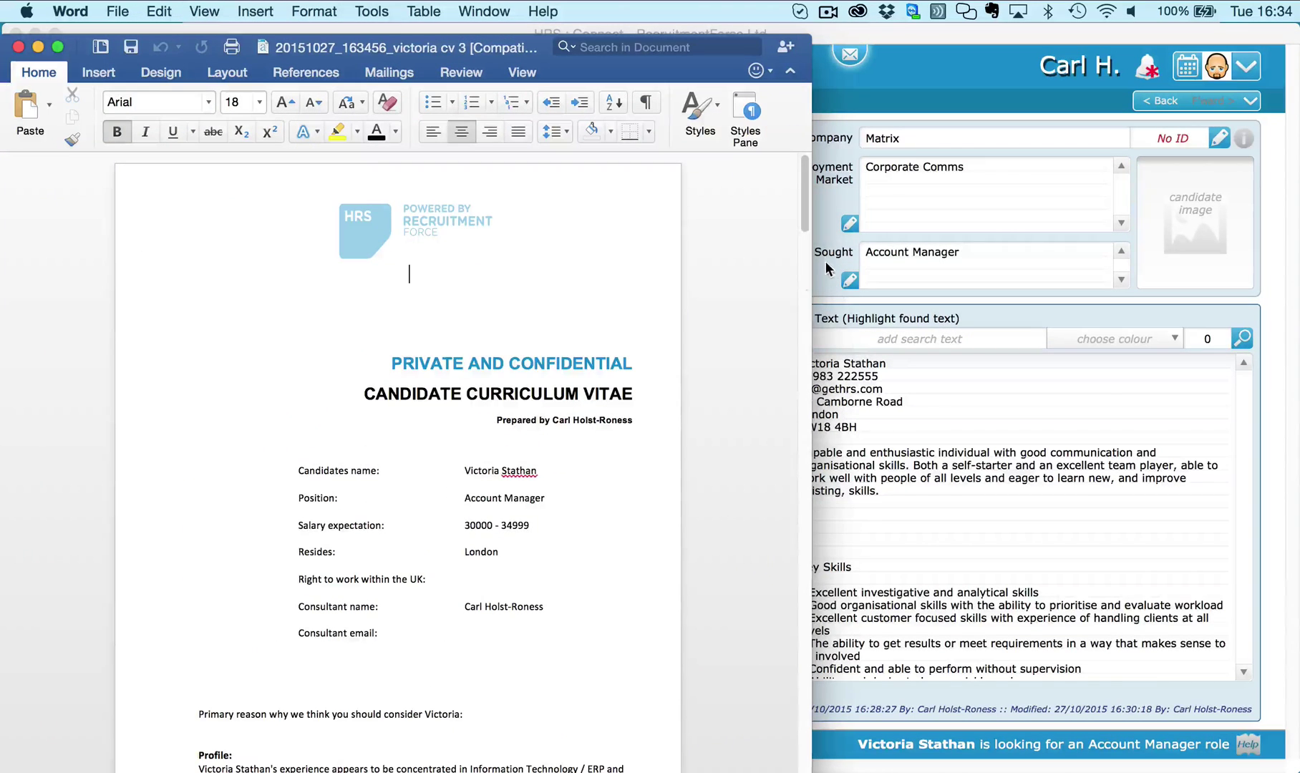
left_click(825, 254)
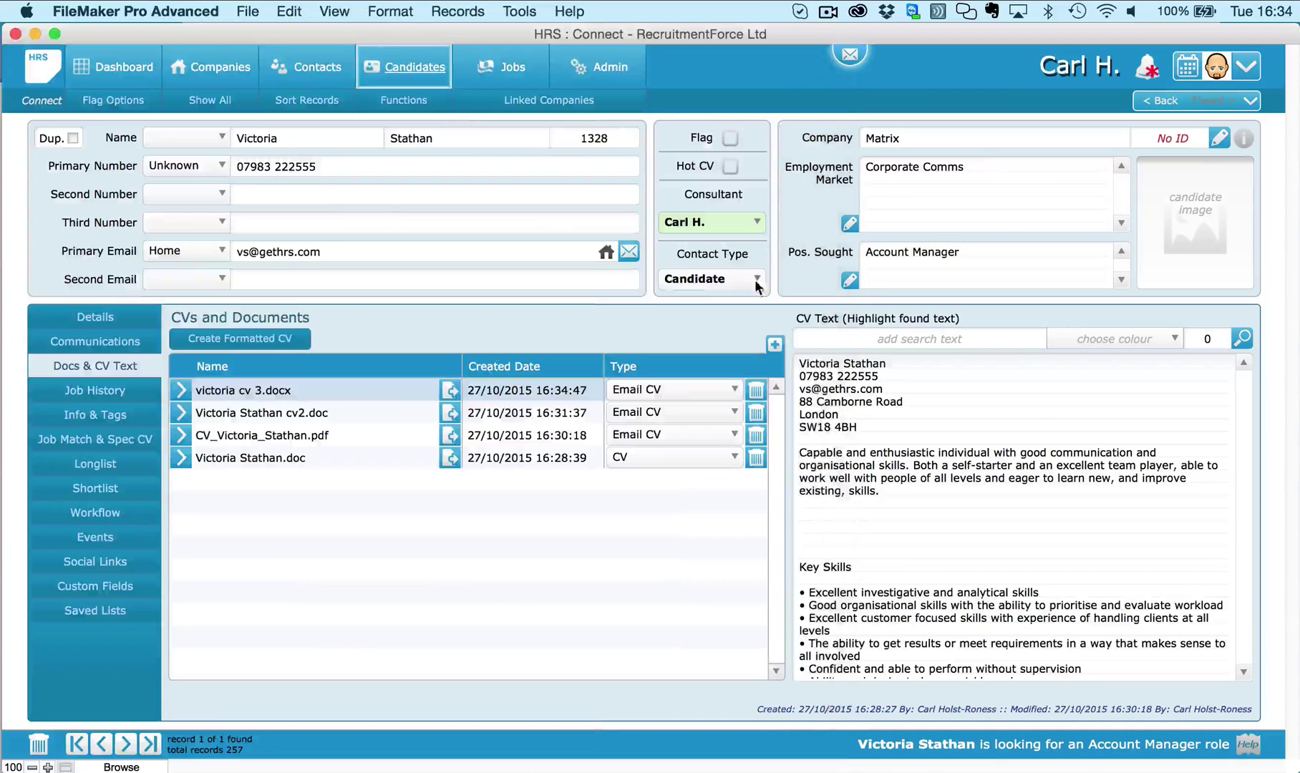
left_click(181, 413)
left_click(858, 350)
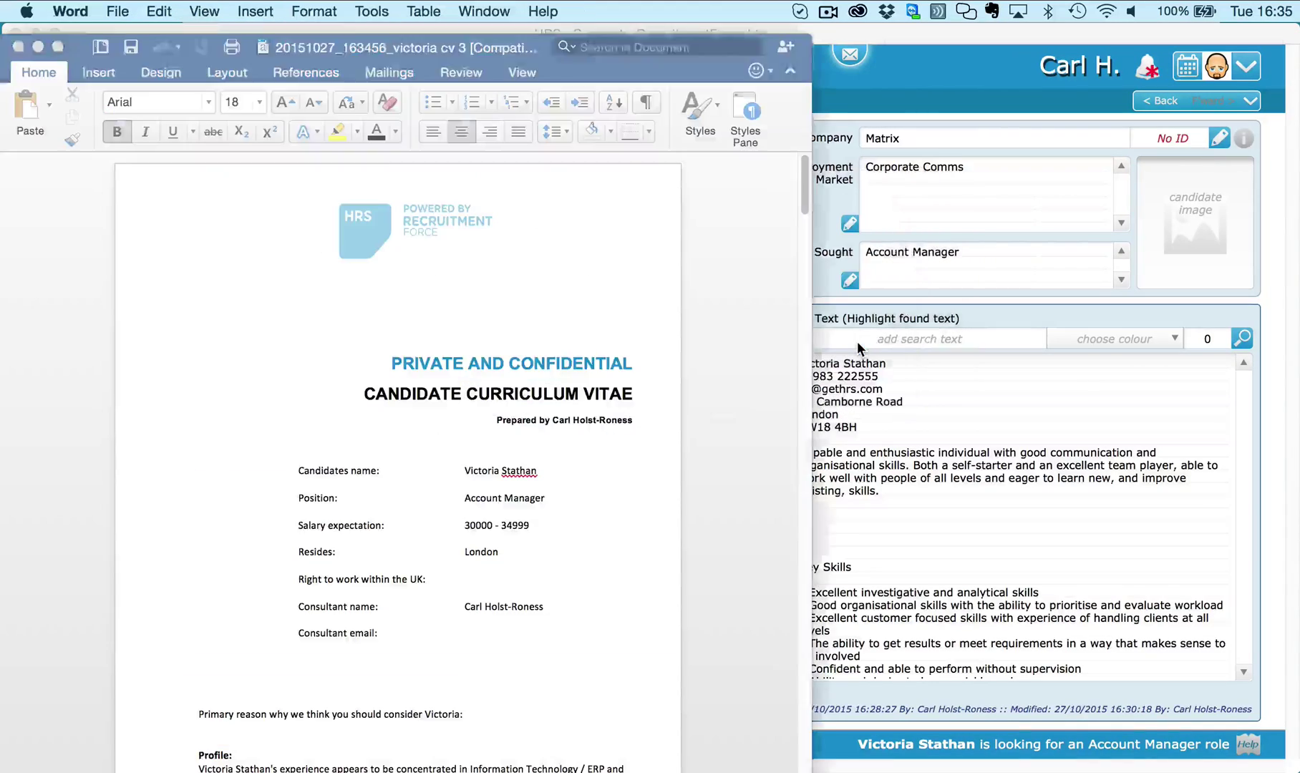
left_click_drag(385, 54, 941, 46)
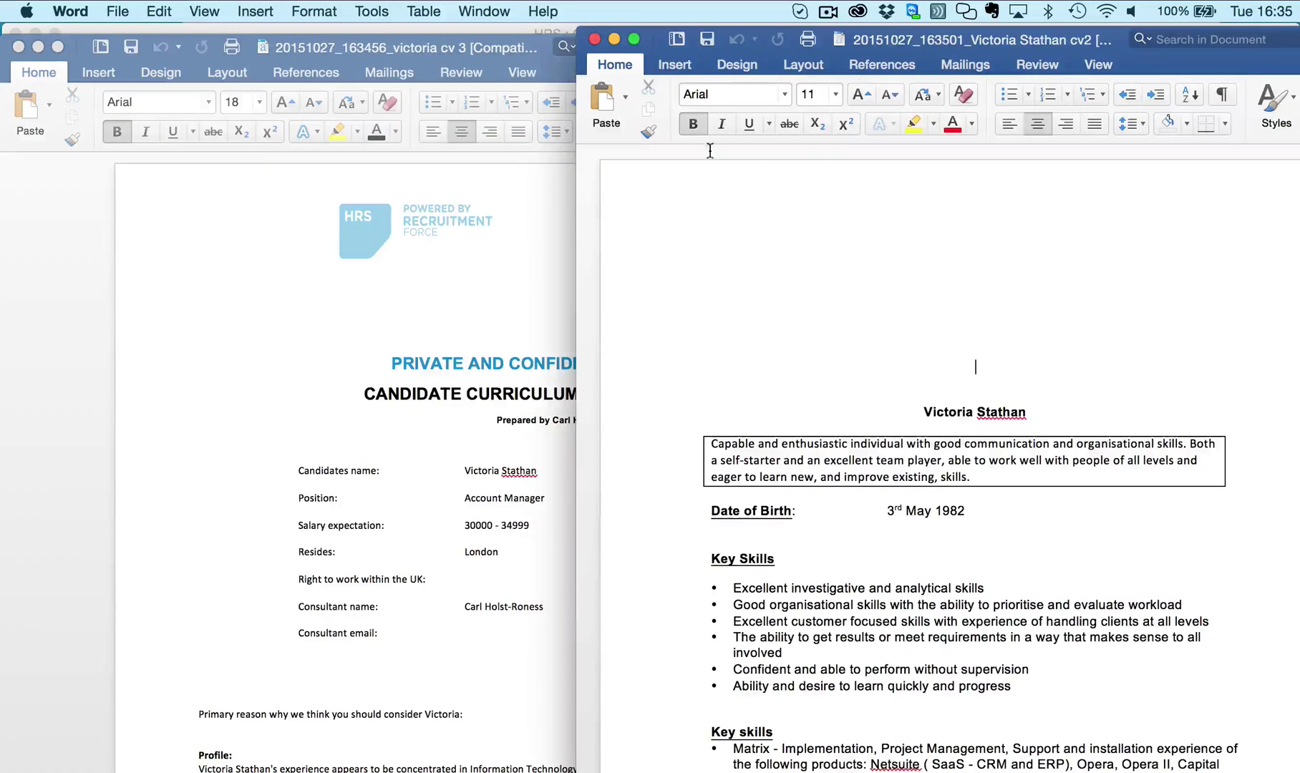
left_click(469, 314)
left_click(912, 451)
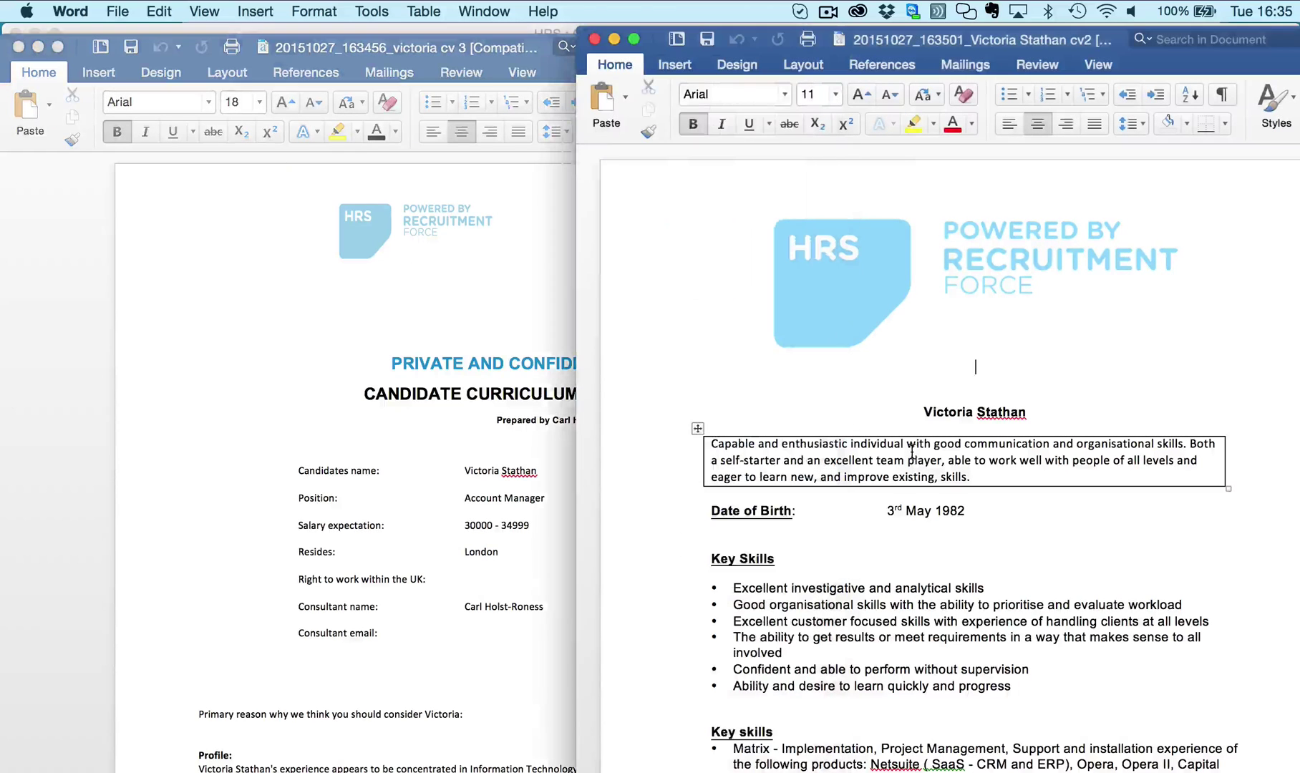
key("super+Tab")
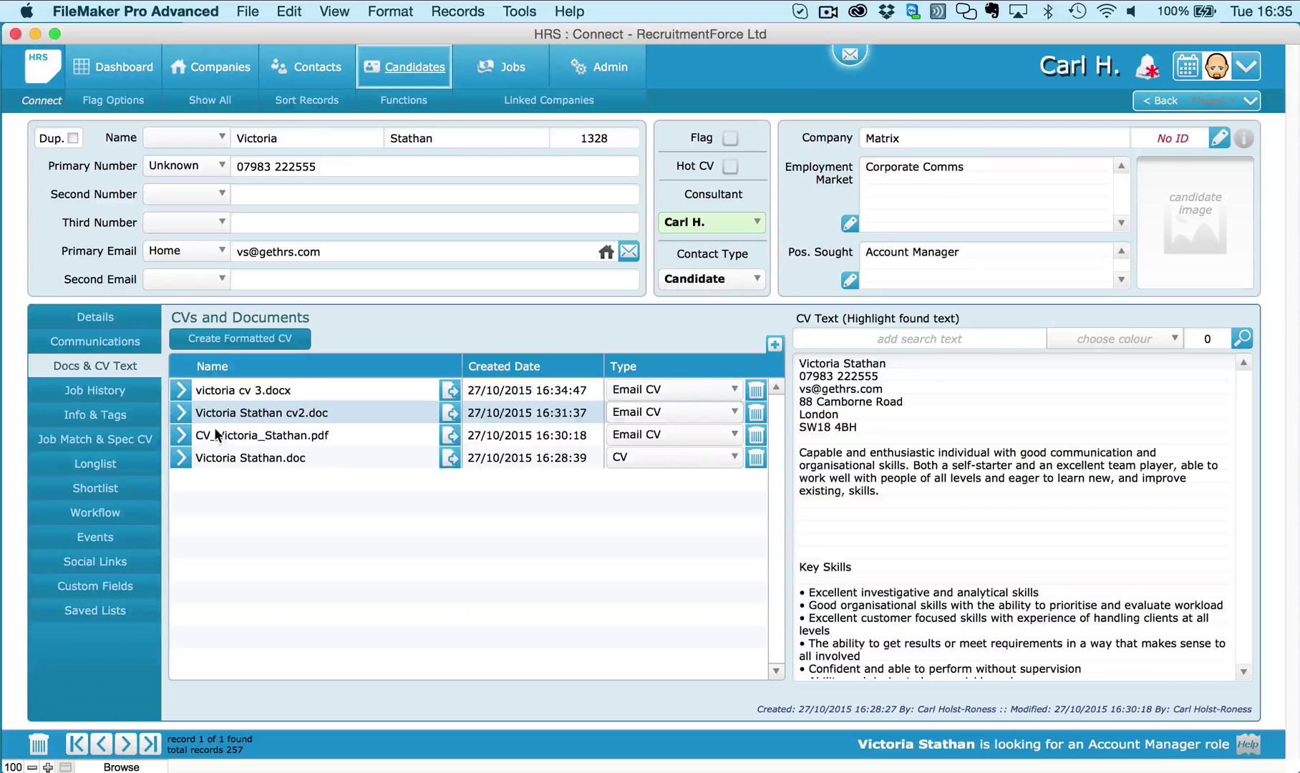
Step: View the candidate's stored PDF CV, look through its pages, and close it to return to HRS Connect
left_click(182, 435)
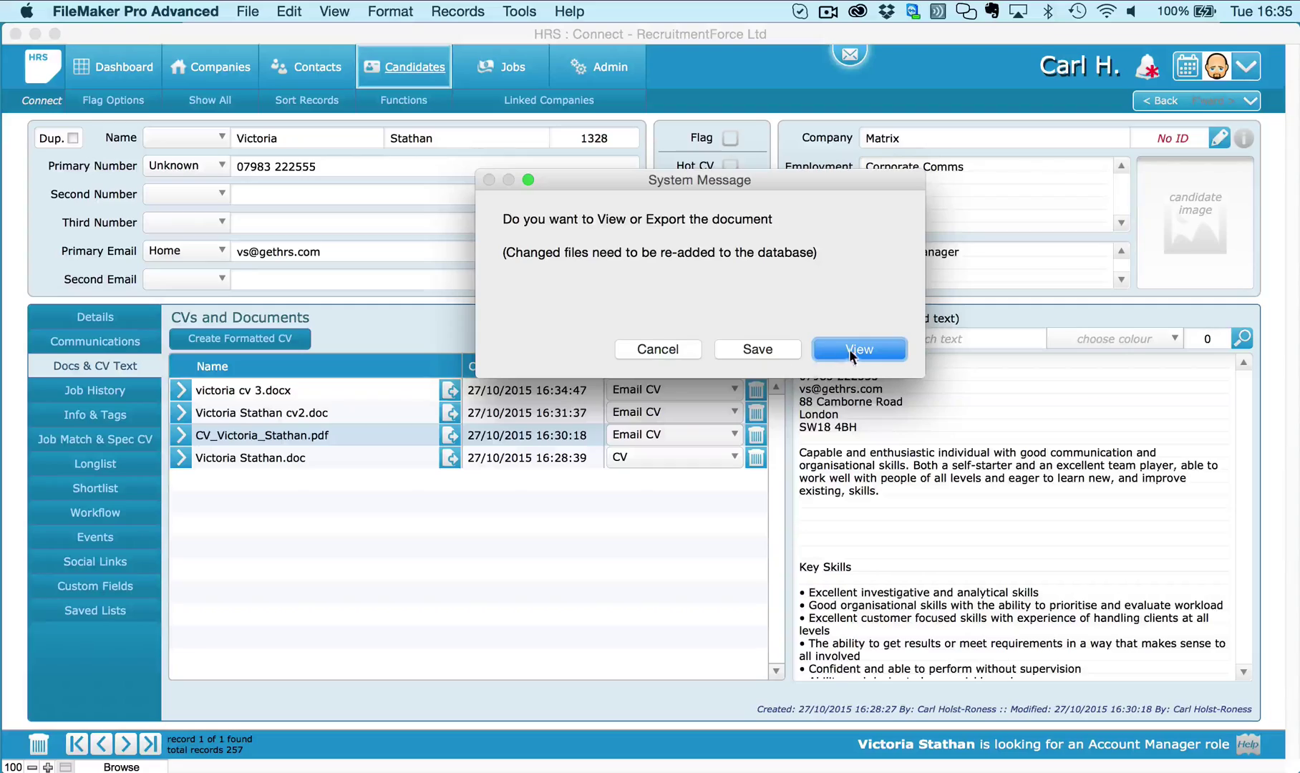
left_click(849, 349)
scroll(737, 505, "down", 10)
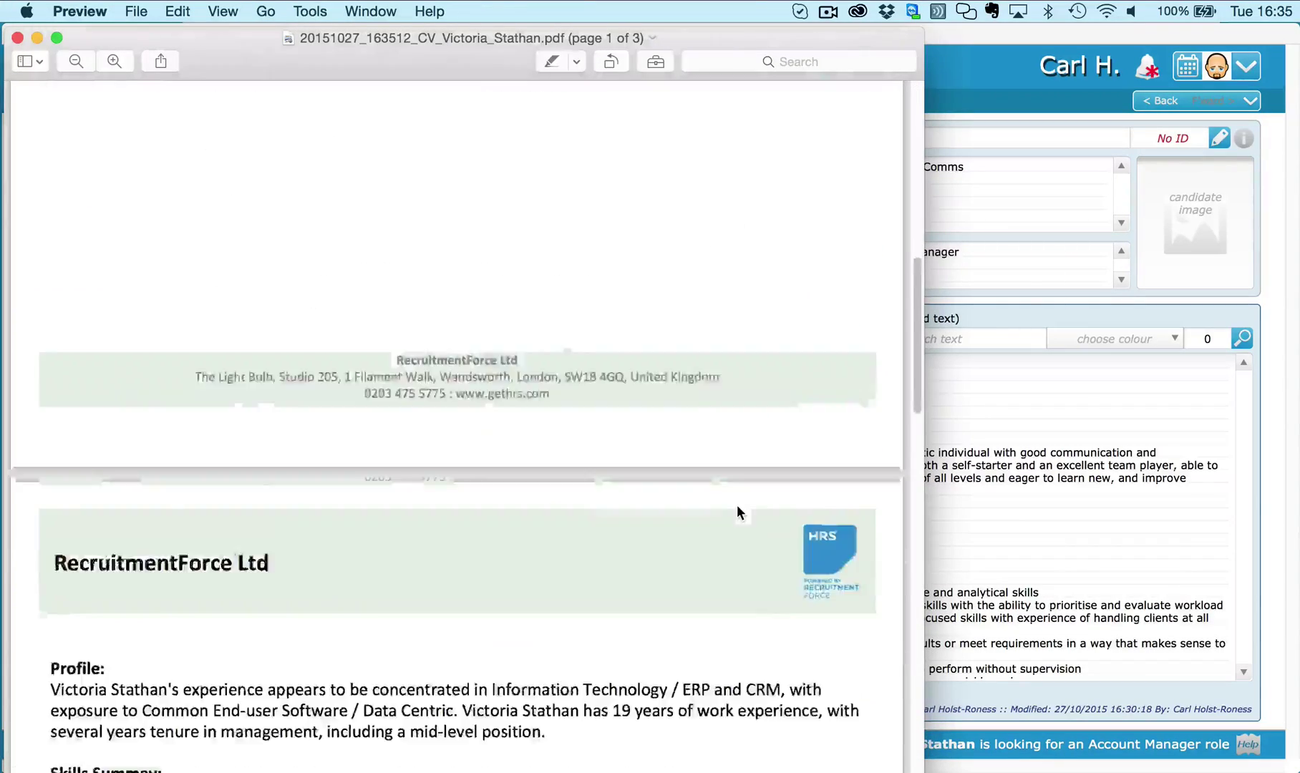
scroll(737, 513, "down", 5)
scroll(737, 513, "up", 10)
key("super+w")
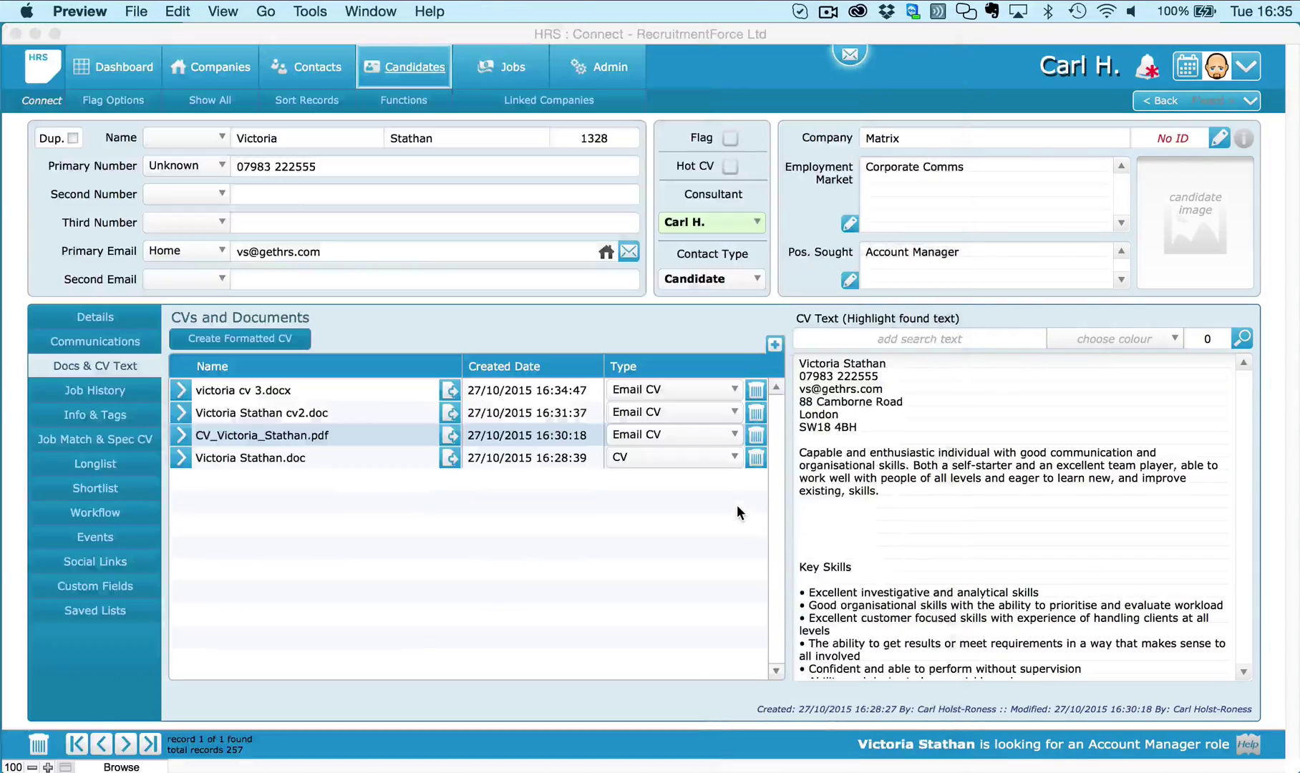
left_click(628, 330)
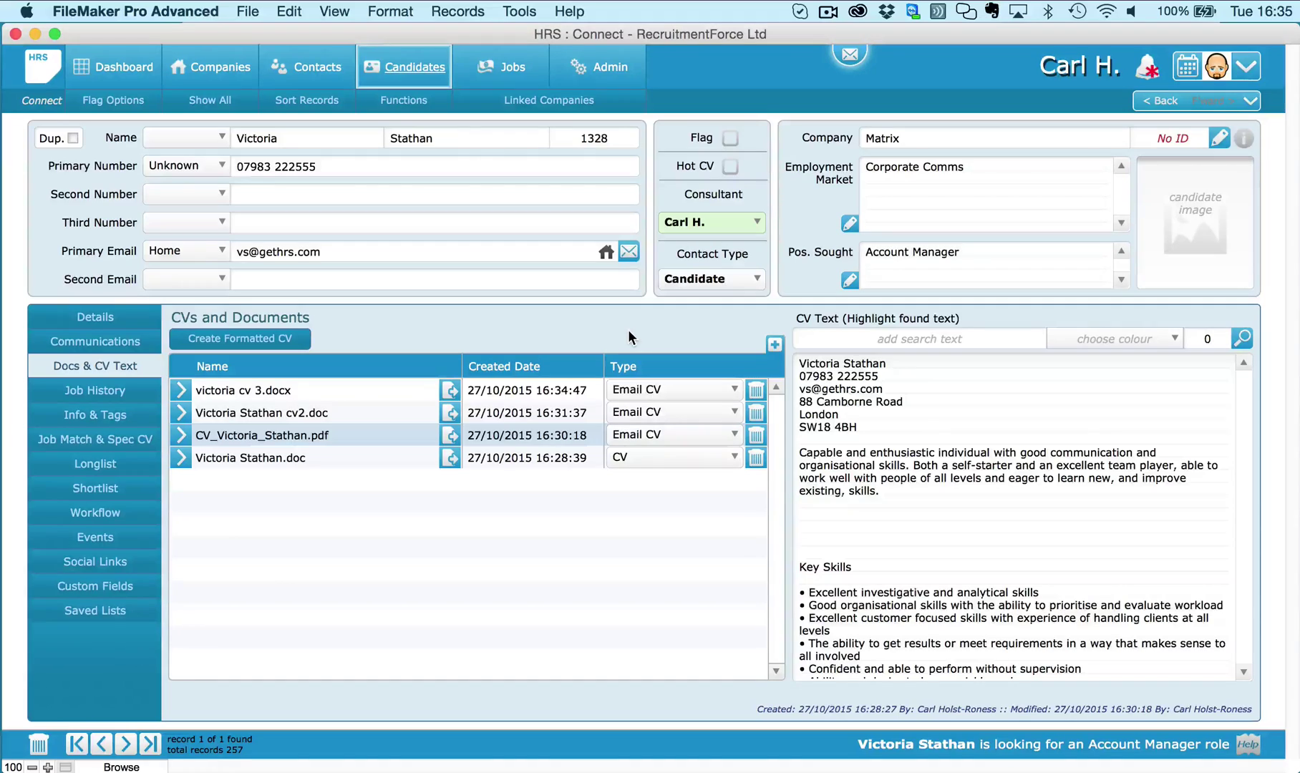